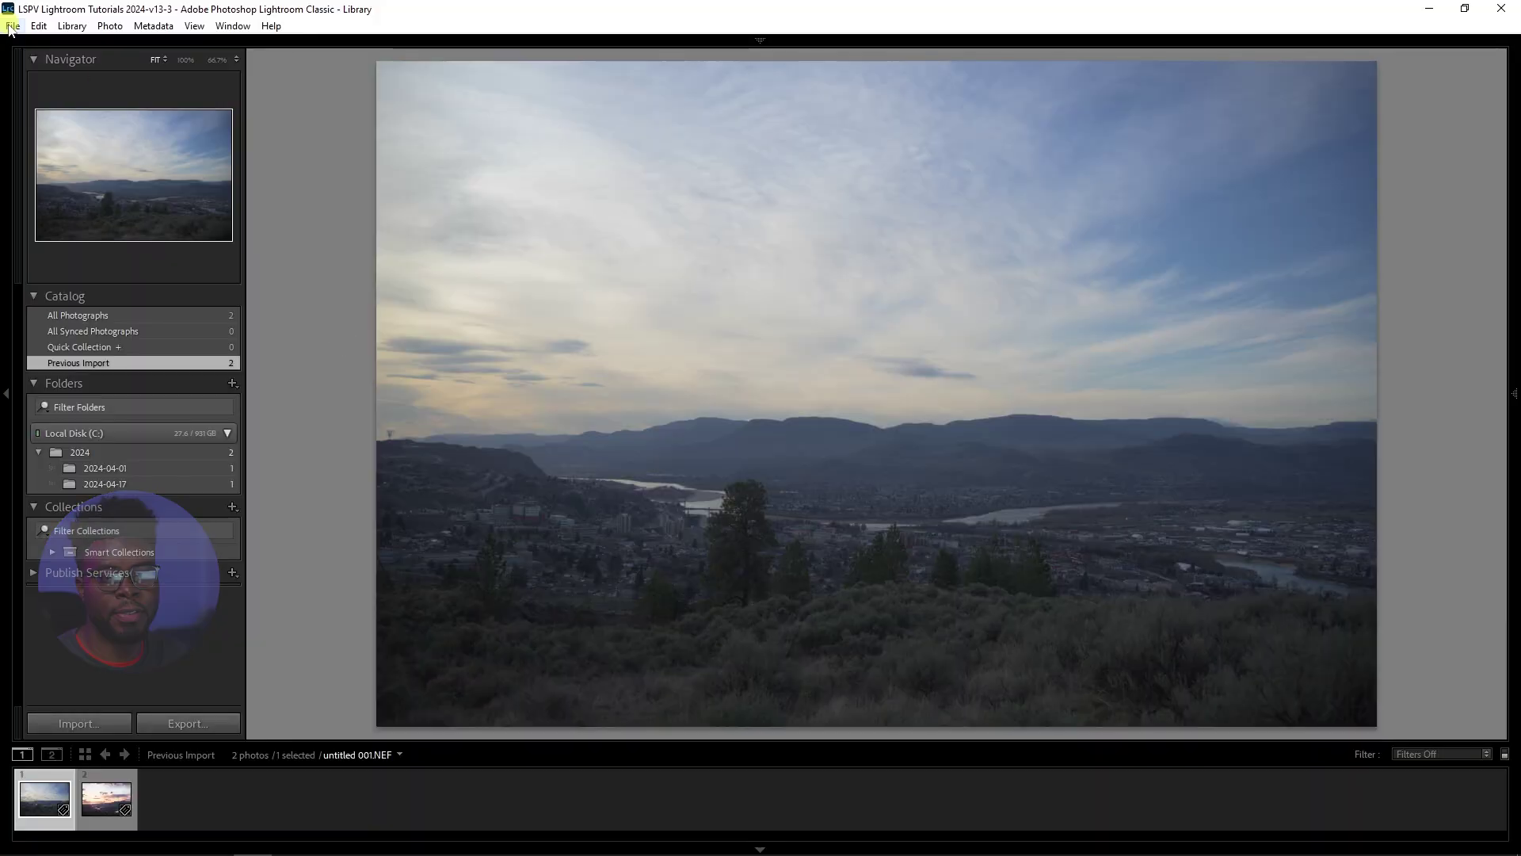
- Open the selected landscape photo in the Develop module and display its photo info overlay
click(11, 27)
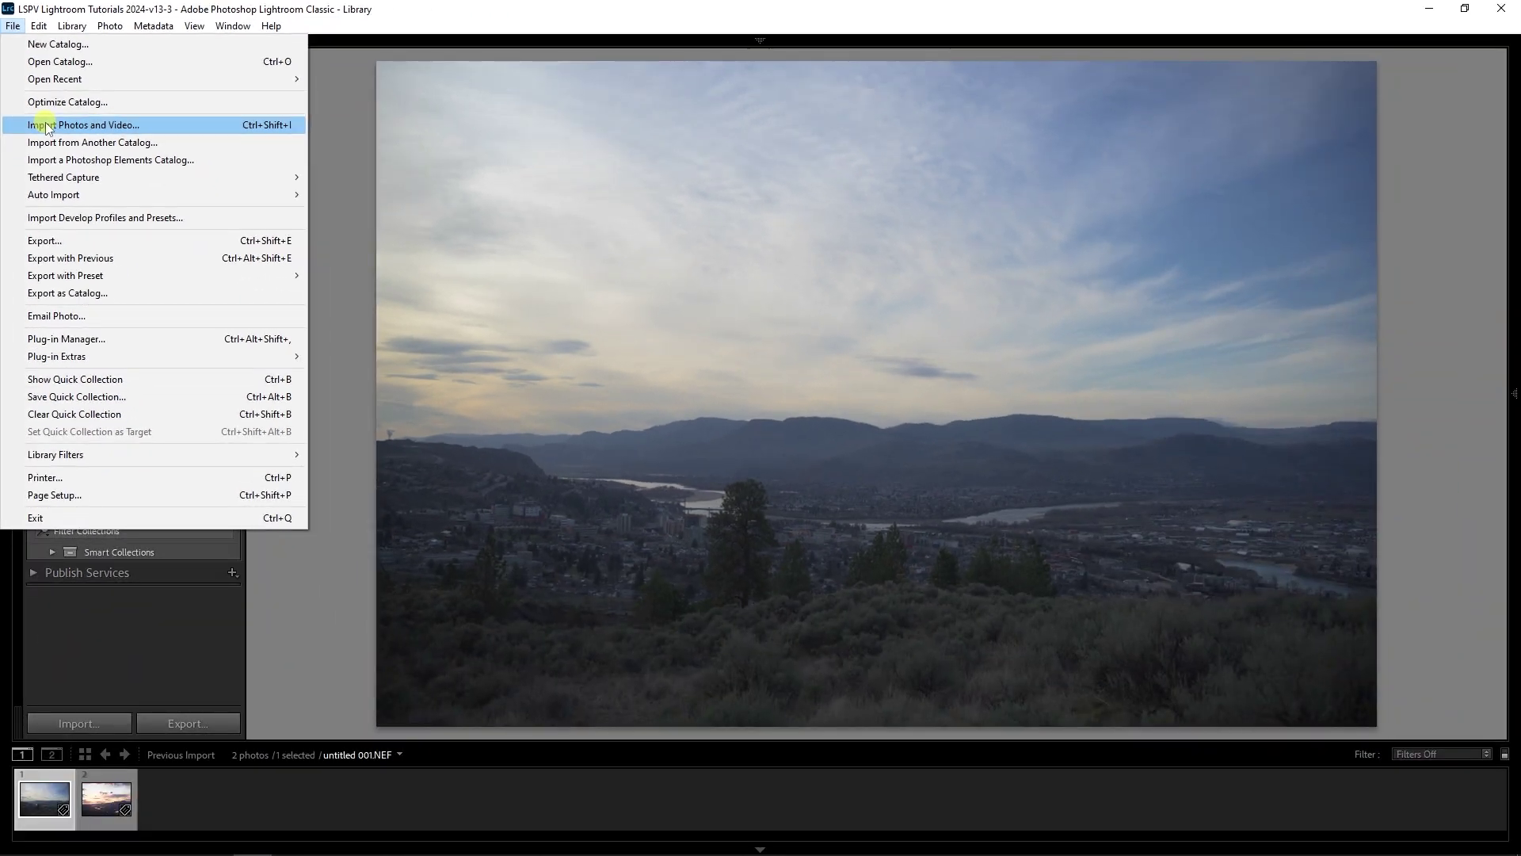
click(68, 187)
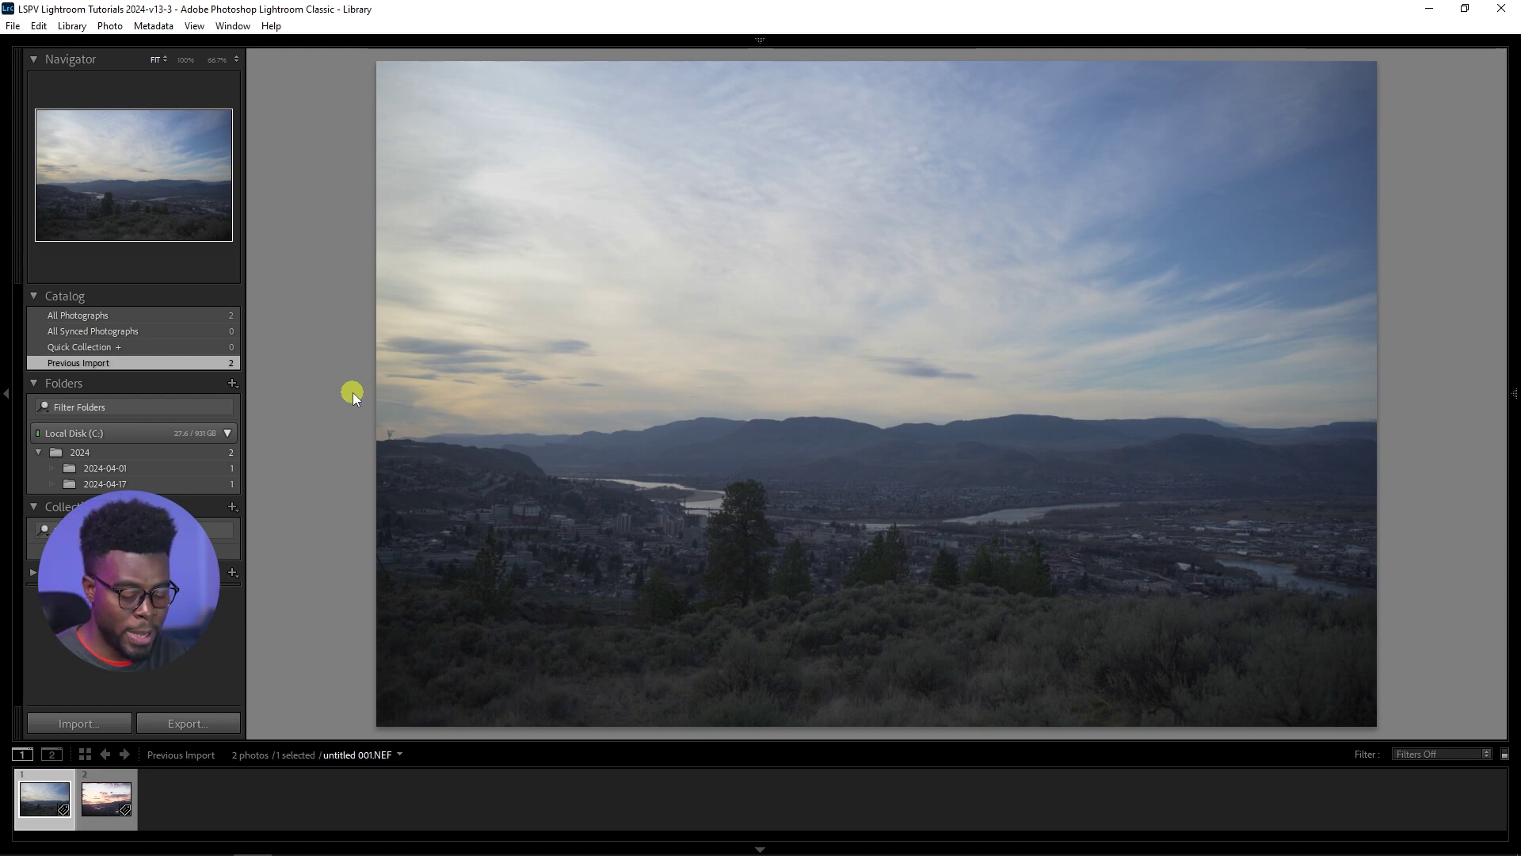
key(d)
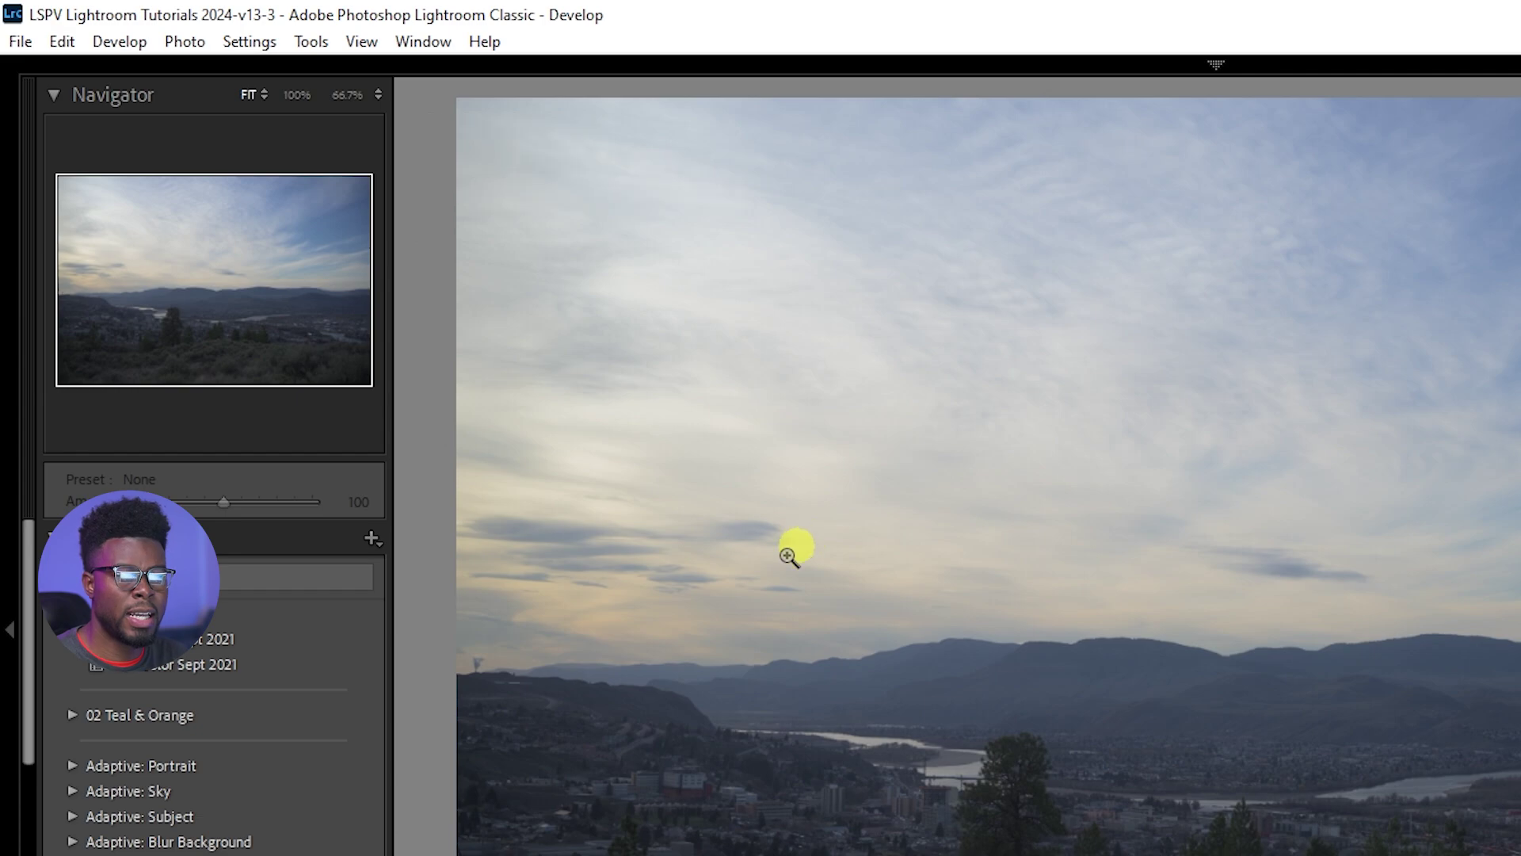
key(i)
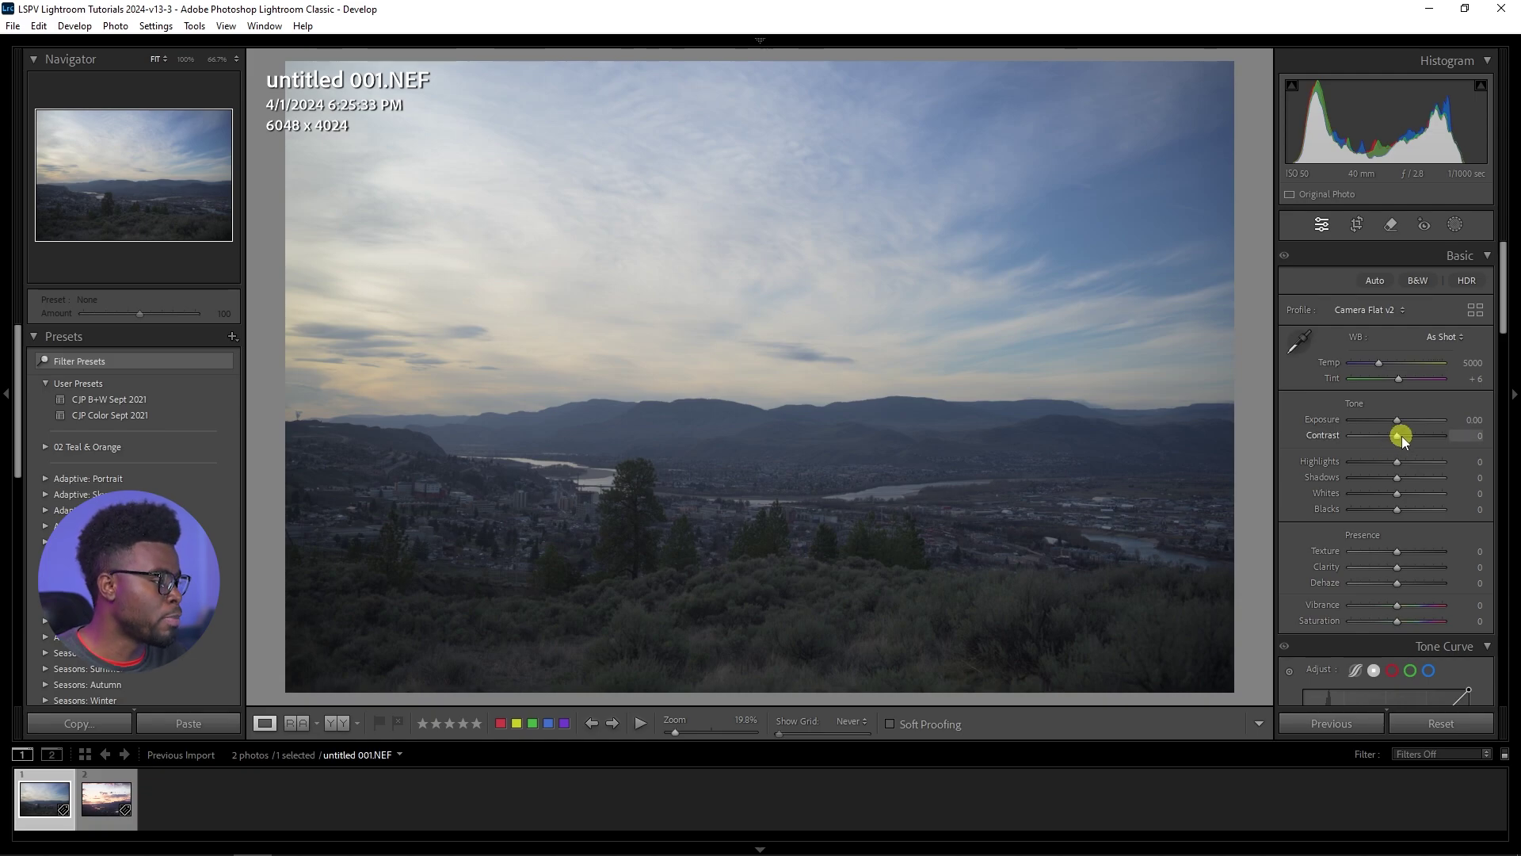
- Set the photo's Contrast to +29, then undo and redo that change
drag(1409, 438, 1417, 441)
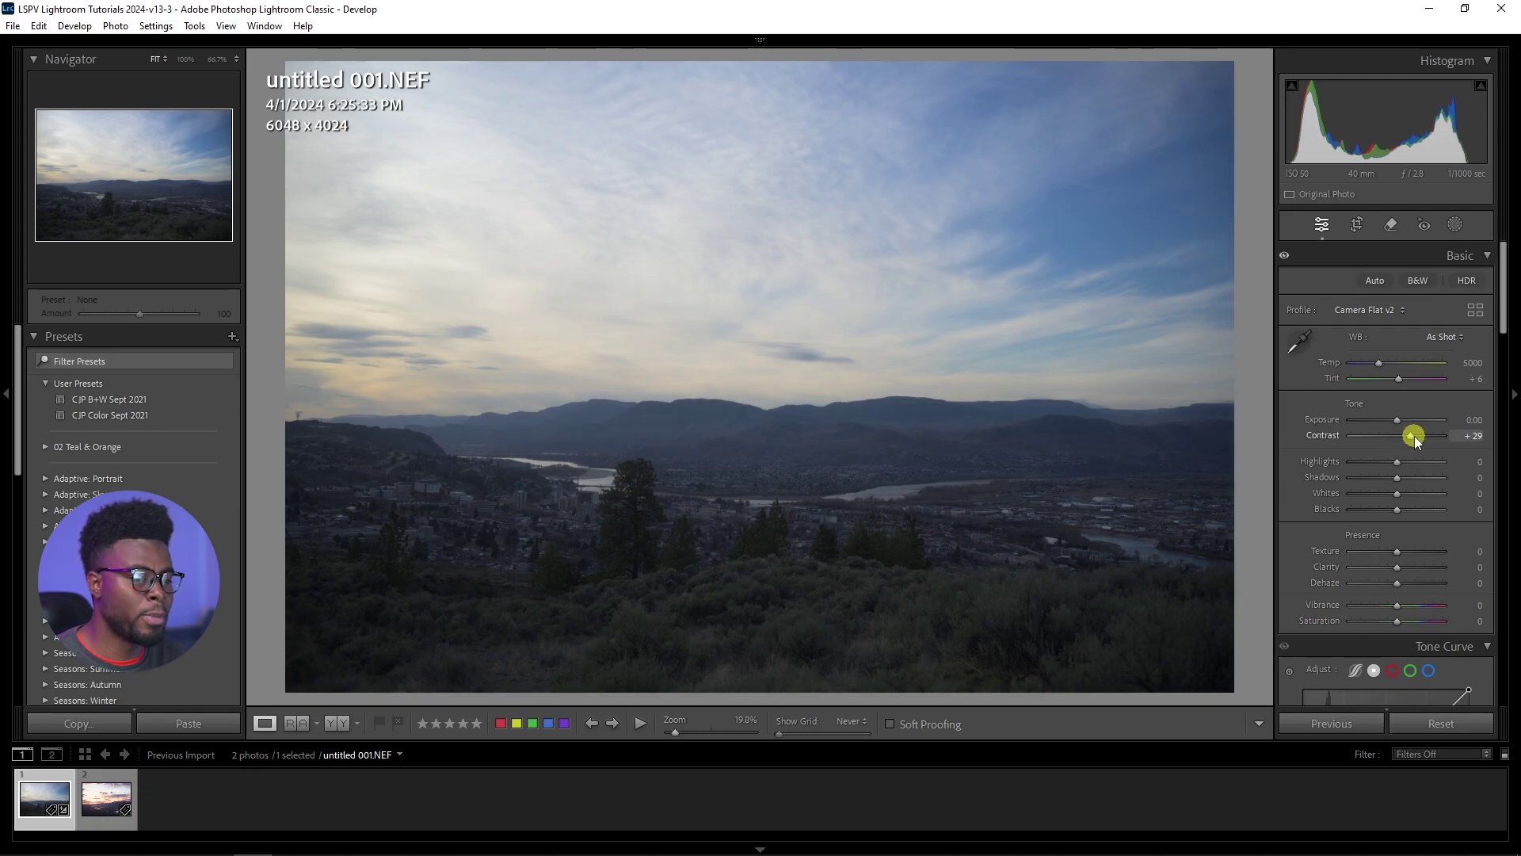
click(1398, 479)
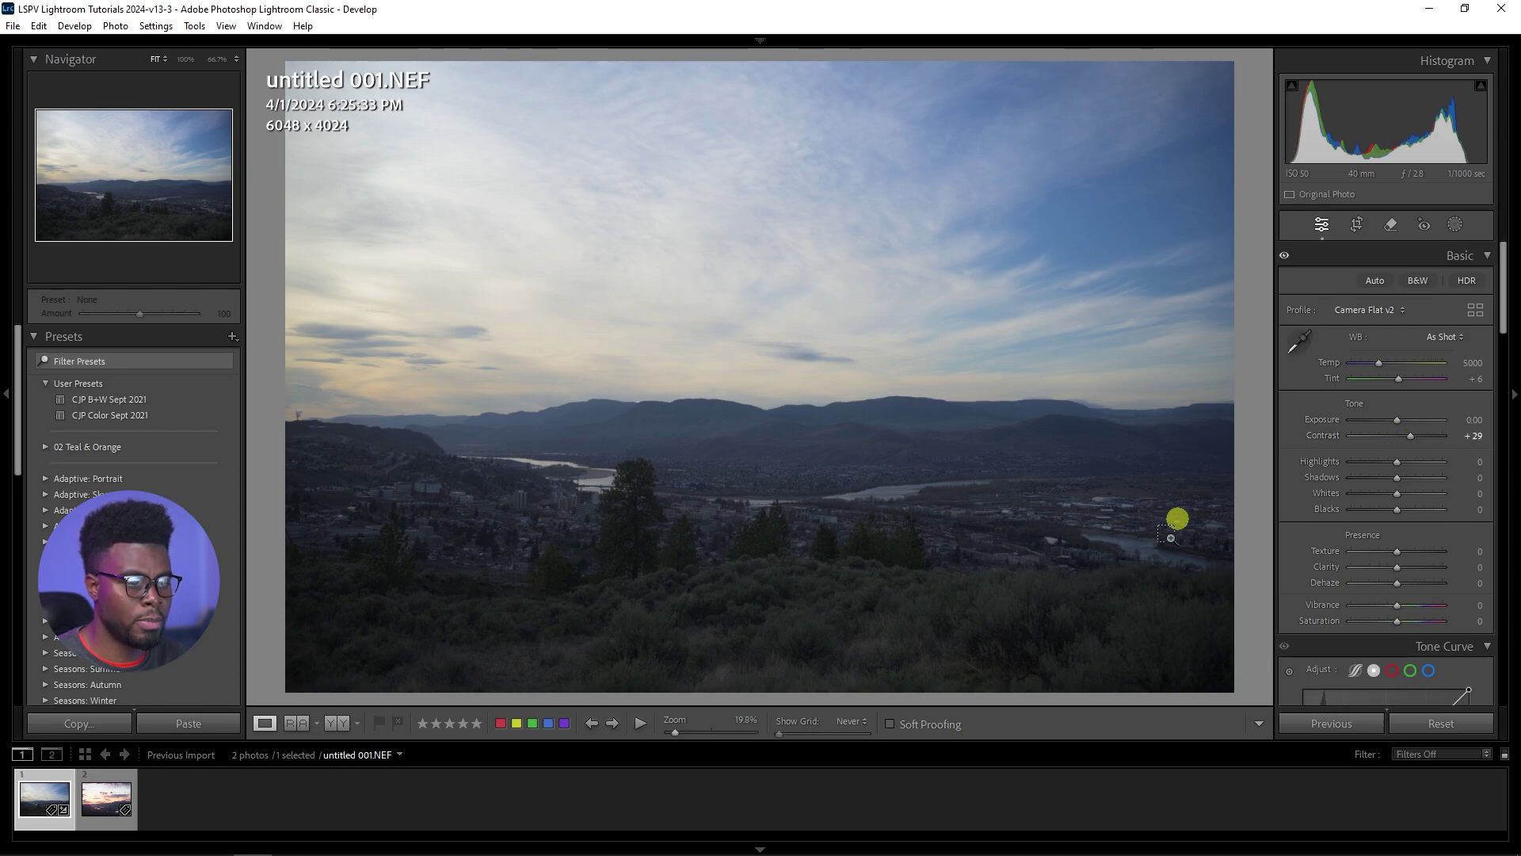
key(ctrl+z)
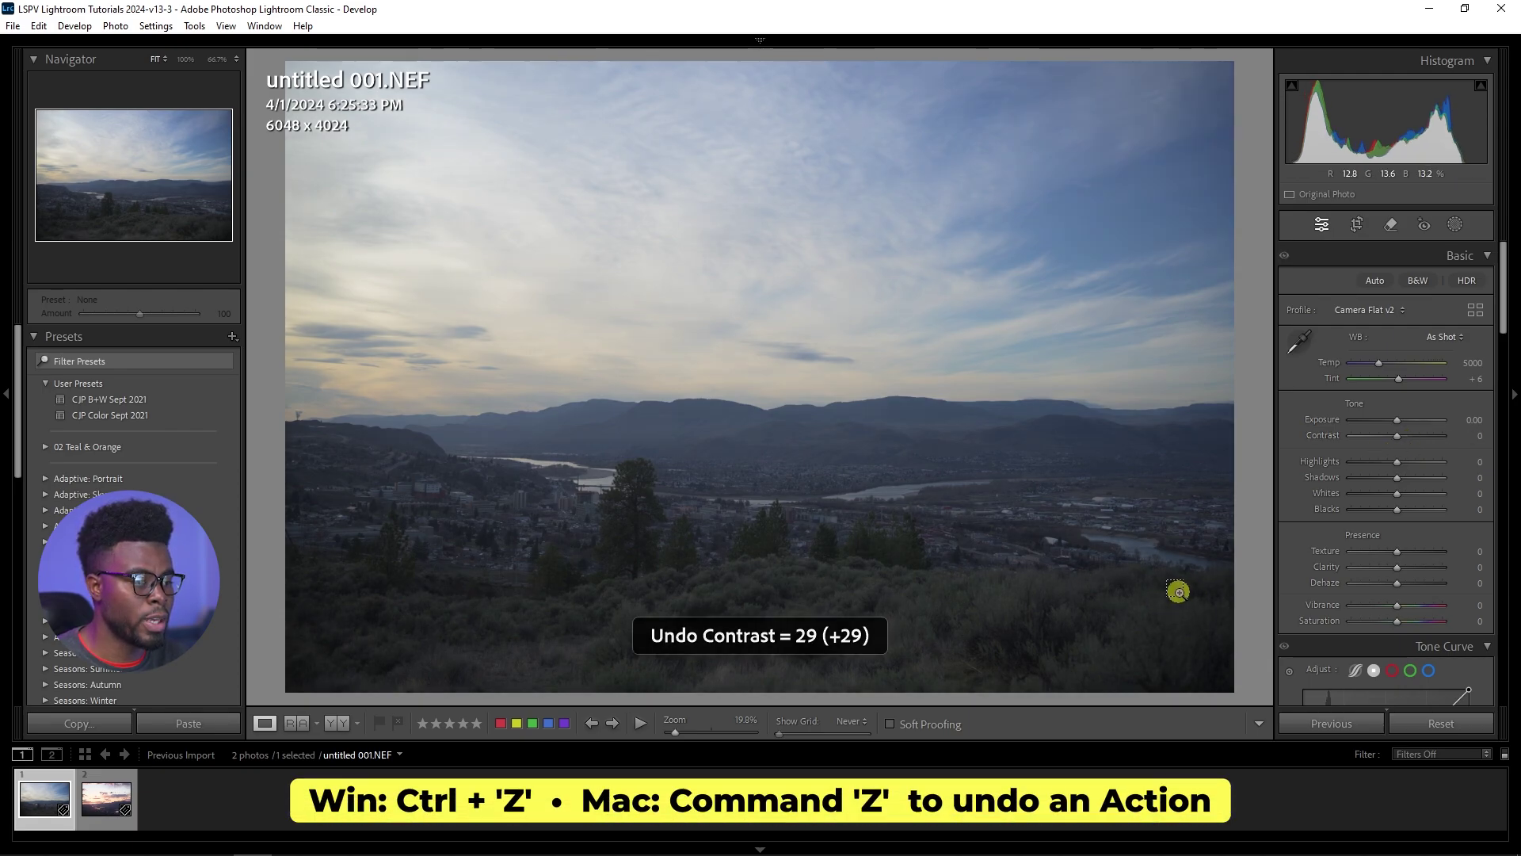
key(ctrl+y)
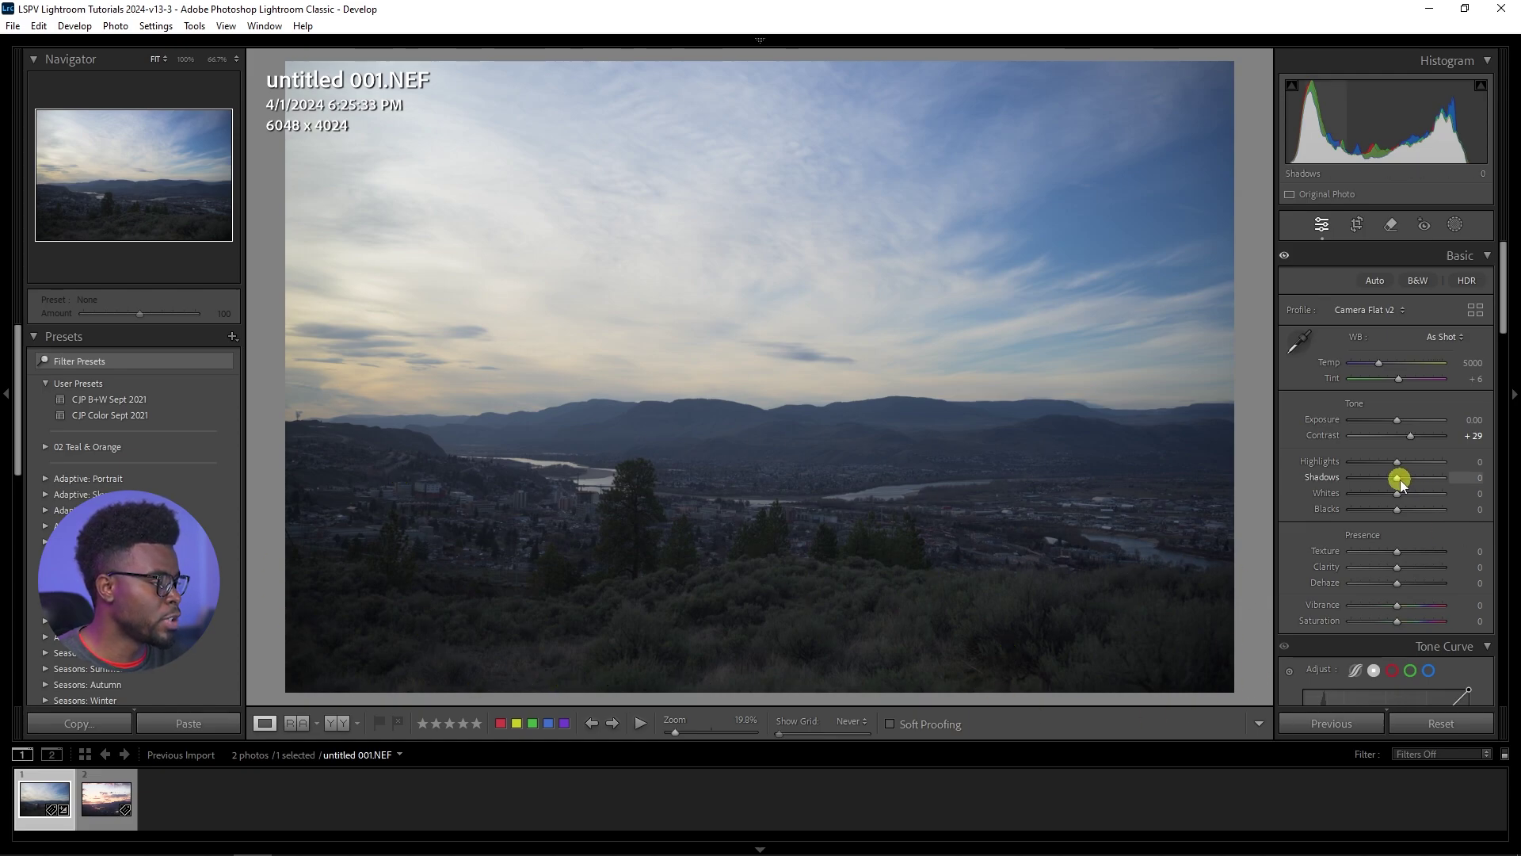
- Set Shadows to +38, Blacks to -31 and Highlights to -81, and compare the photo before and after
drag(1400, 479, 1415, 479)
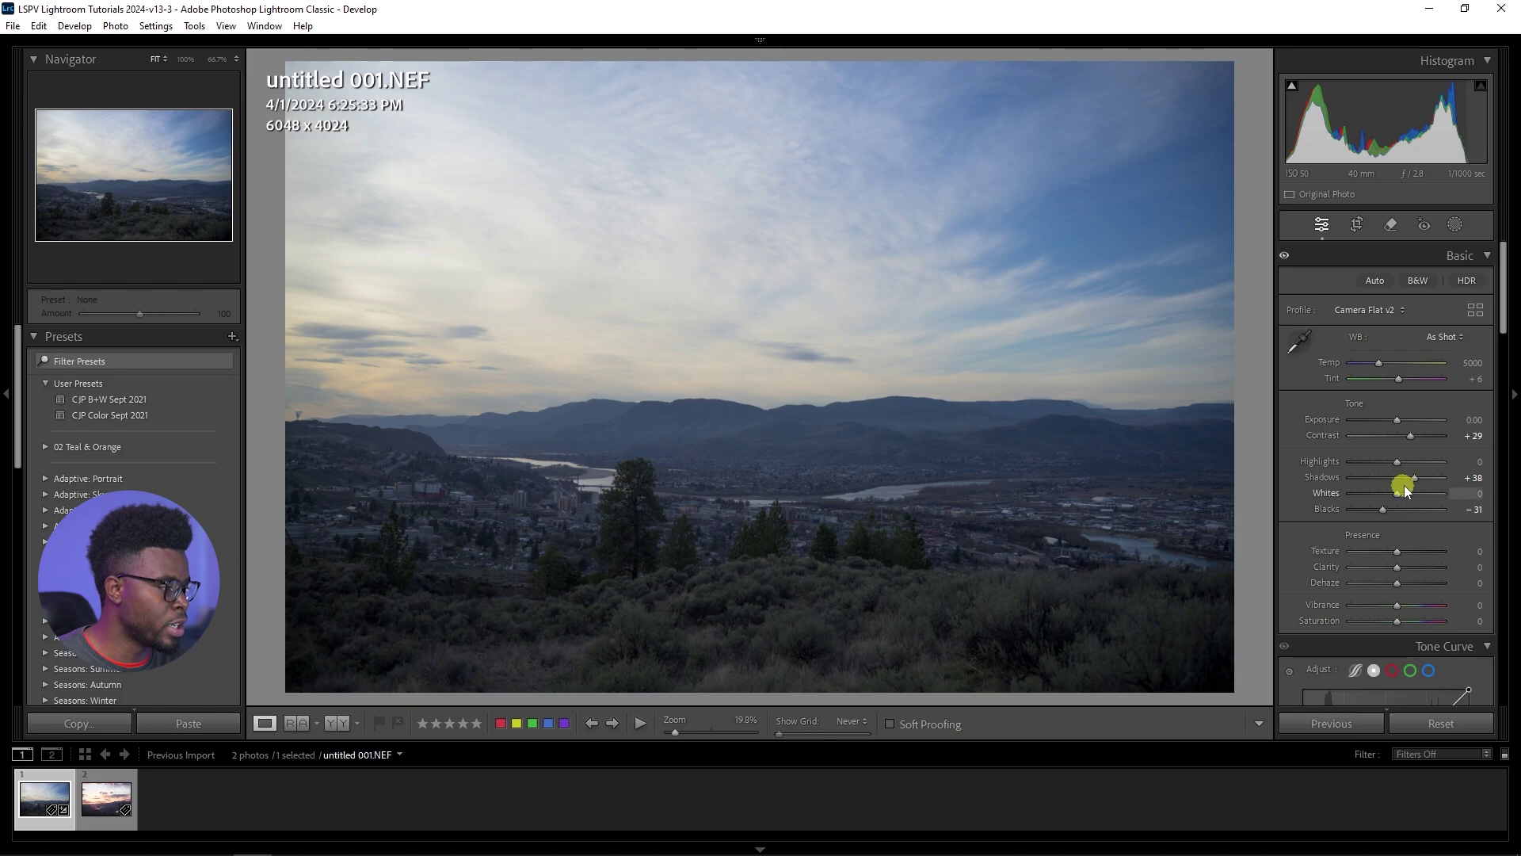
mouse_move(1391, 469)
mouse_down()
mouse_move(1345, 465)
mouse_move(1388, 466)
mouse_move(1362, 465)
mouse_up()
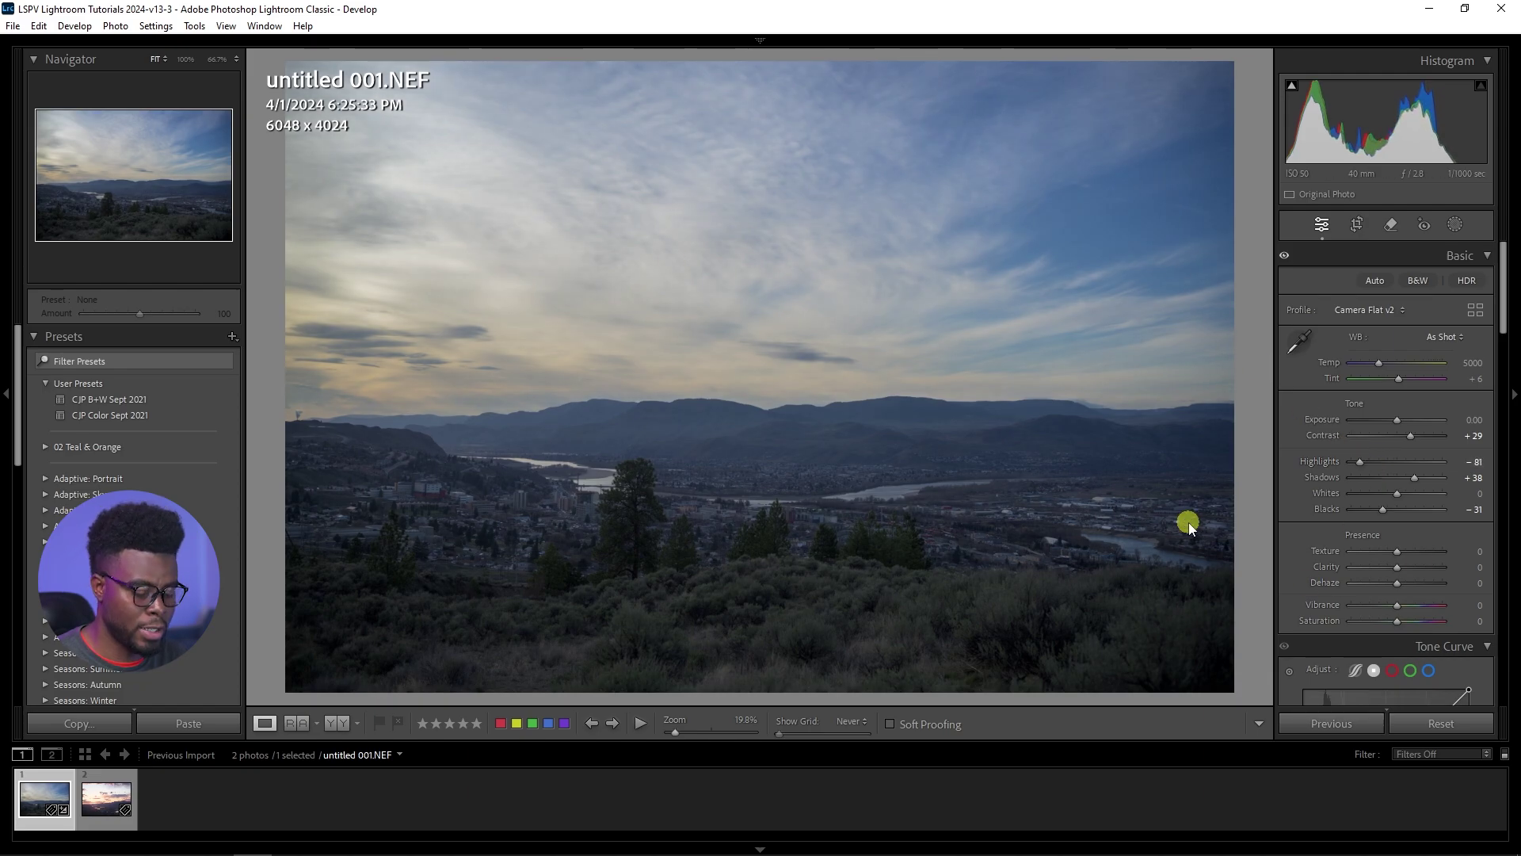
key(y)
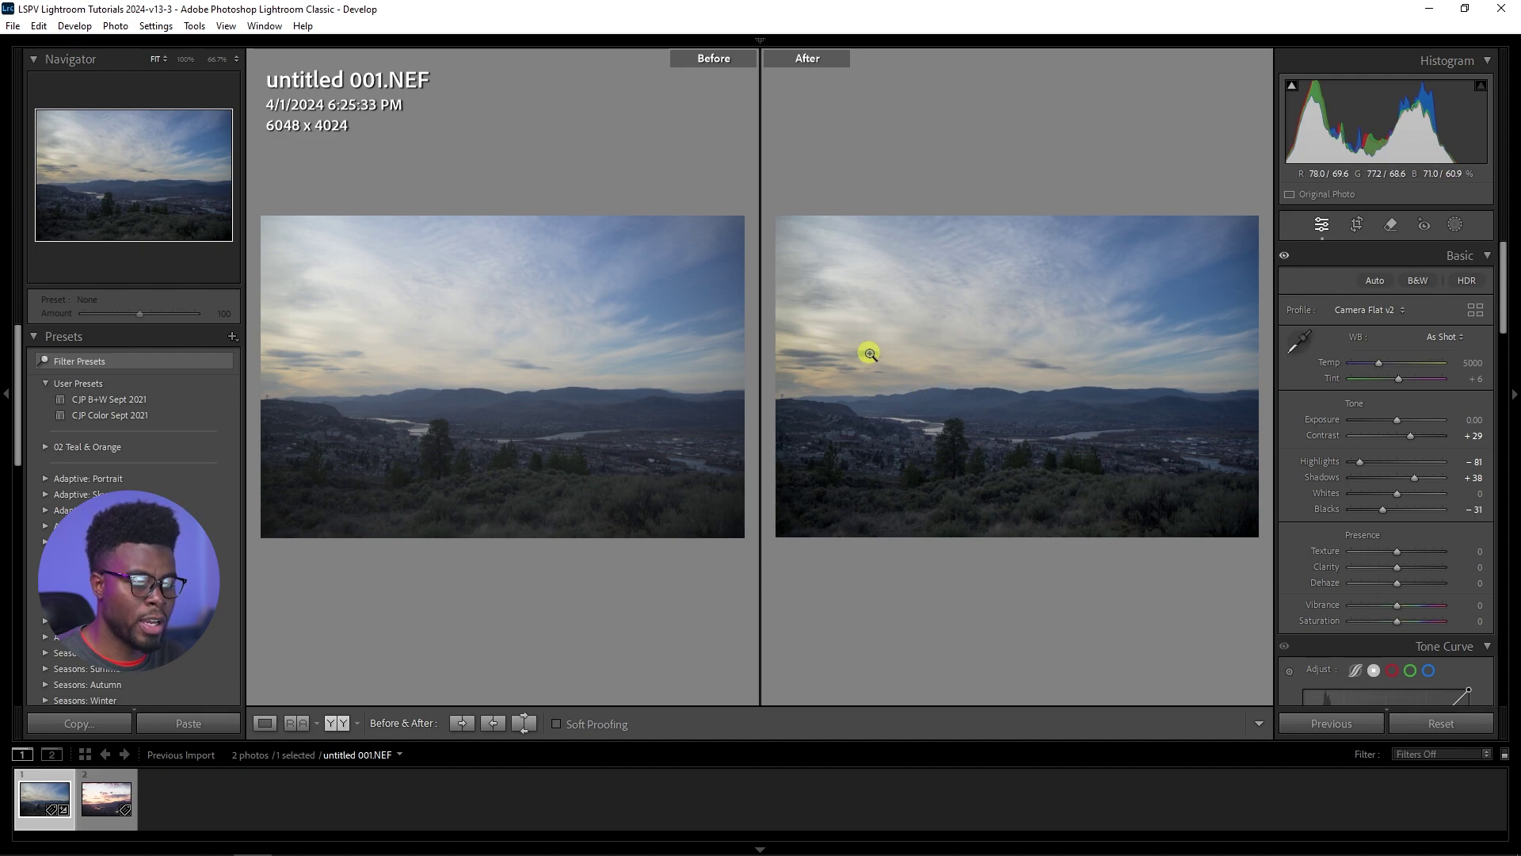
key(y)
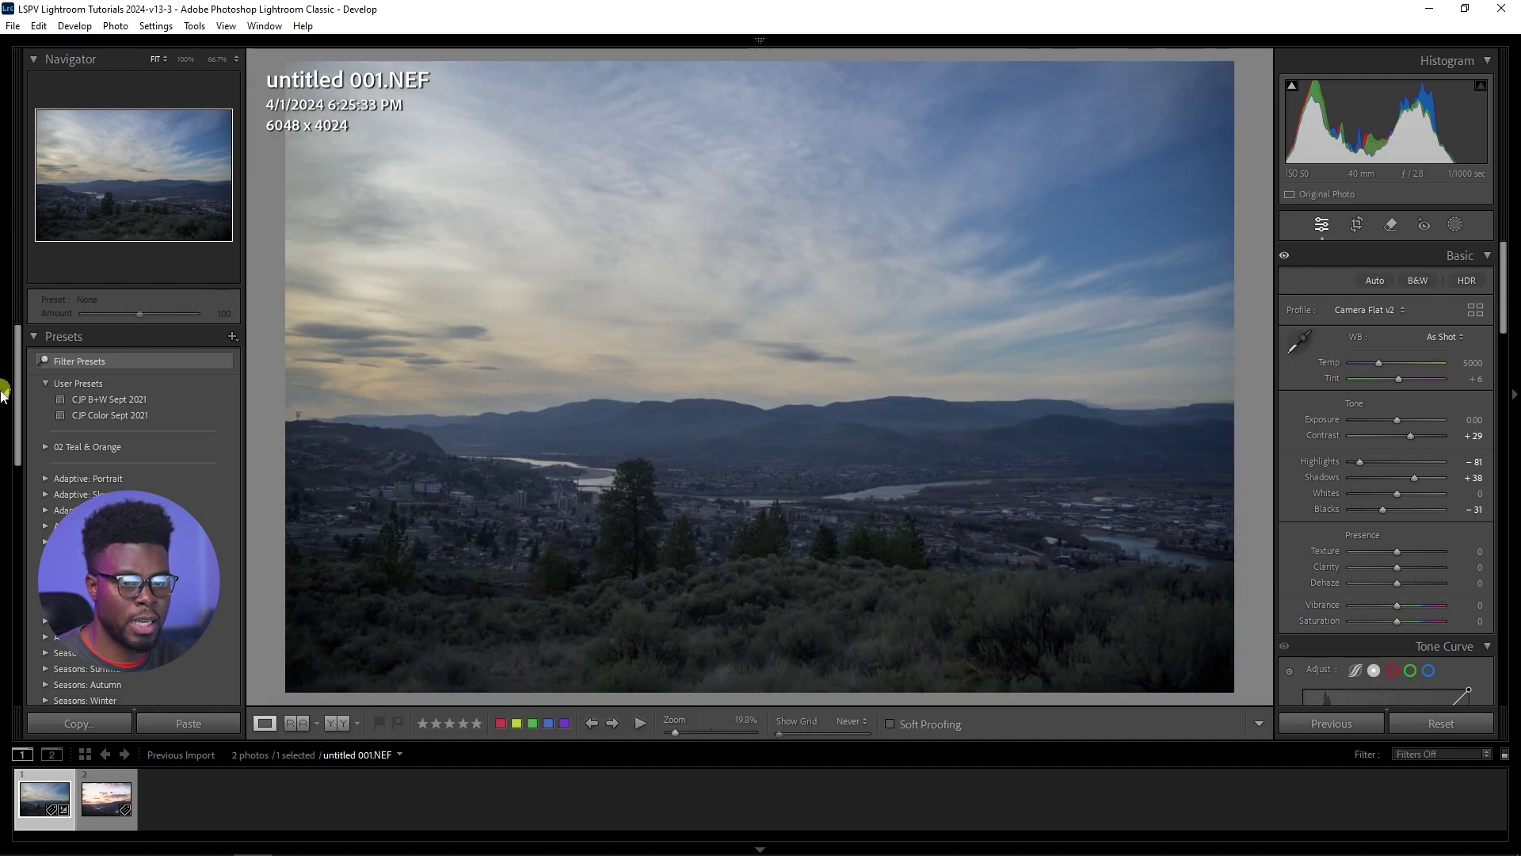
- Hide the navigator and presets column and set the photo's overall Saturation to +19
click(3, 393)
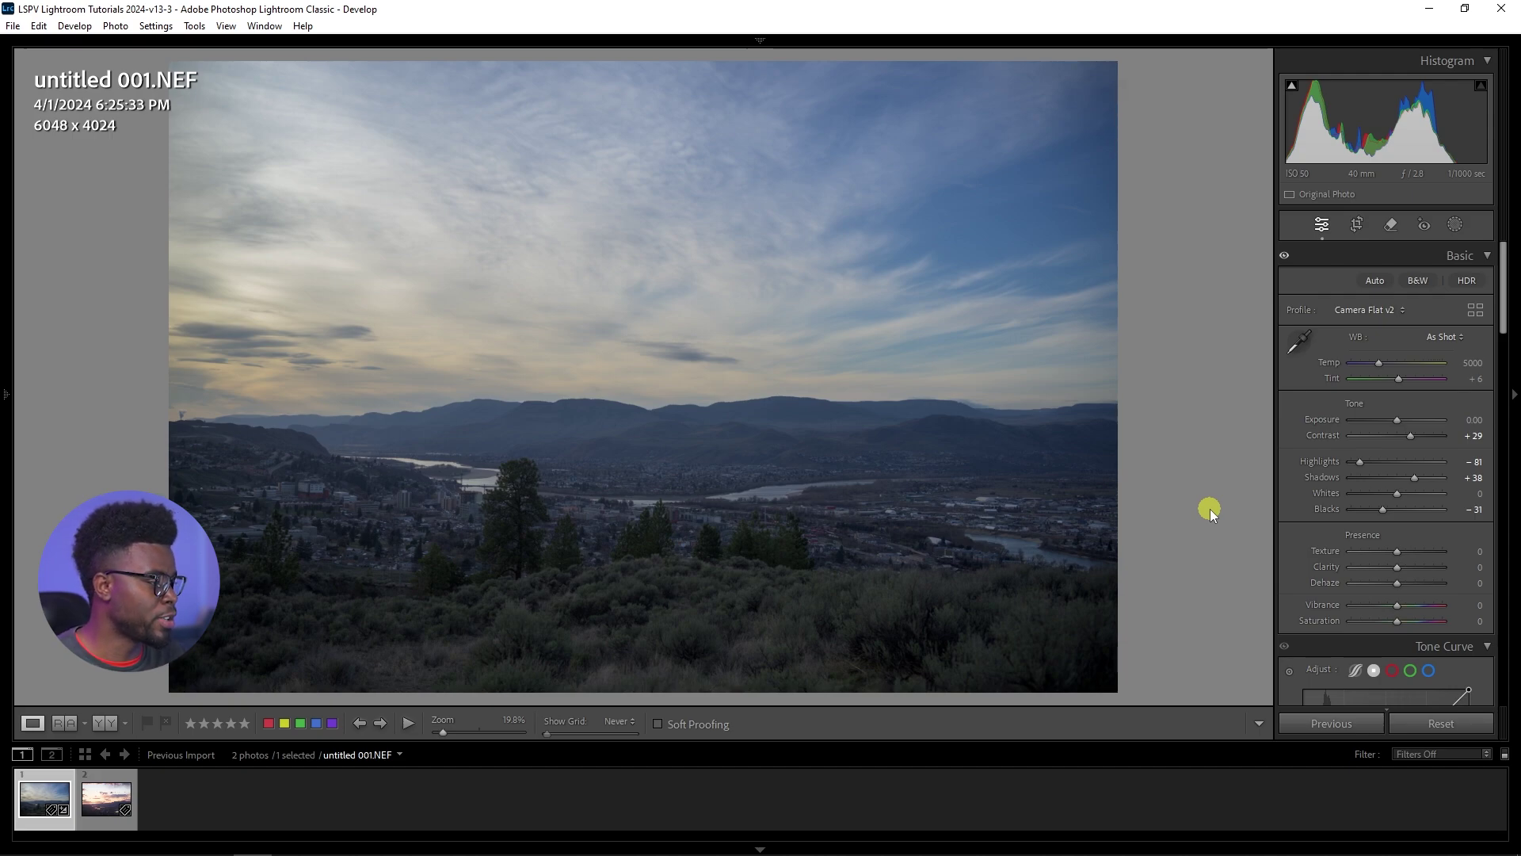
scroll(1322, 535, down, 3)
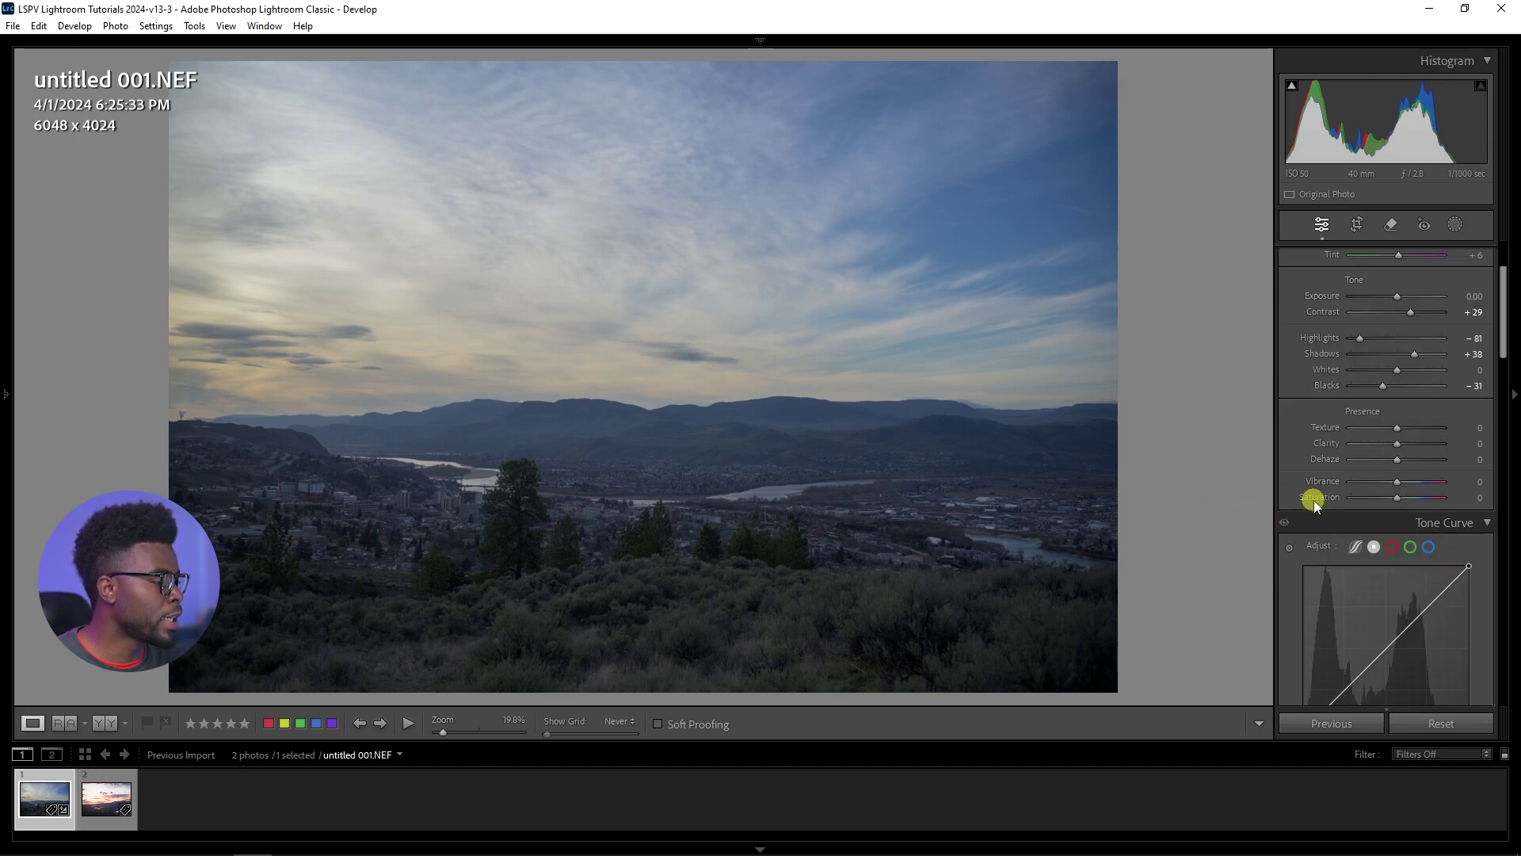
drag(1401, 497, 1404, 498)
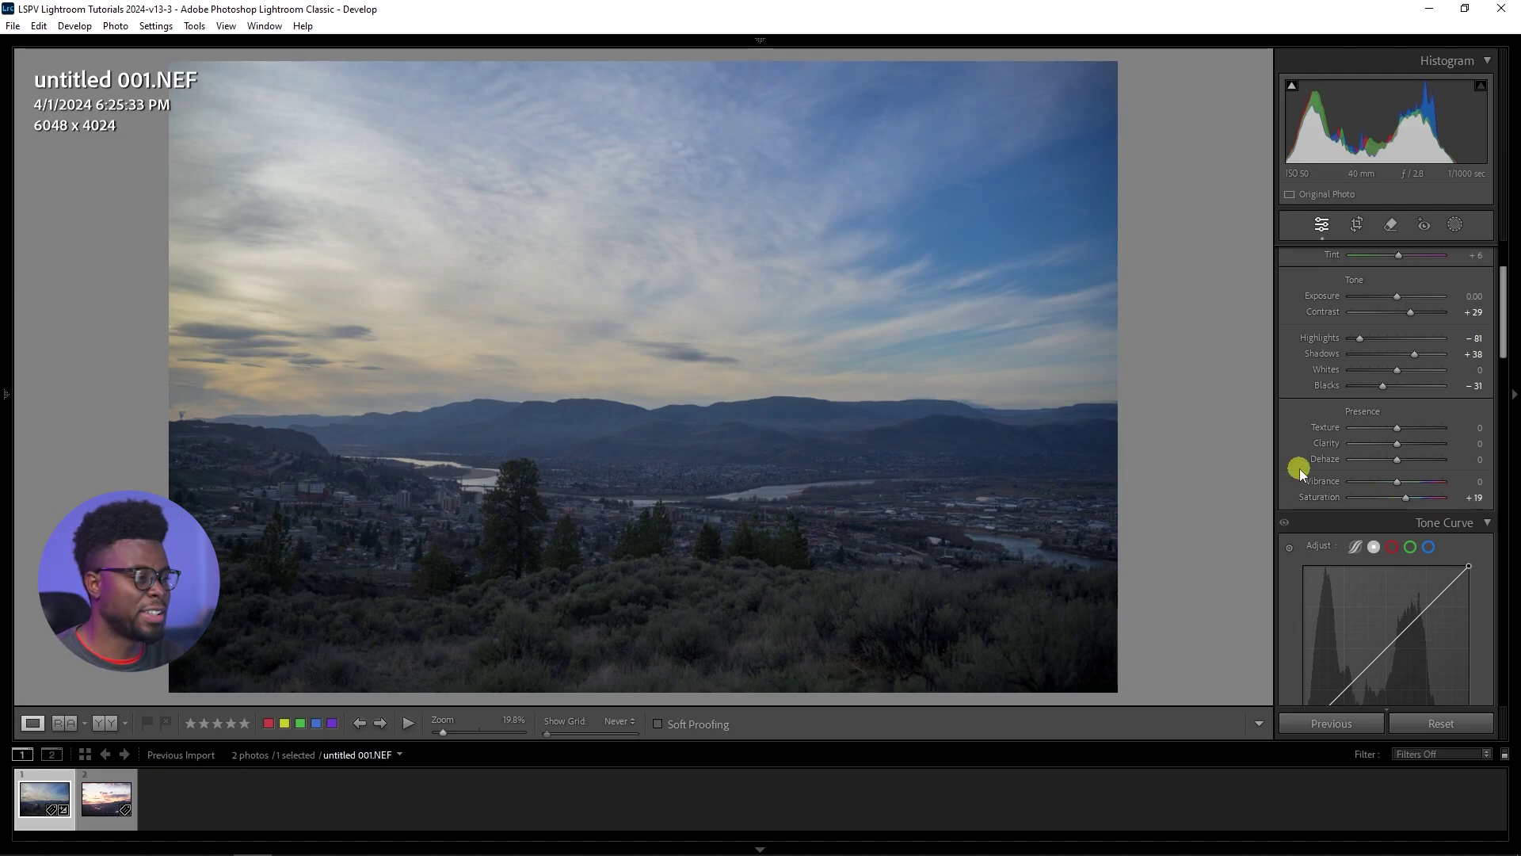
- Set the white balance temperature to 5200
scroll(1322, 462, up, 3)
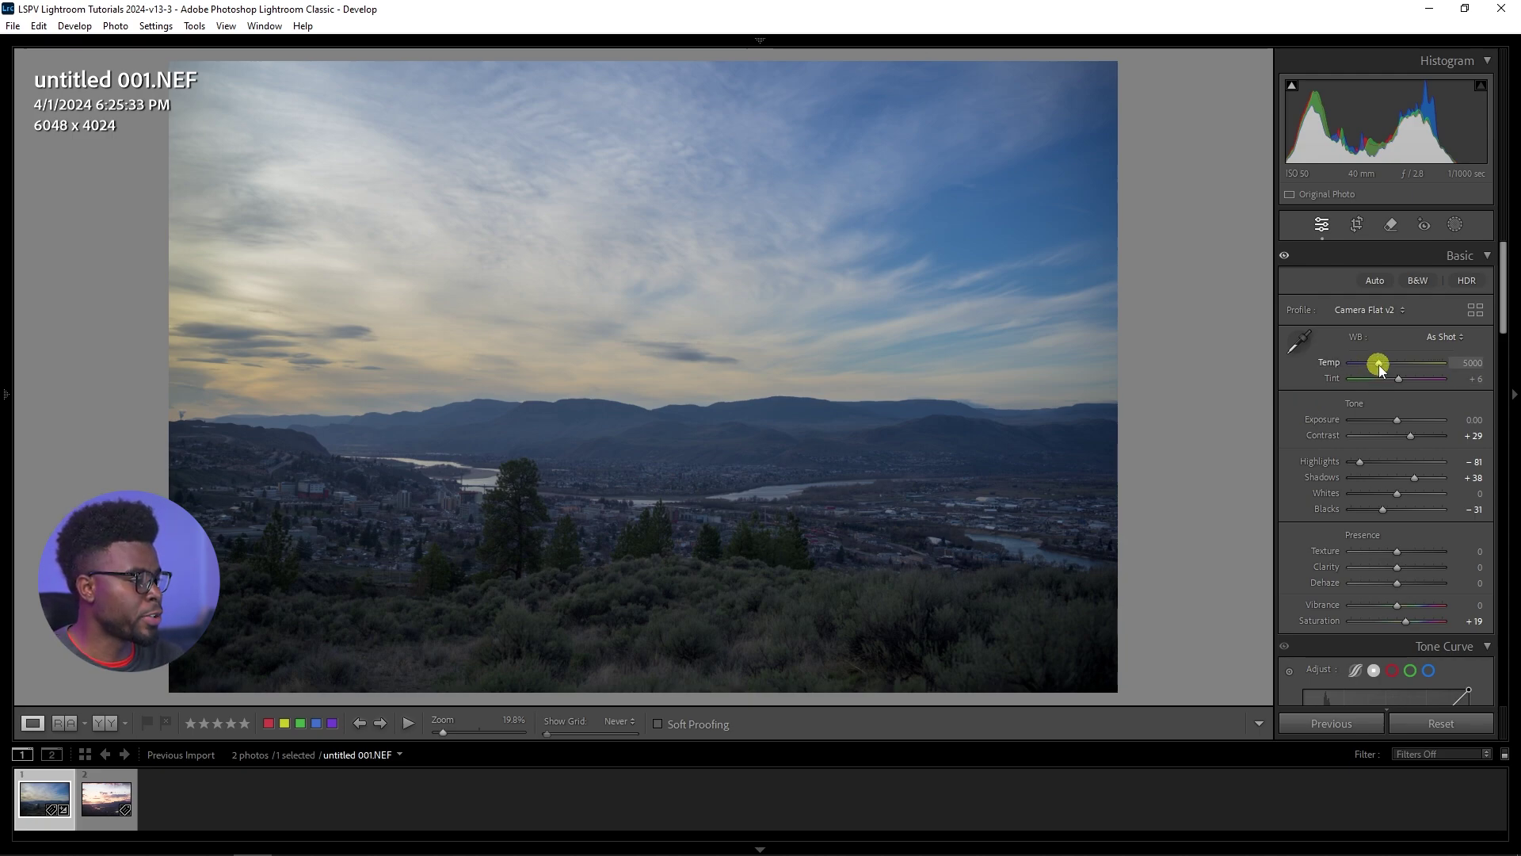
drag(1381, 367, 1380, 367)
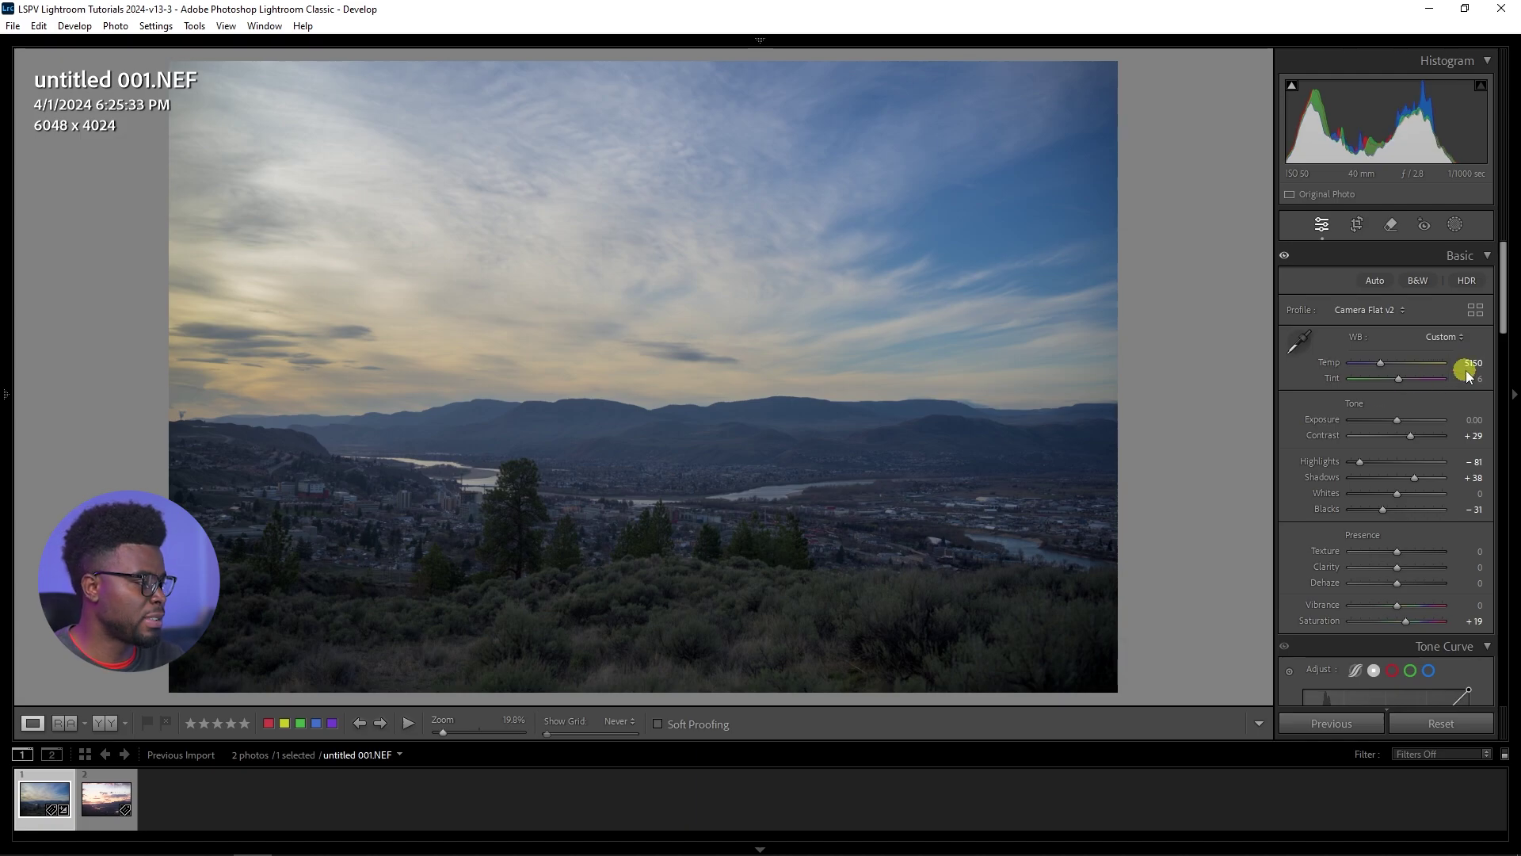
click(1471, 365)
text(5)
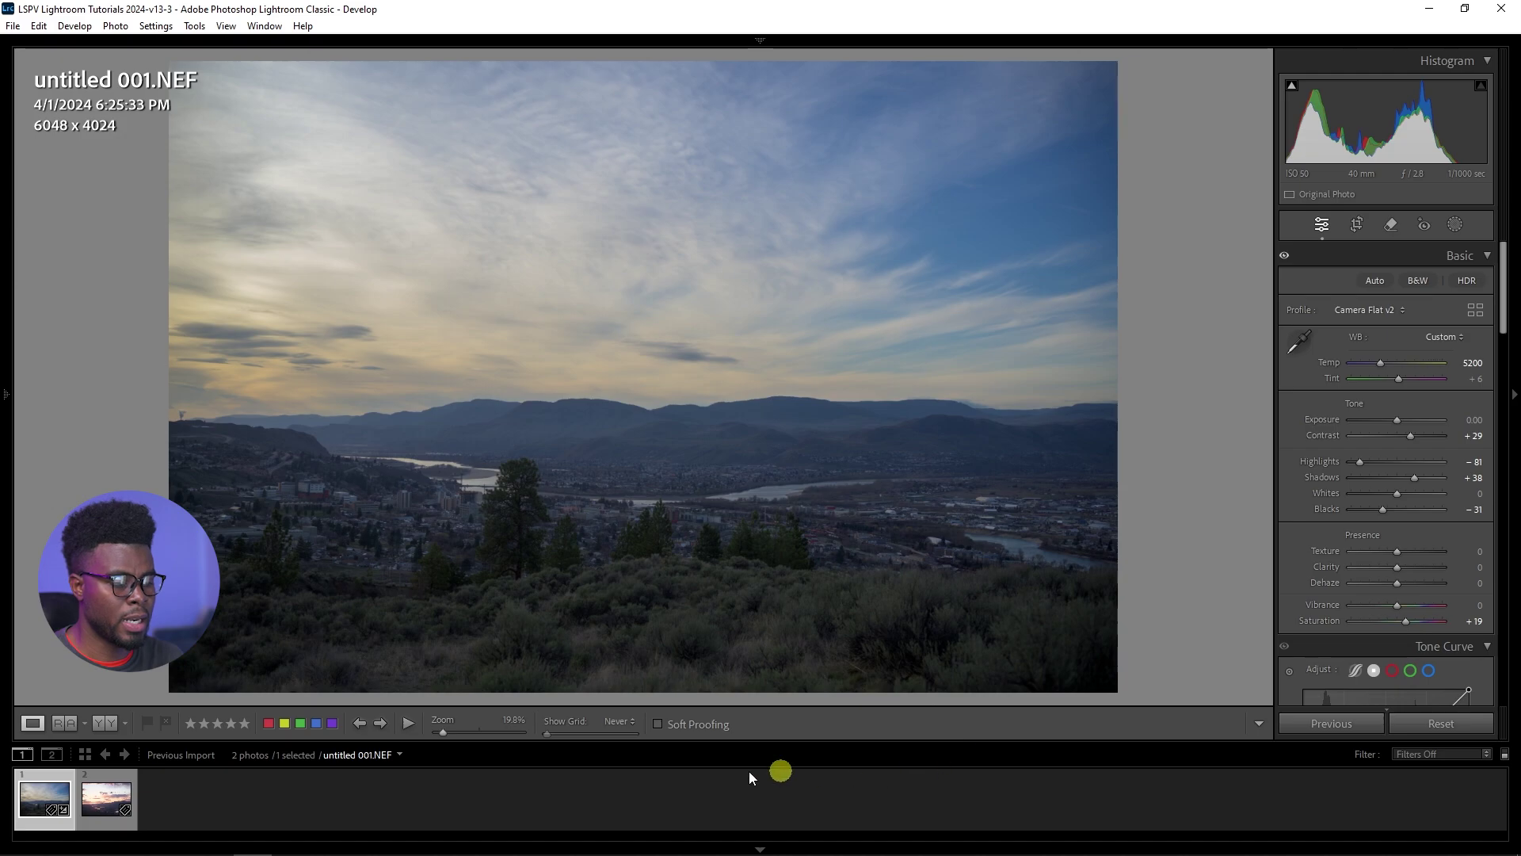
- Hide the filmstrip and the photo info overlay, and raise the Exposure to +0.52
click(758, 846)
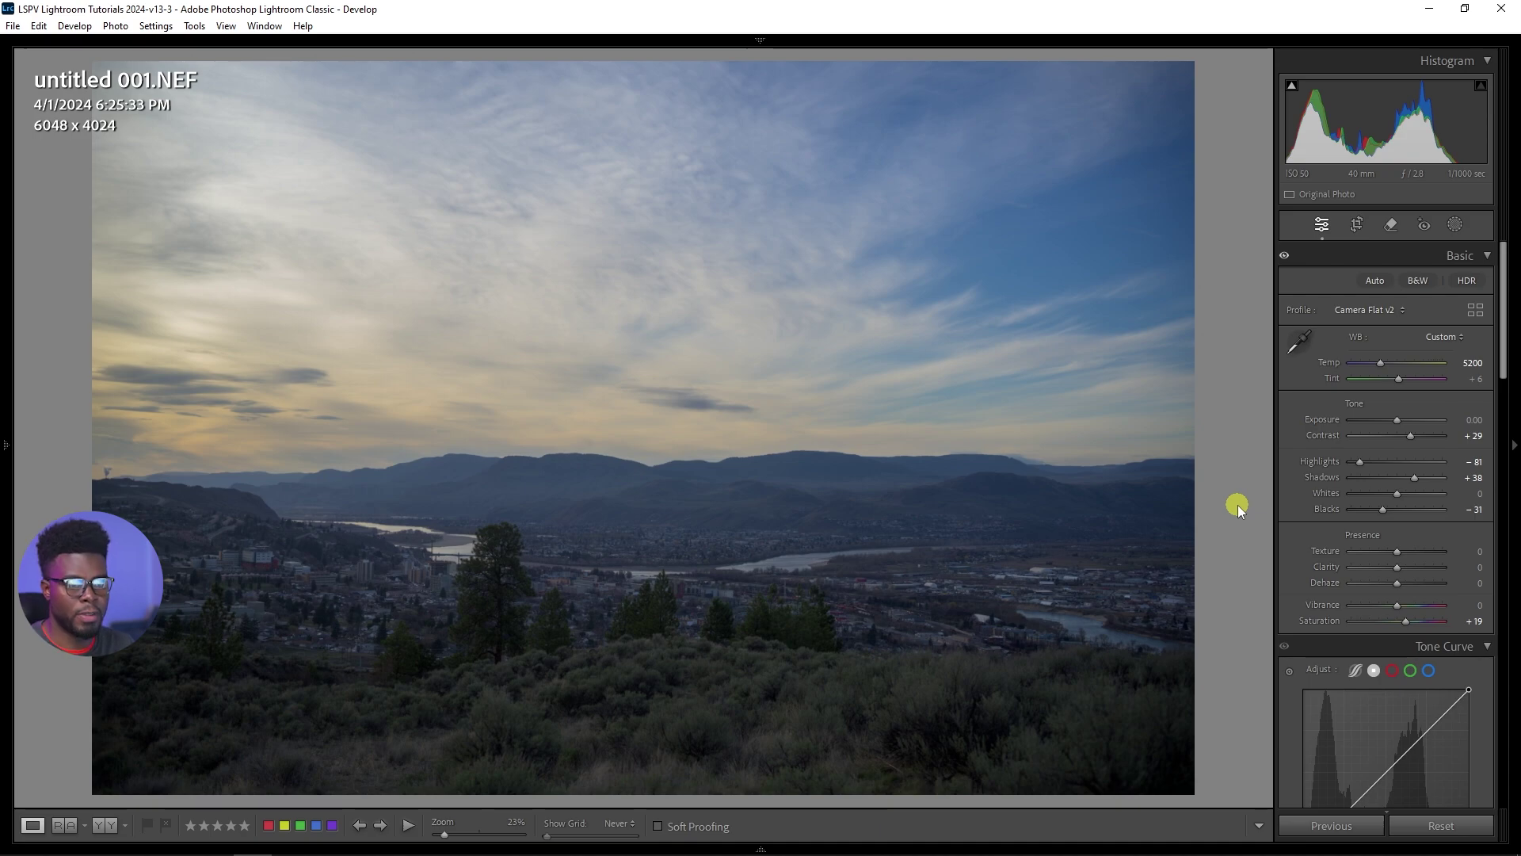
key(i)
key(i)
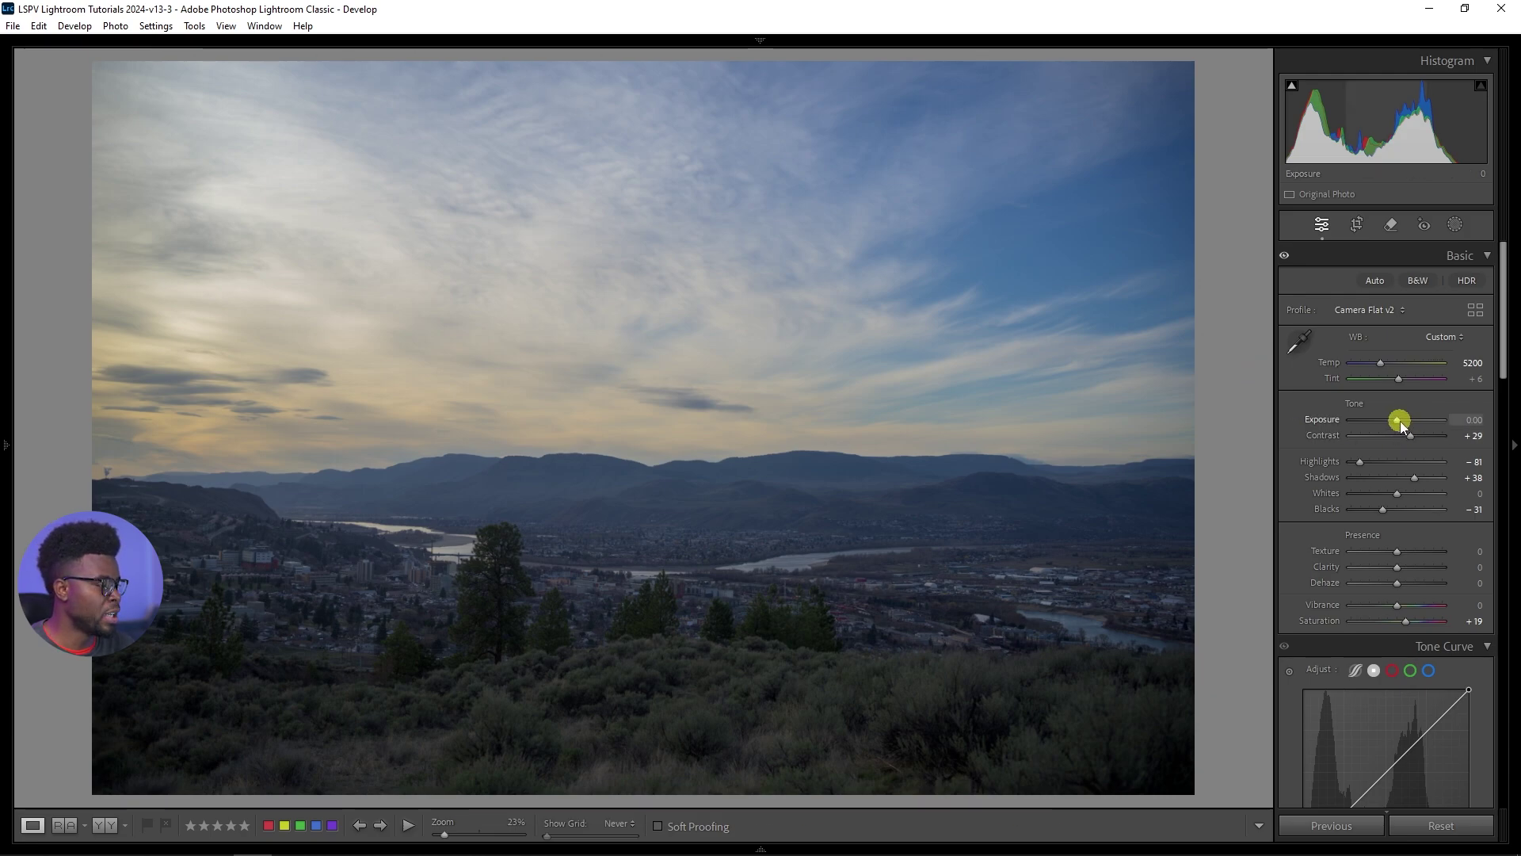
drag(1400, 421, 1405, 421)
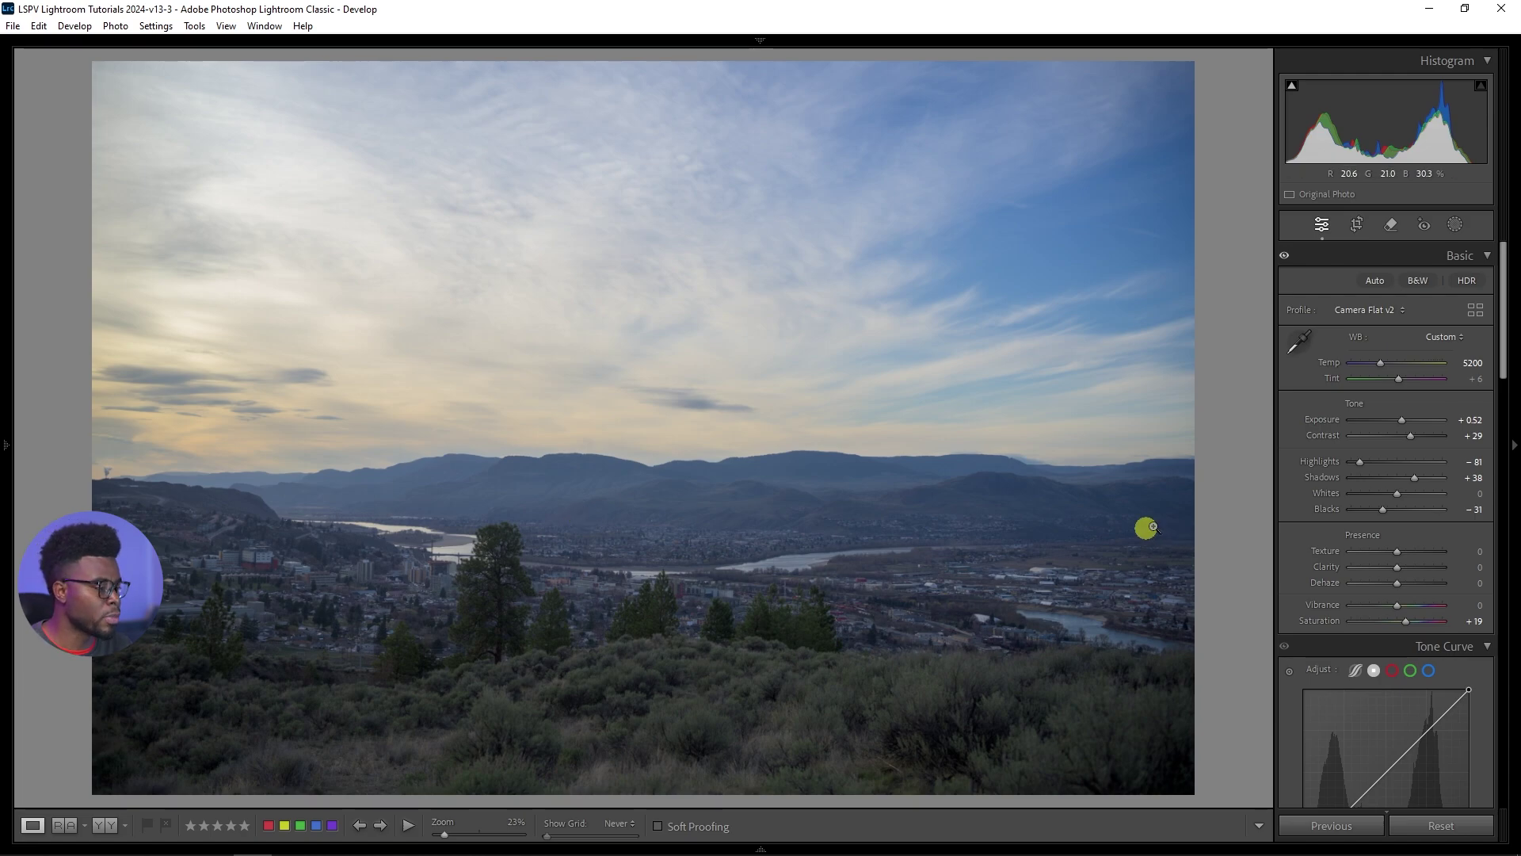
- Set the Blue saturation to +37 in the Color Mixer to strengthen the sky
scroll(1297, 474, down, 3)
scroll(1296, 472, down, 5)
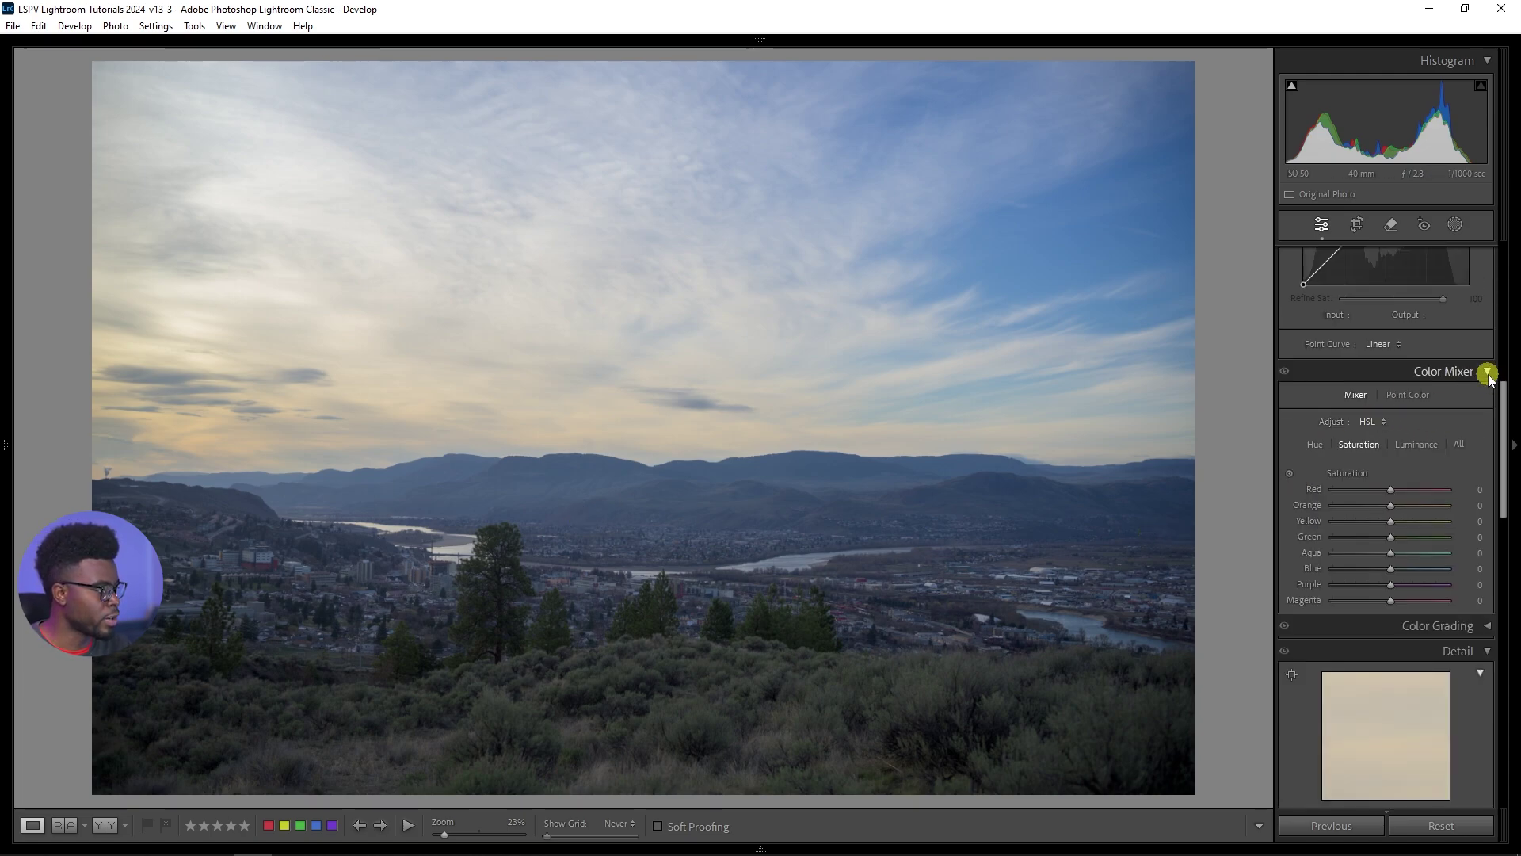
click(1484, 372)
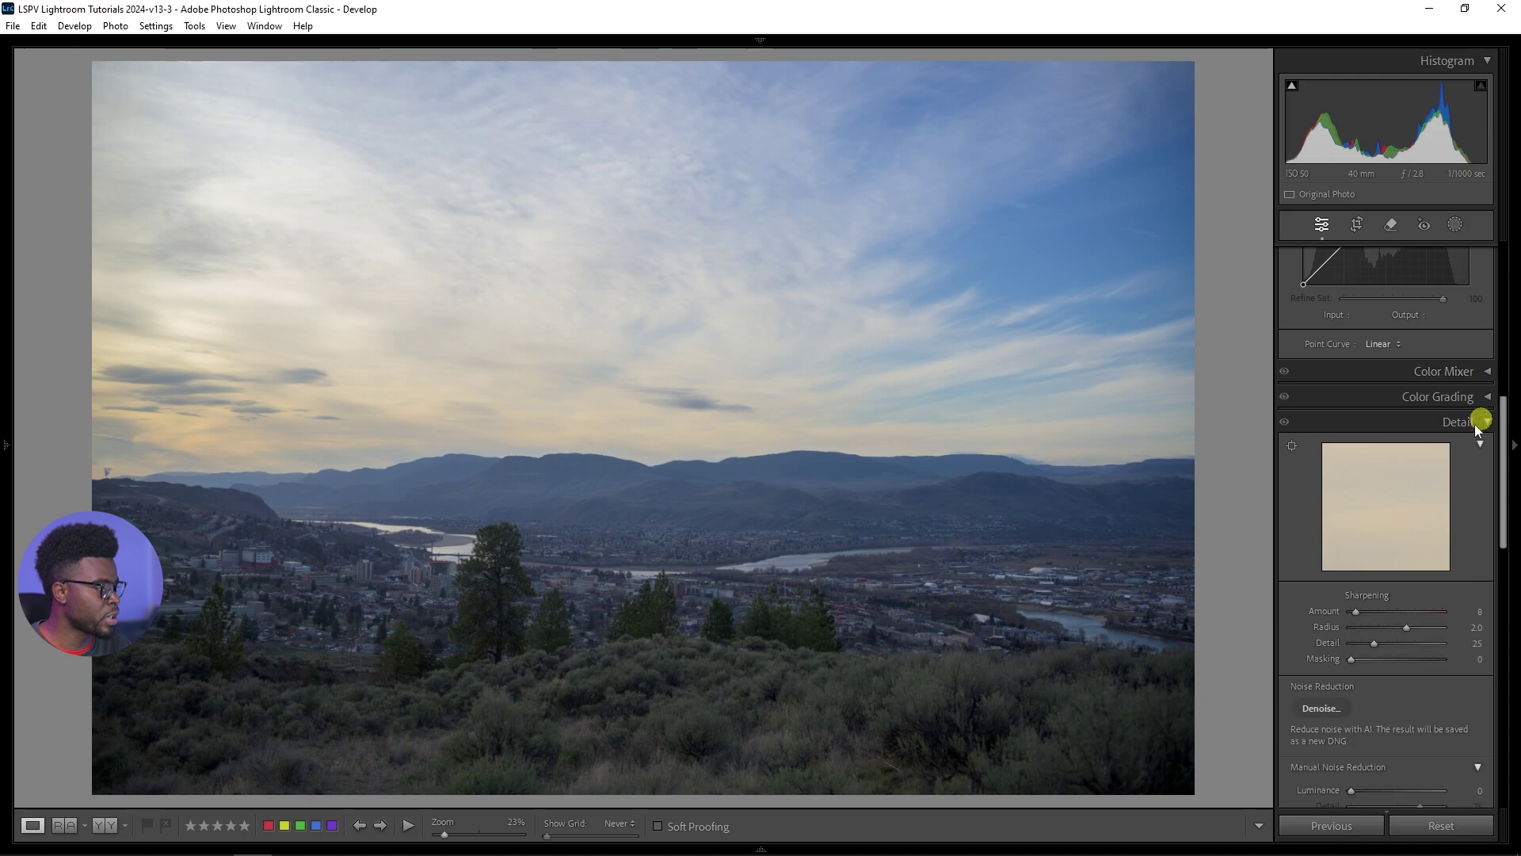
click(1490, 372)
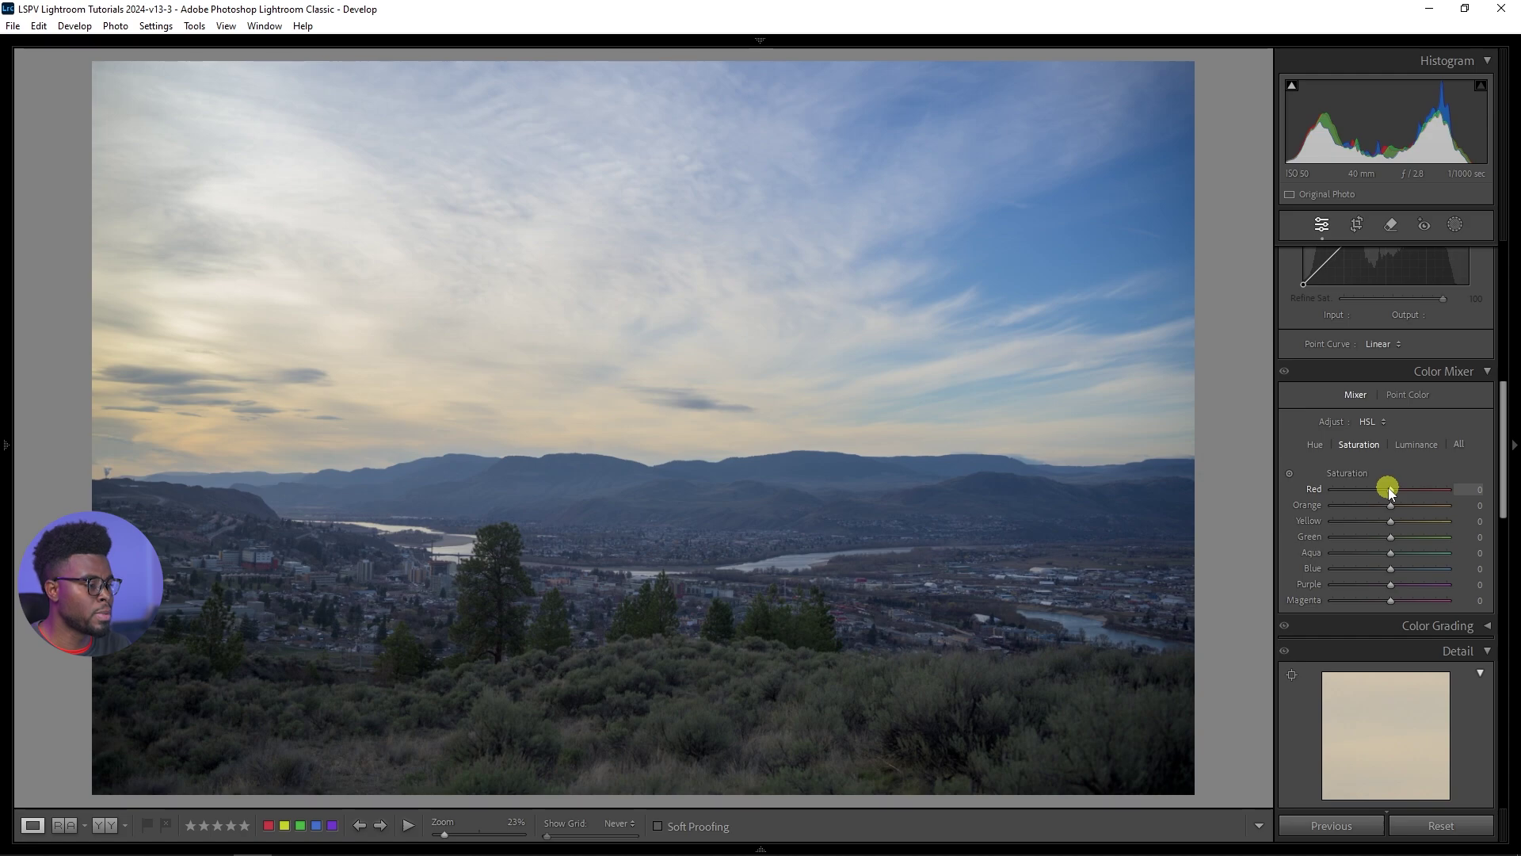
mouse_move(1391, 571)
mouse_down()
mouse_move(1434, 573)
mouse_move(1391, 570)
mouse_move(1409, 572)
mouse_up()
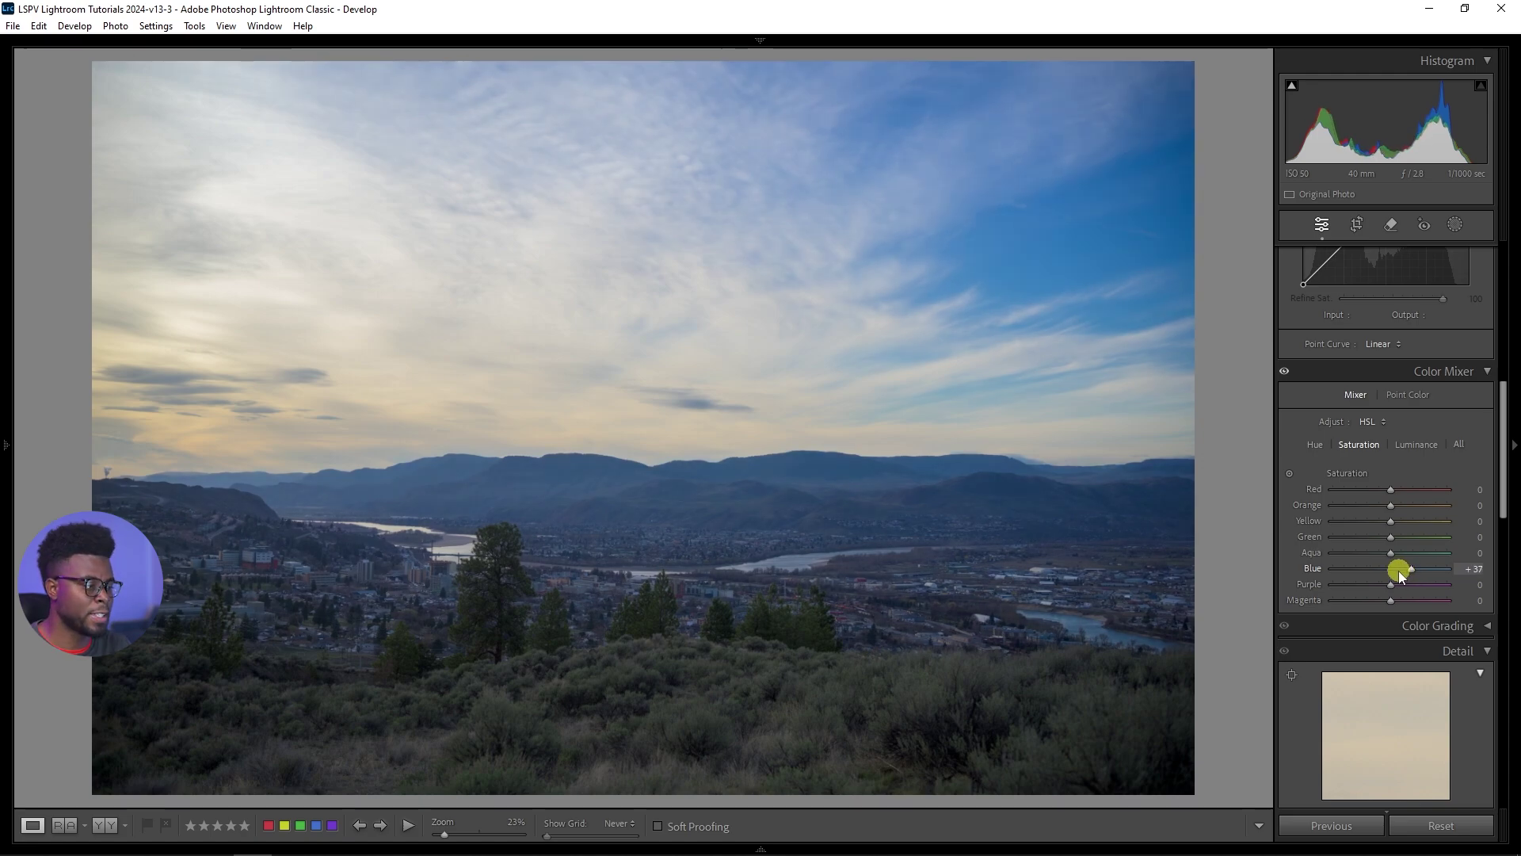
click(1397, 581)
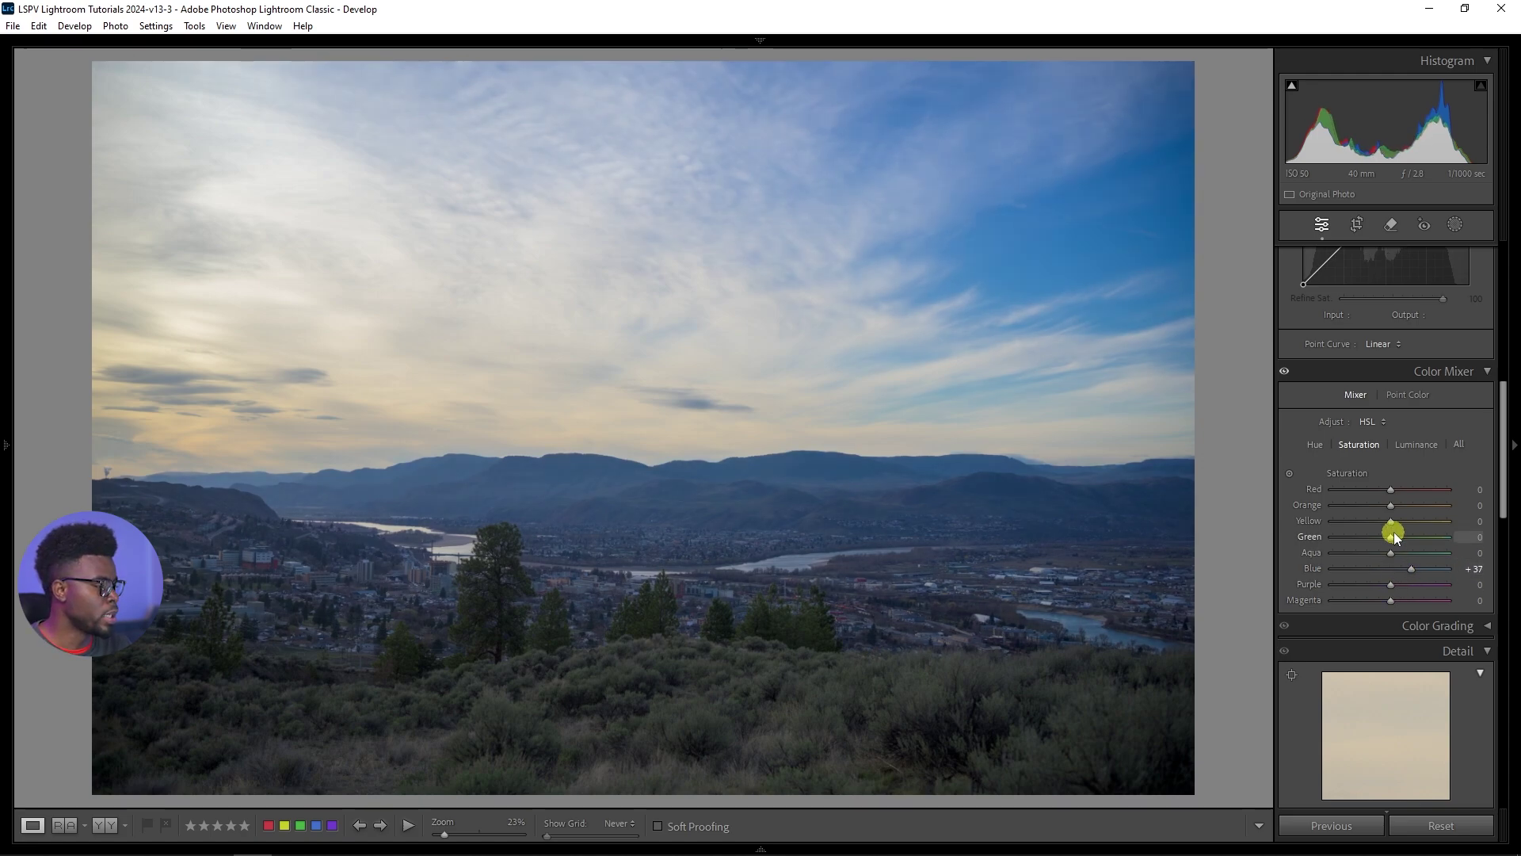
- Try an Orange saturation of +35, reset it to 0, and set the Yellow saturation to +53
drag(1391, 508, 1410, 511)
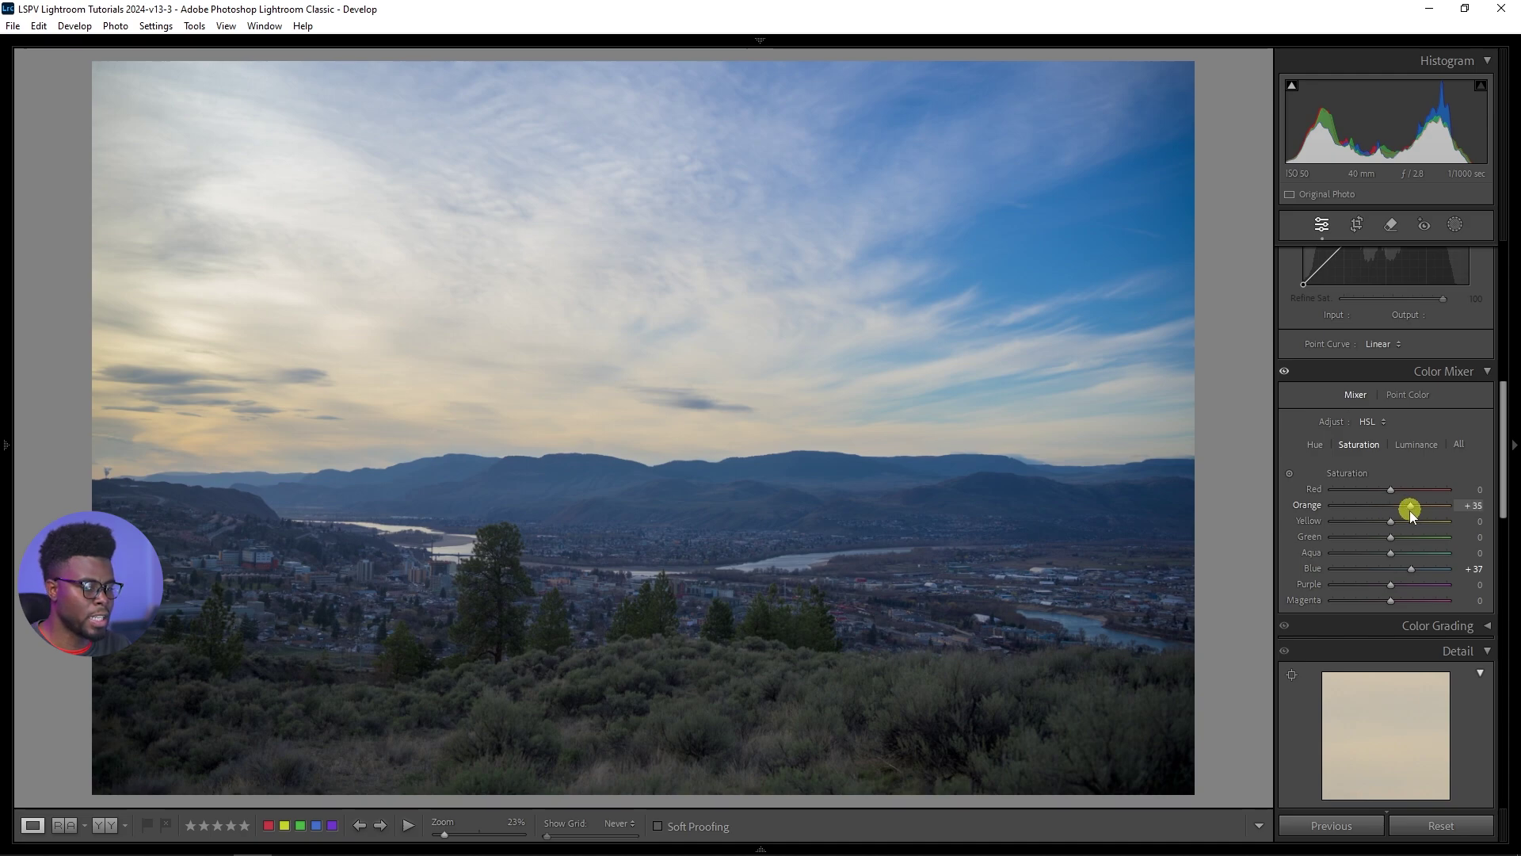
drag(1306, 511, 1420, 526)
click(1391, 522)
click(1395, 537)
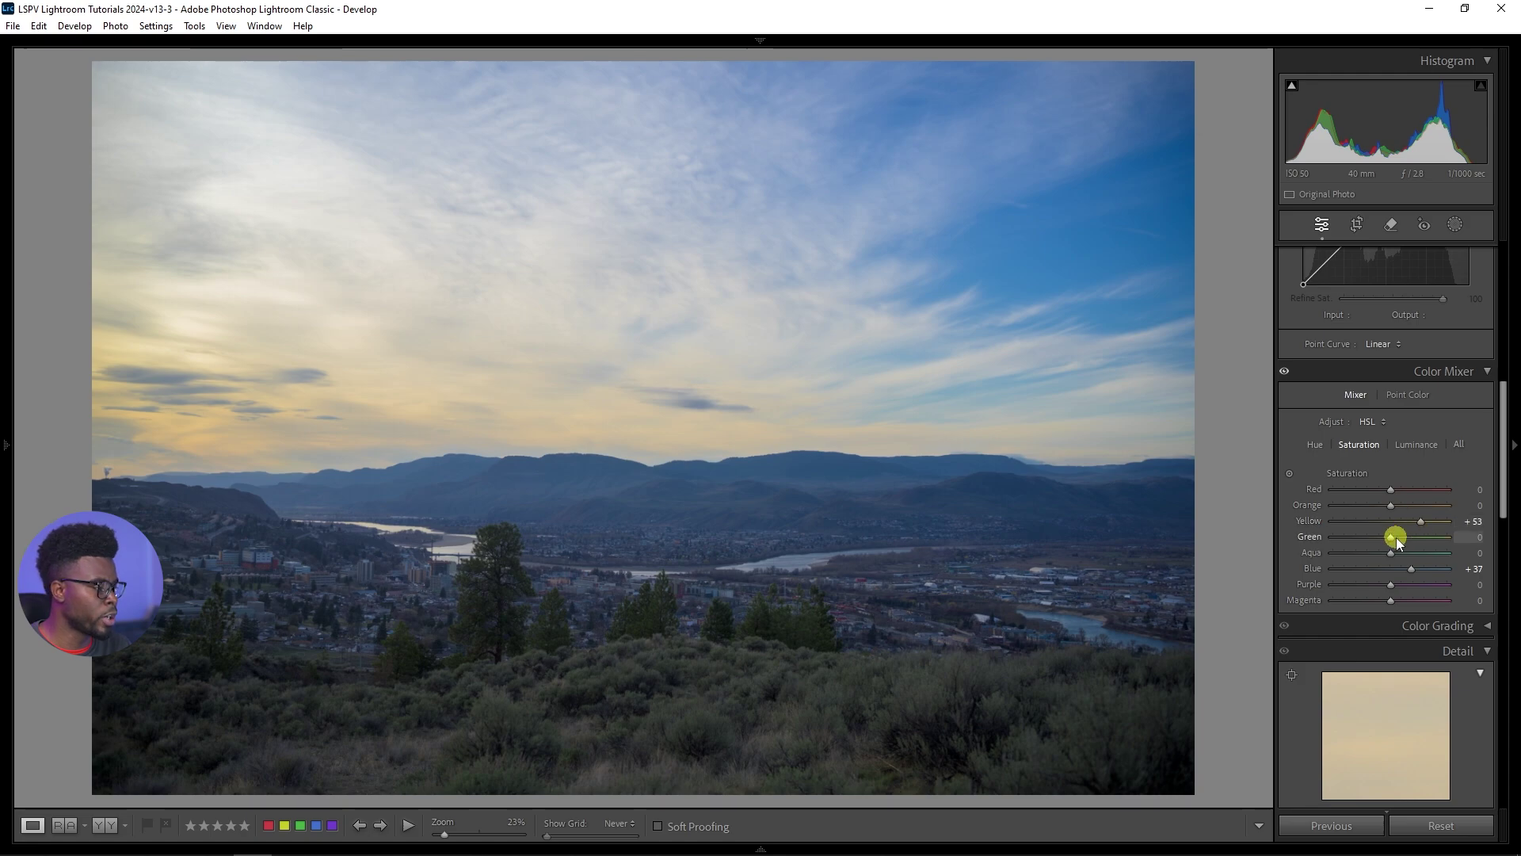
- Set the saturation to +38 for Green, +50 for Aqua and -20 for Purple, testing Magenta and resetting it to 0
drag(1390, 537, 1360, 557)
click(1391, 555)
drag(1515, 566, 1514, 608)
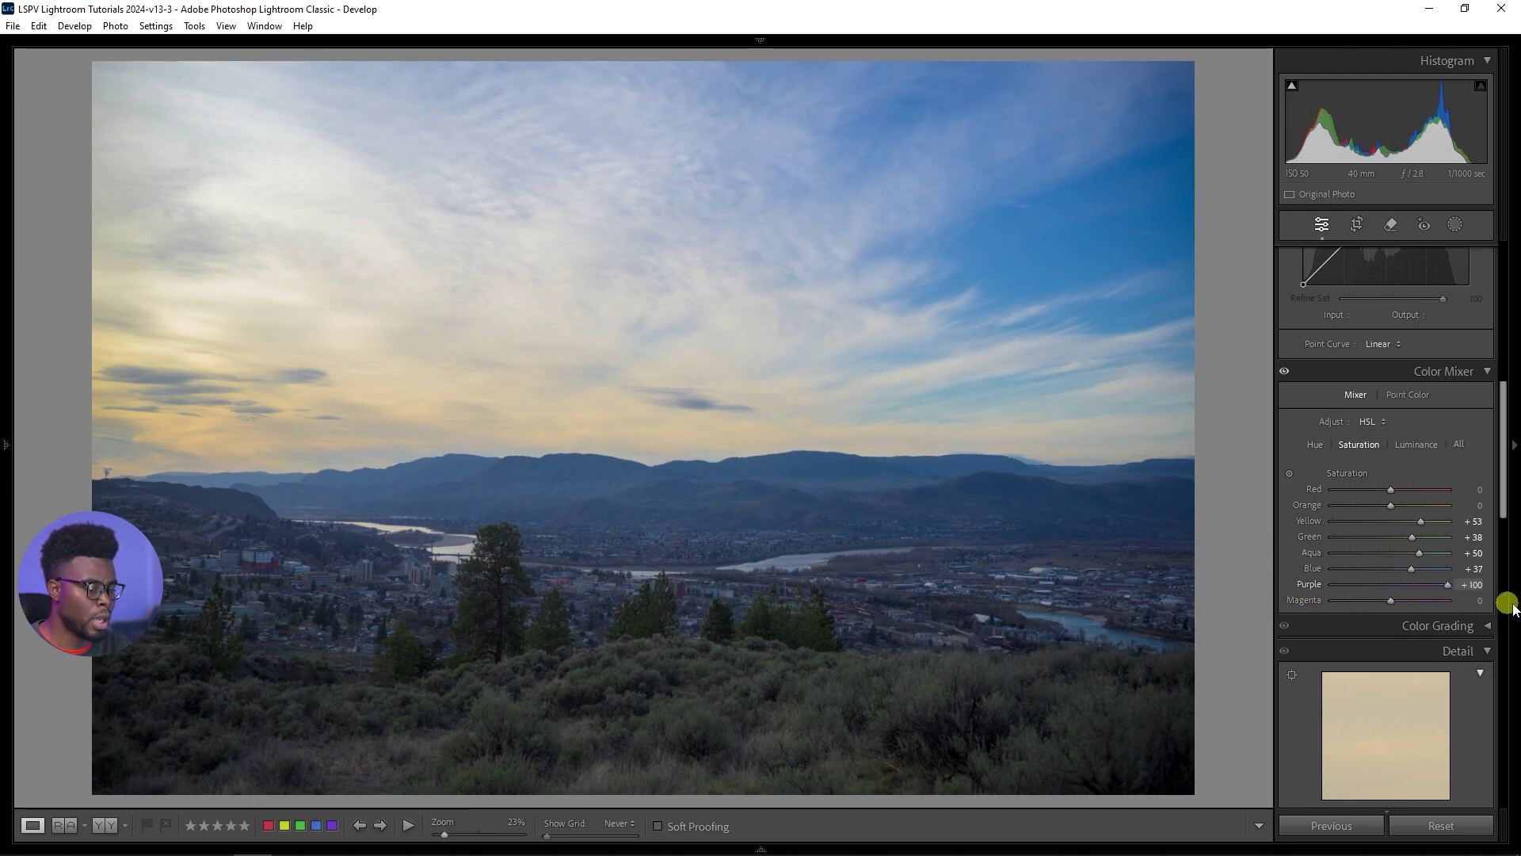
drag(1380, 596, 1377, 594)
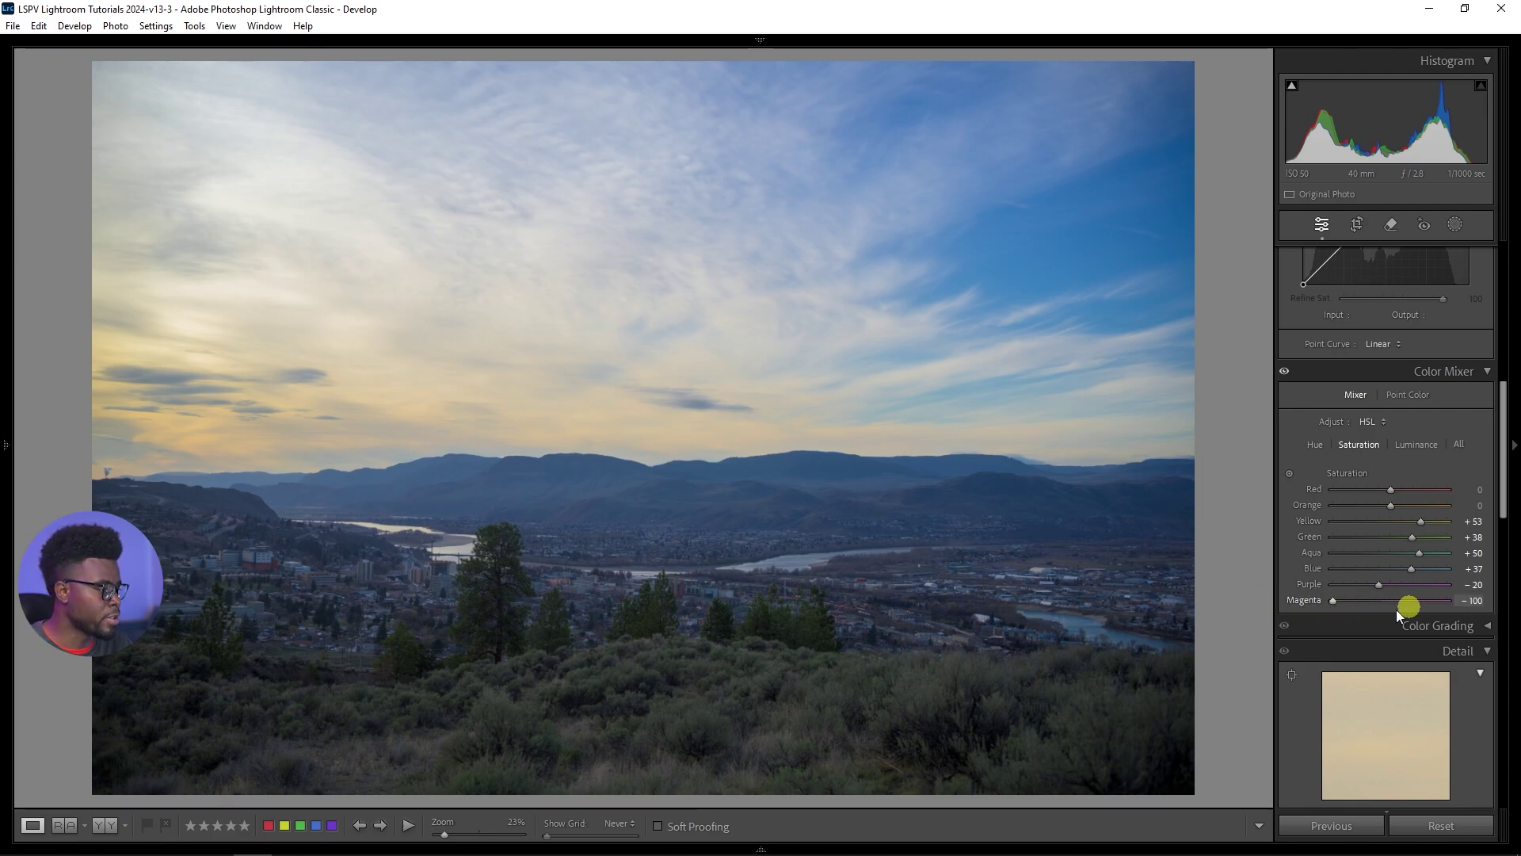
double_click(1331, 602)
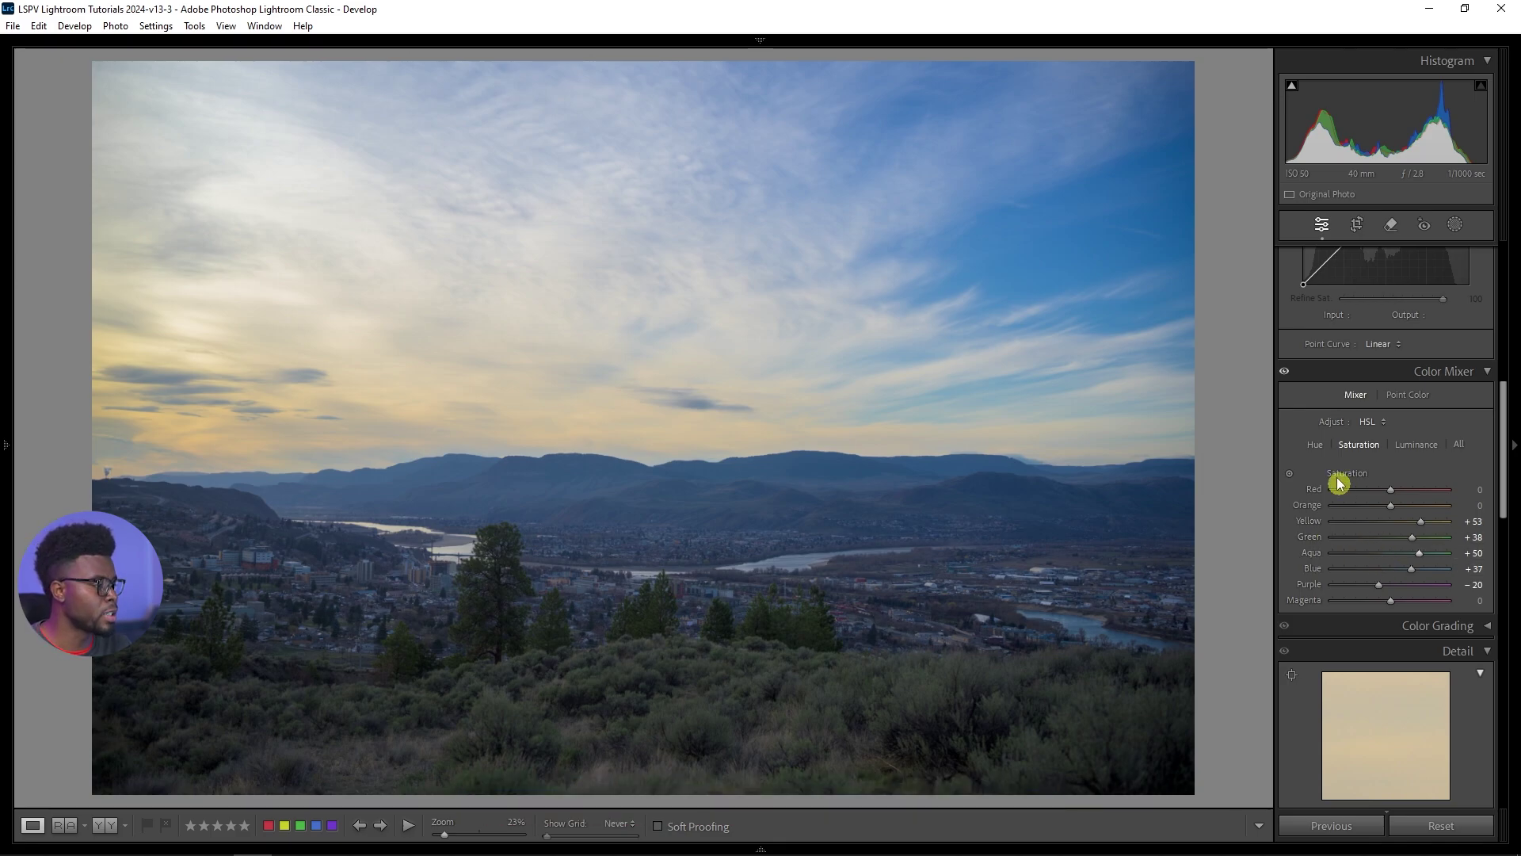
- Set the Blue hue to -23 in the Color Mixer and compare the photo before and after
click(1320, 447)
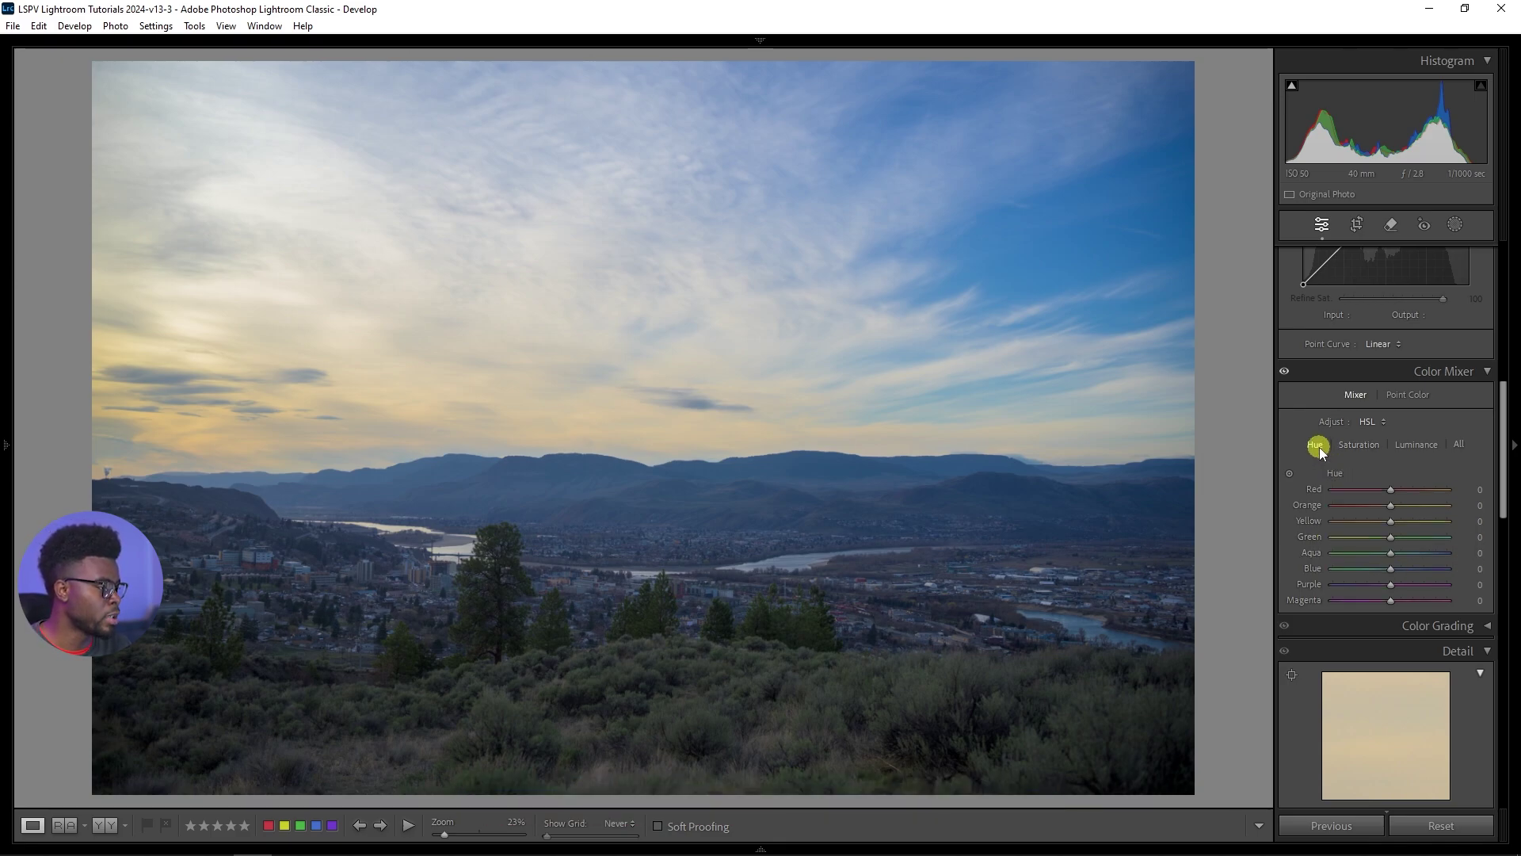
click(1356, 444)
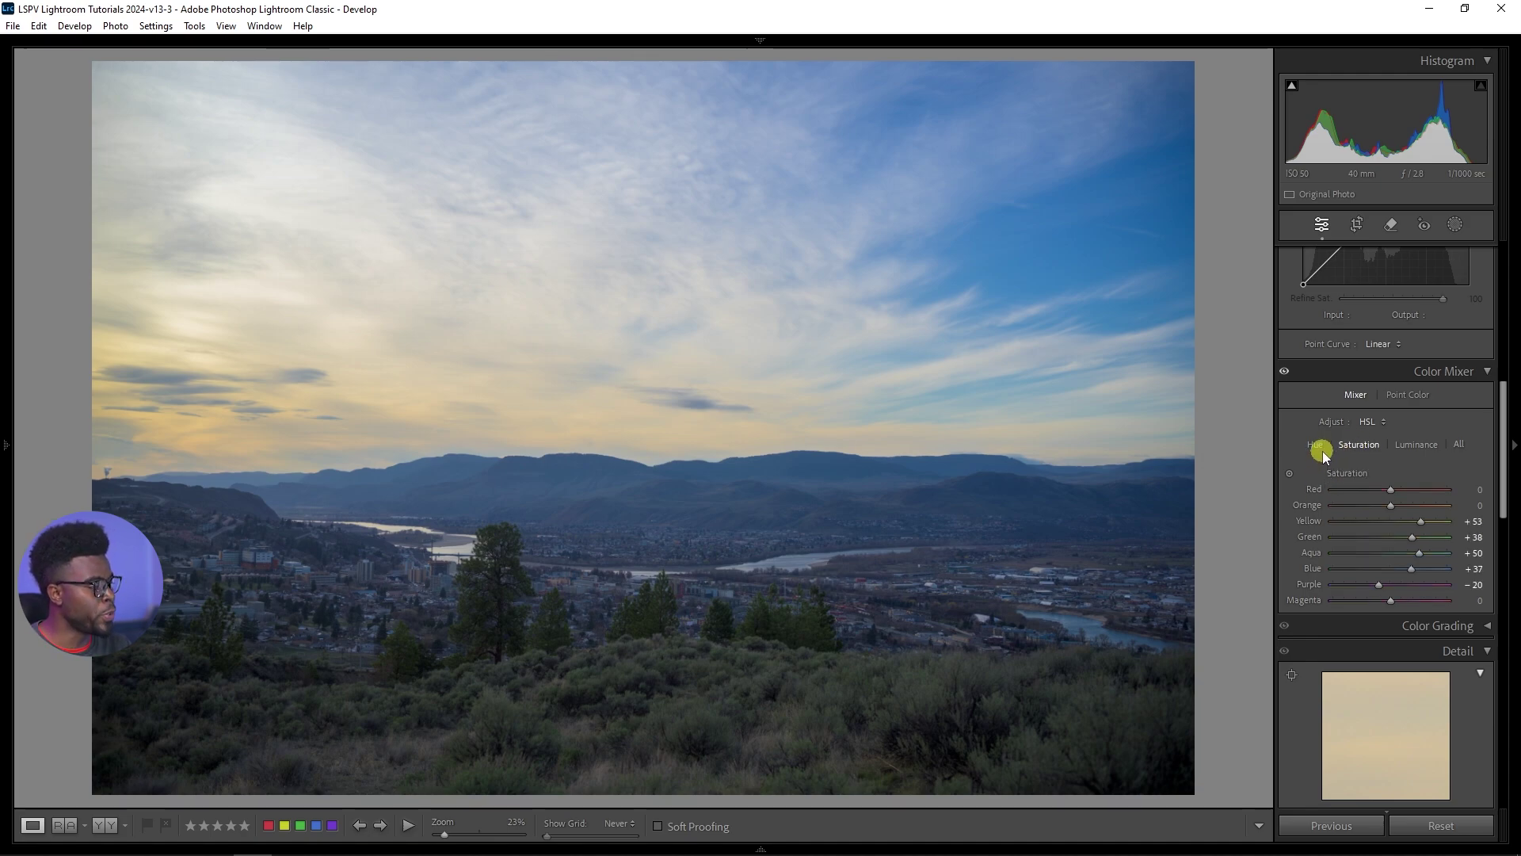
click(1318, 447)
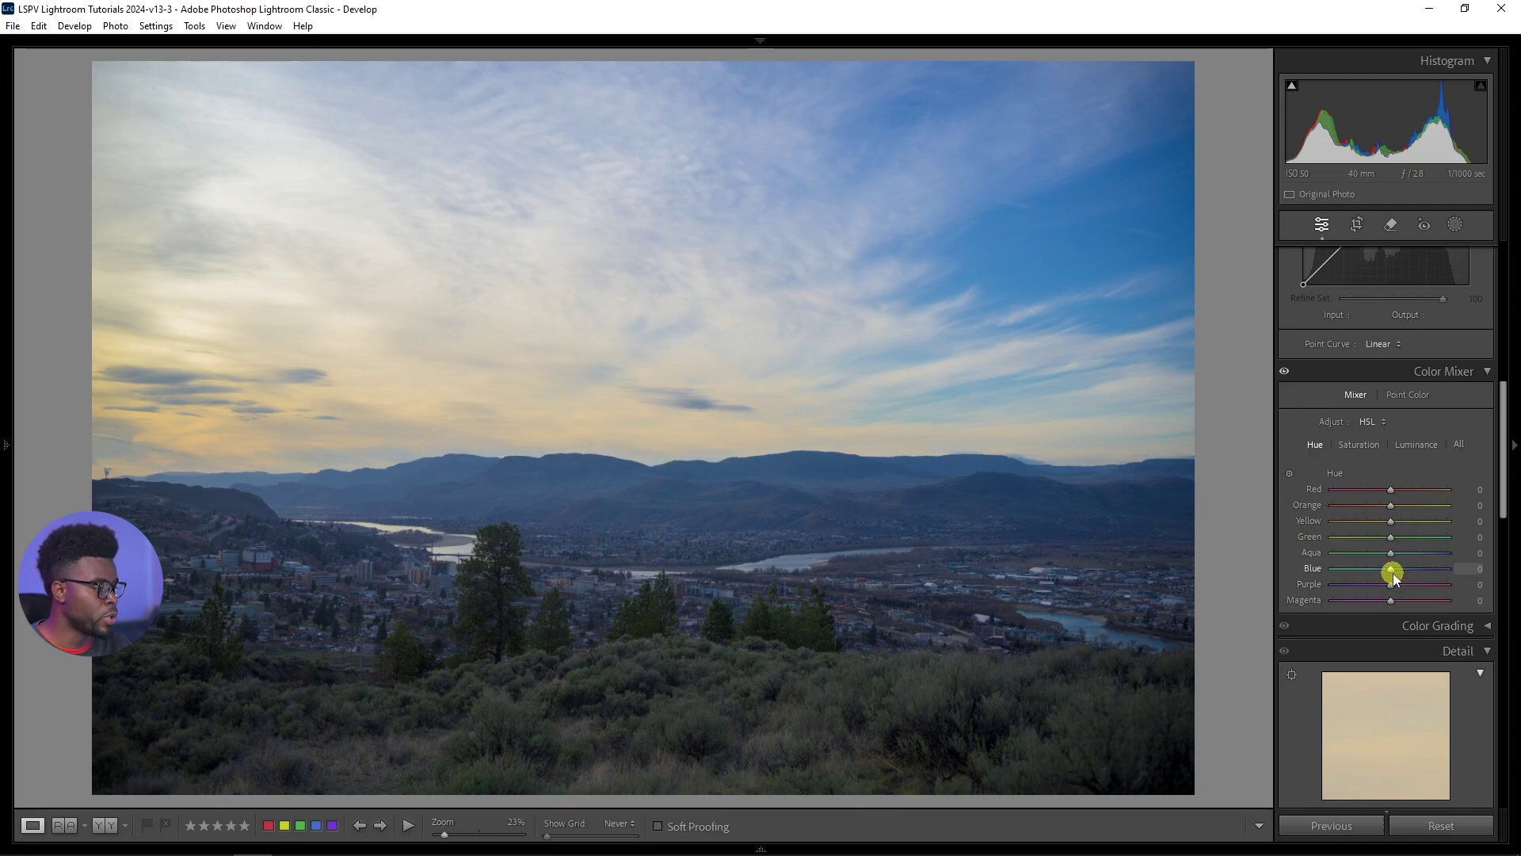
drag(1391, 569, 1409, 572)
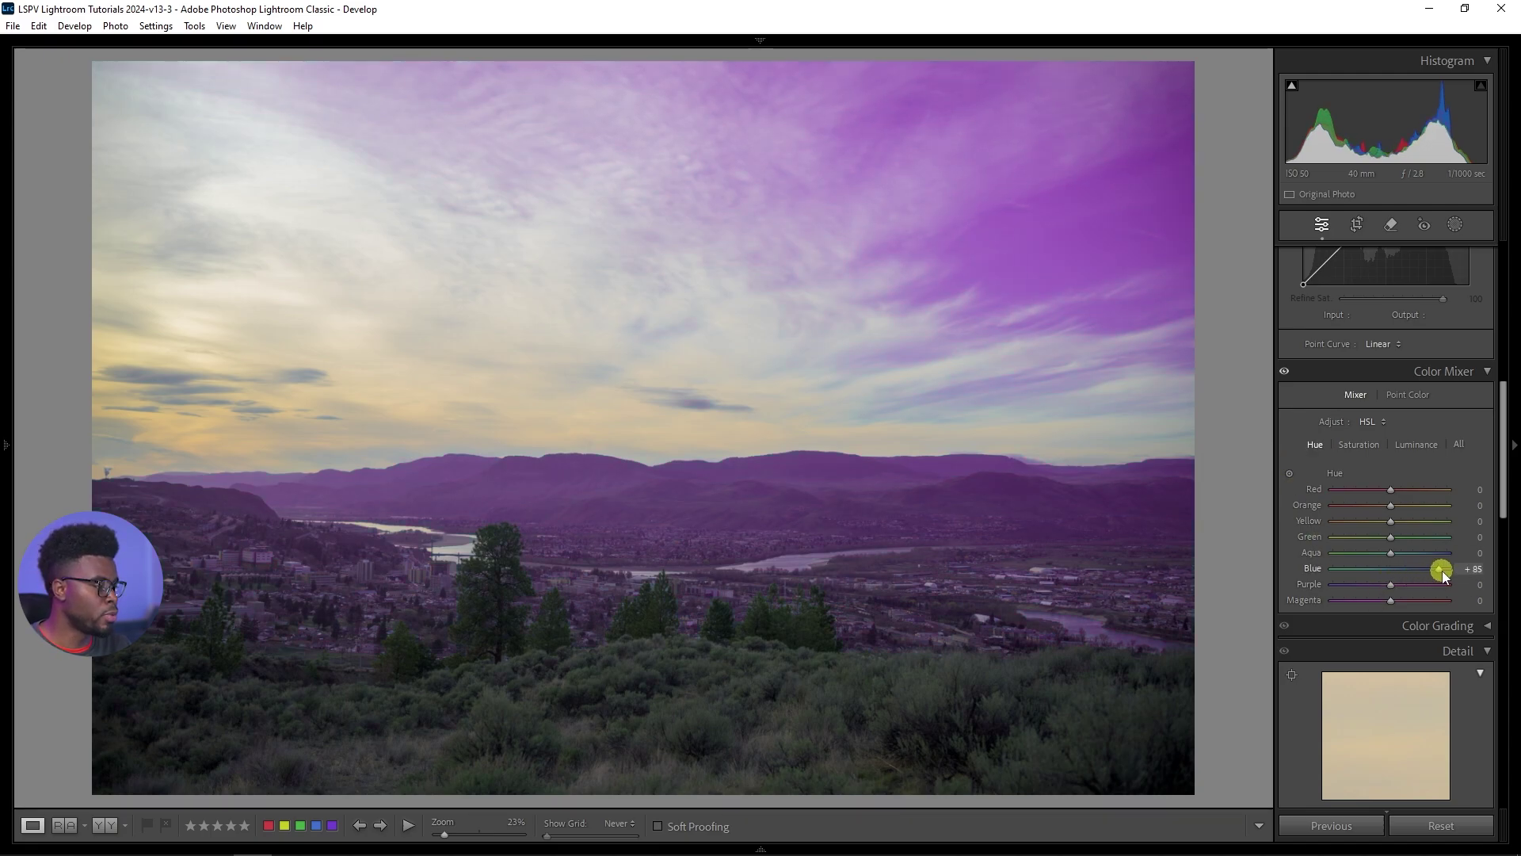
drag(1427, 571, 1377, 568)
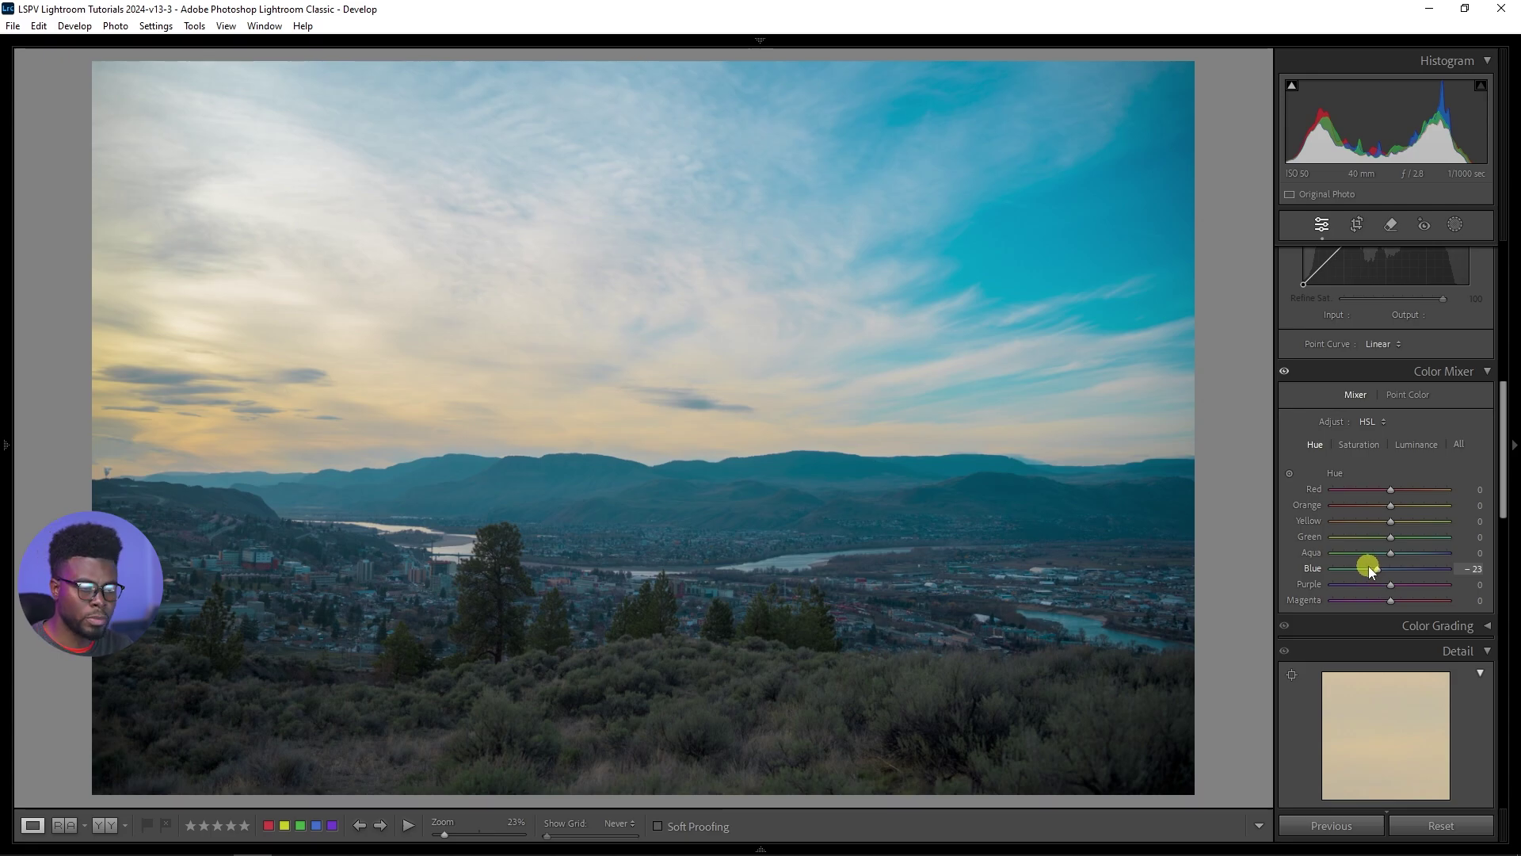
key(y)
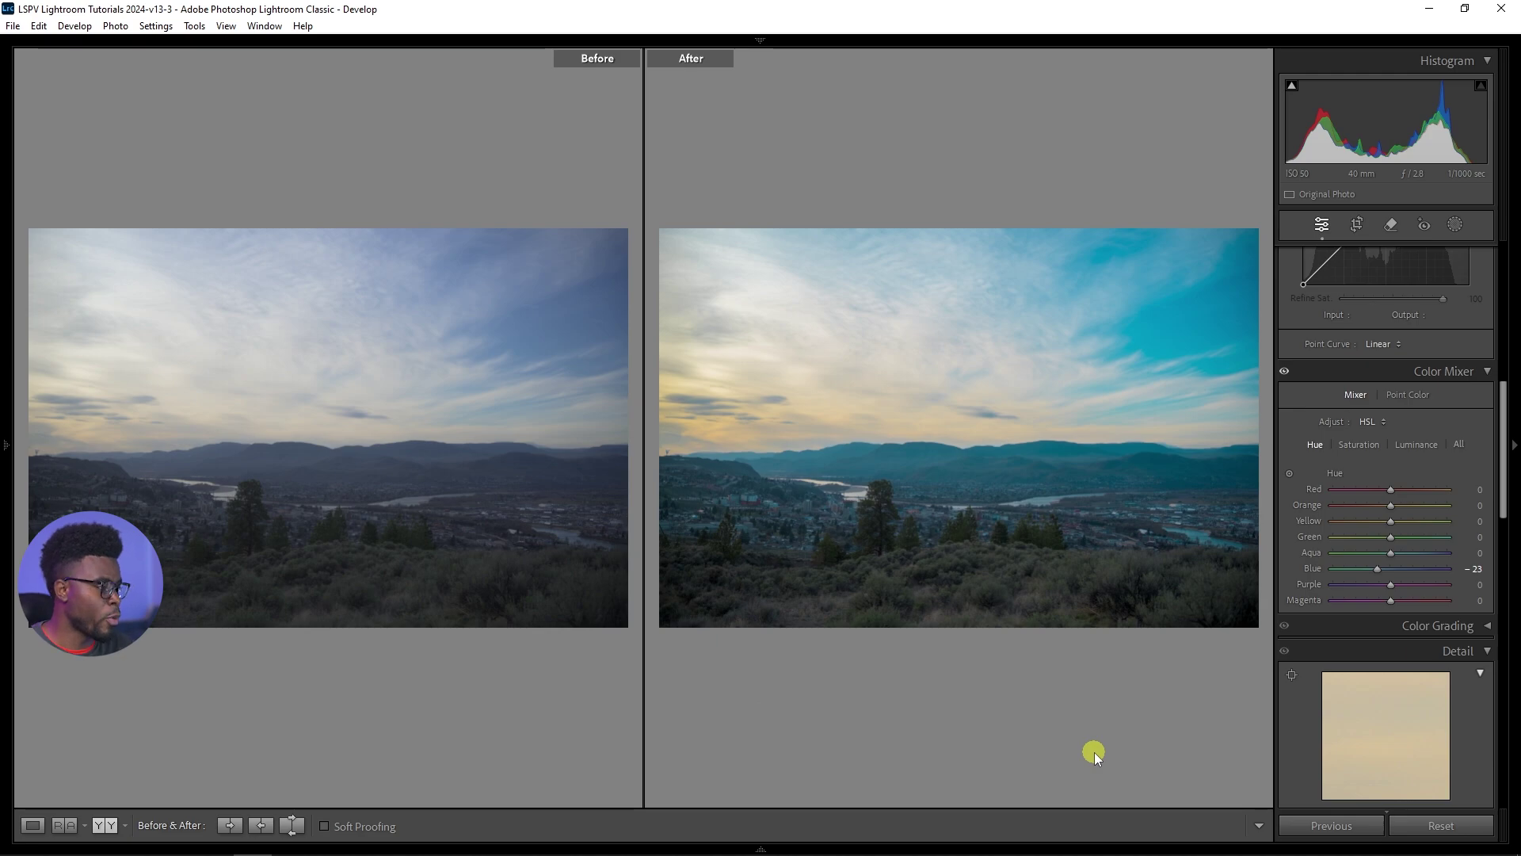
key(y)
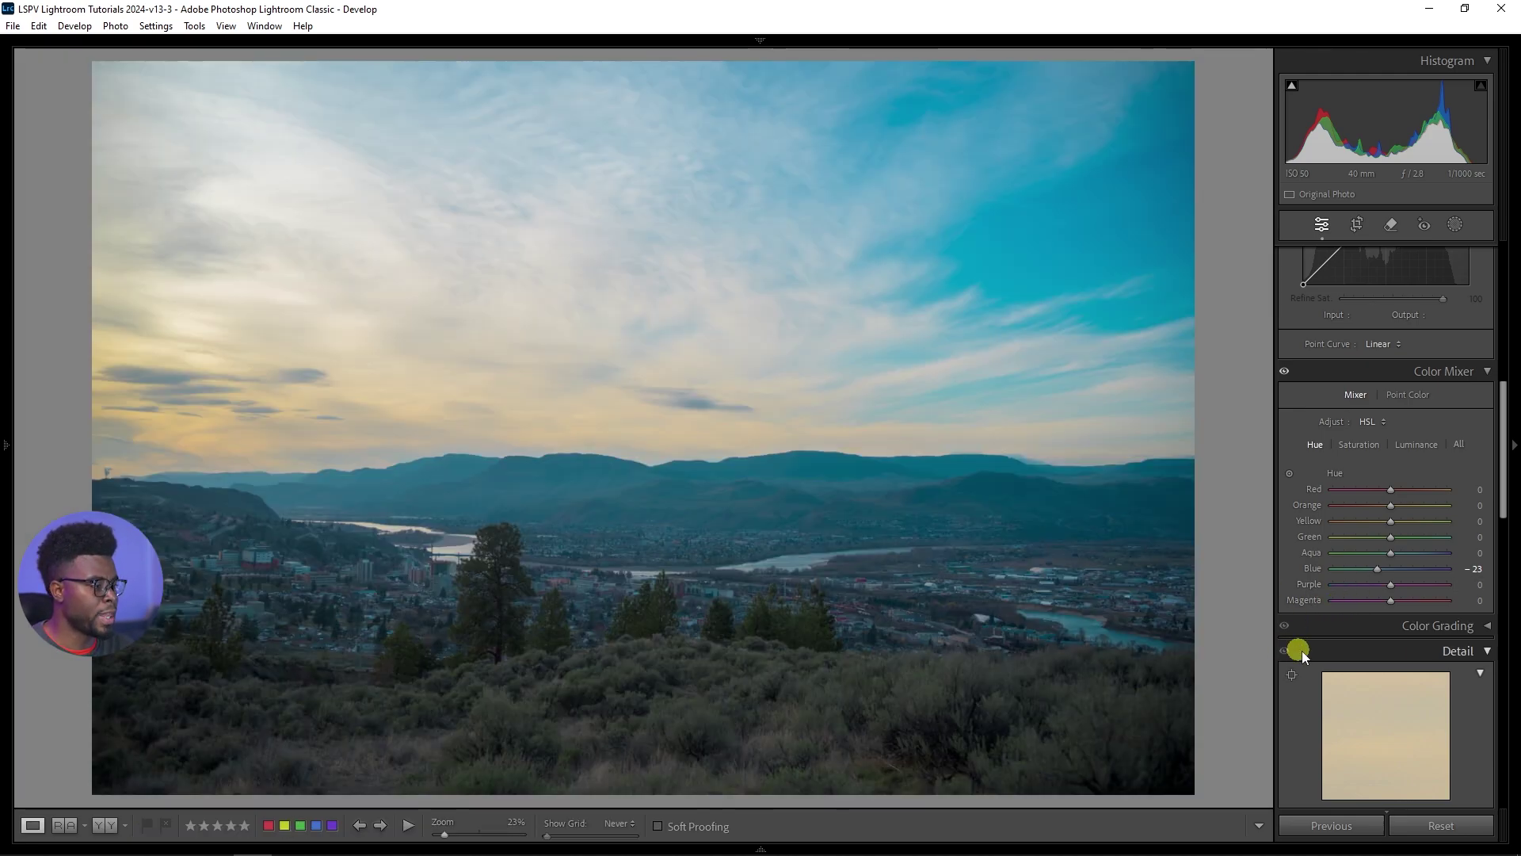
- Set the Basic adjustments to Exposure +0.69, Contrast +48, Highlights -100, Blacks -29, Clarity +12 and Dehaze +10
scroll(1303, 651, up, 6)
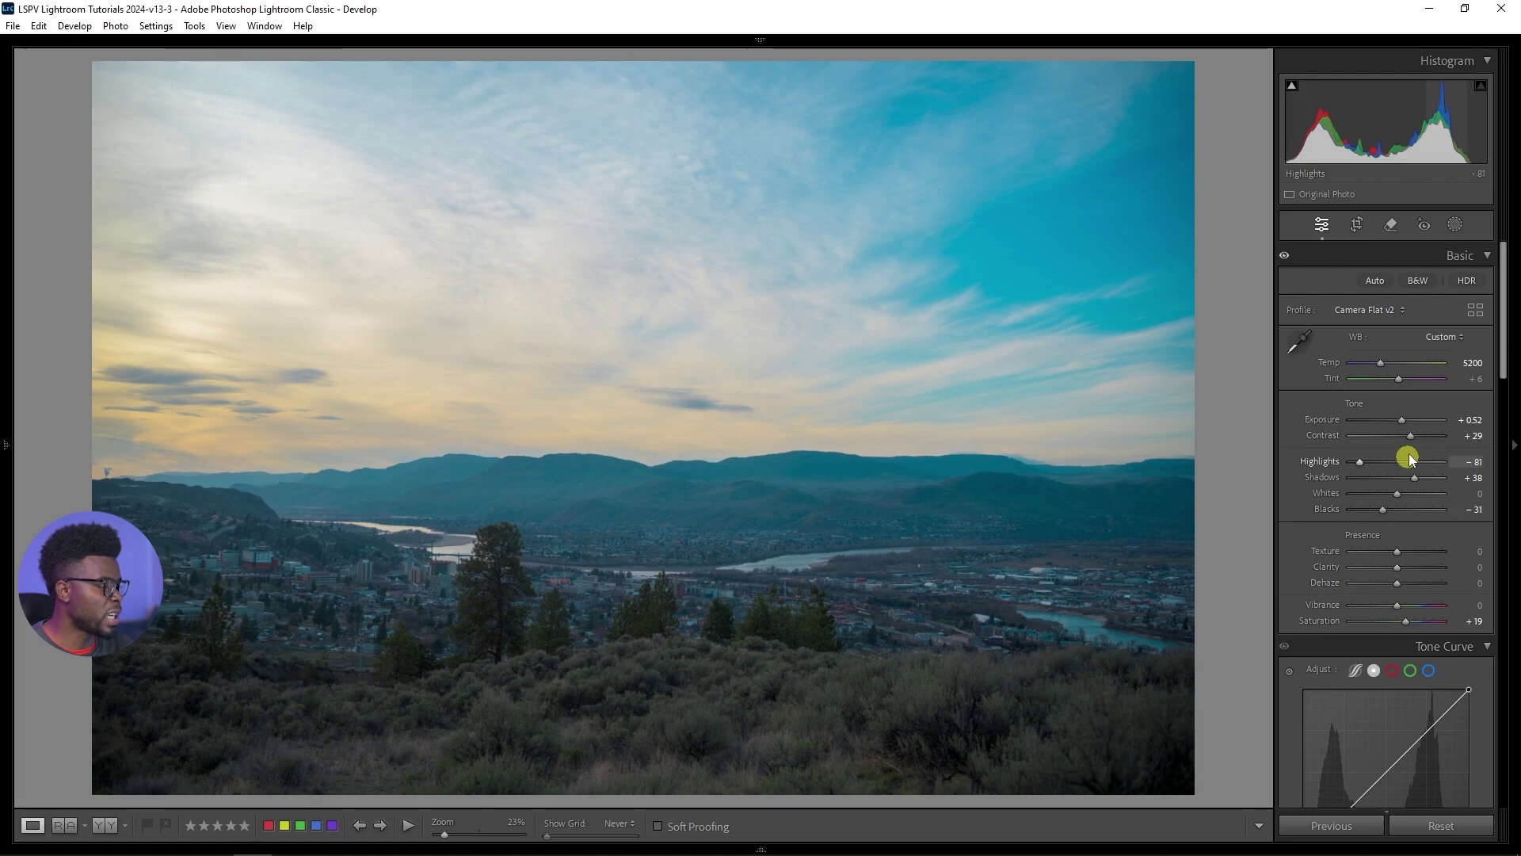
drag(1414, 436, 1419, 439)
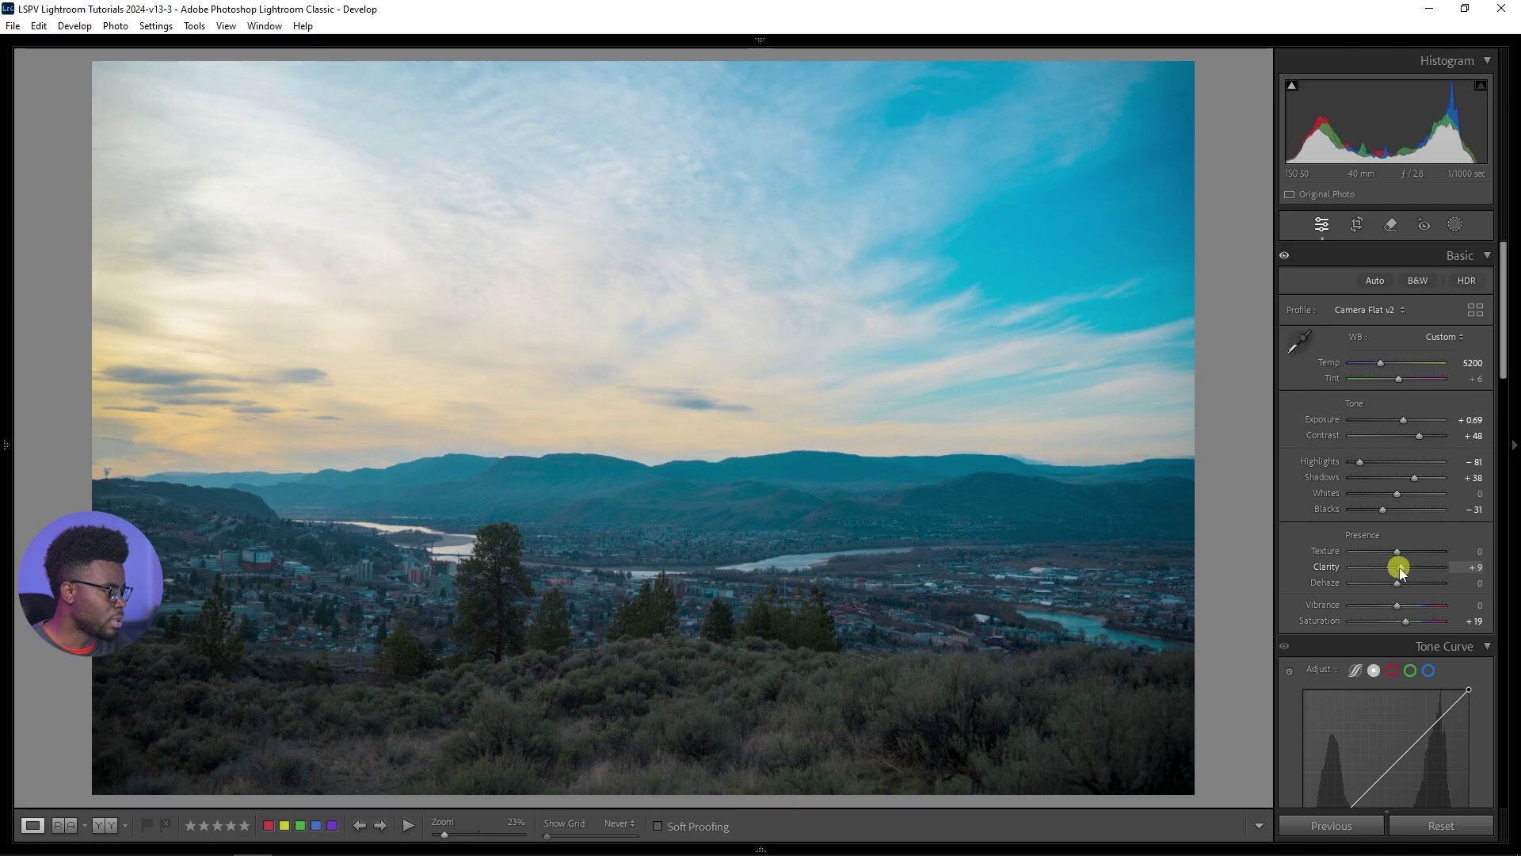
drag(1396, 584, 1404, 593)
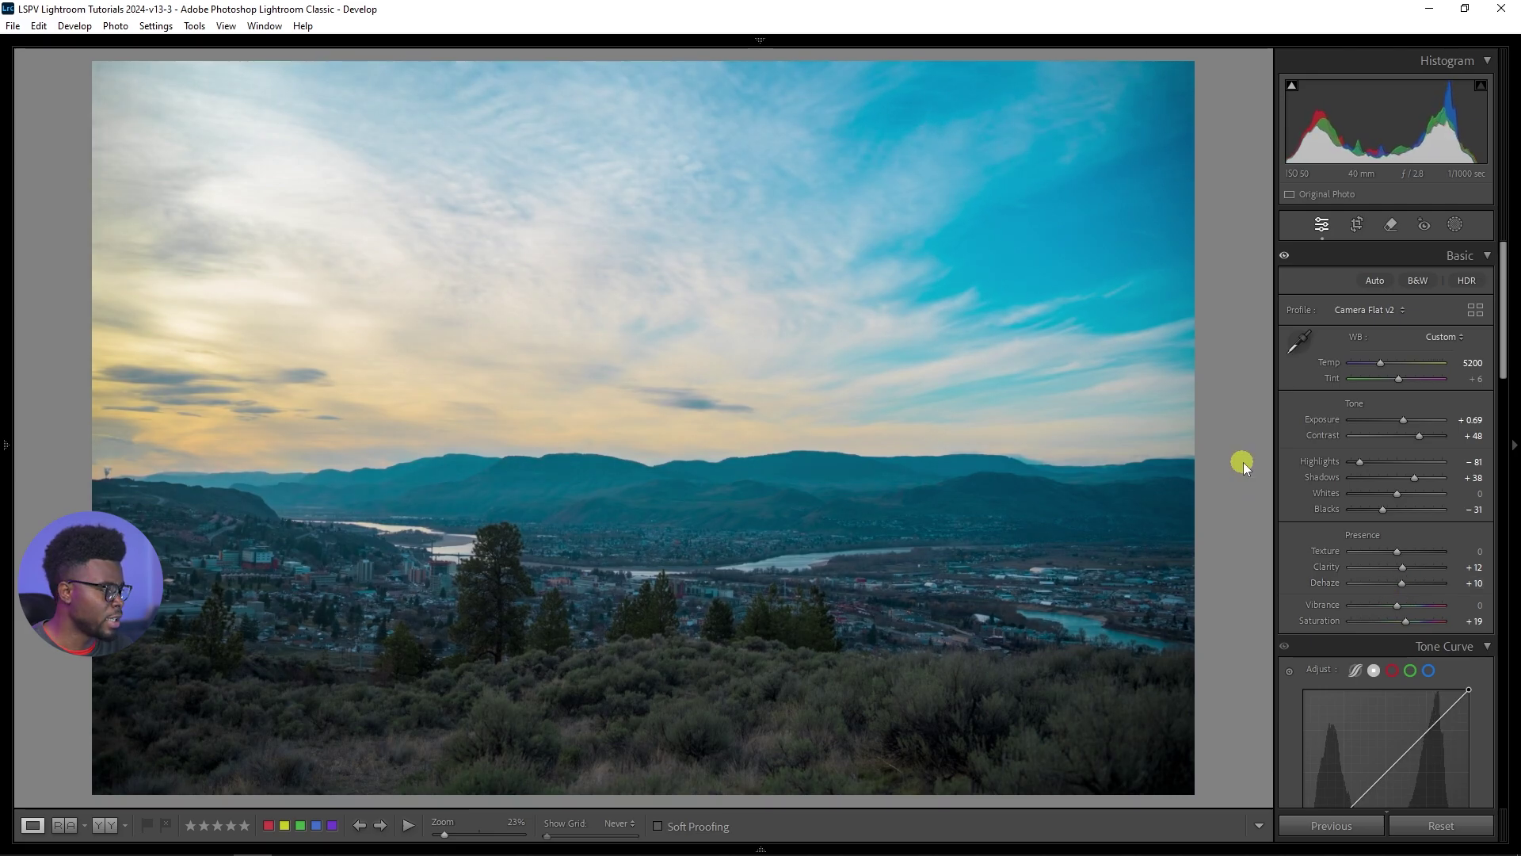
drag(1387, 511, 1321, 460)
click(1360, 463)
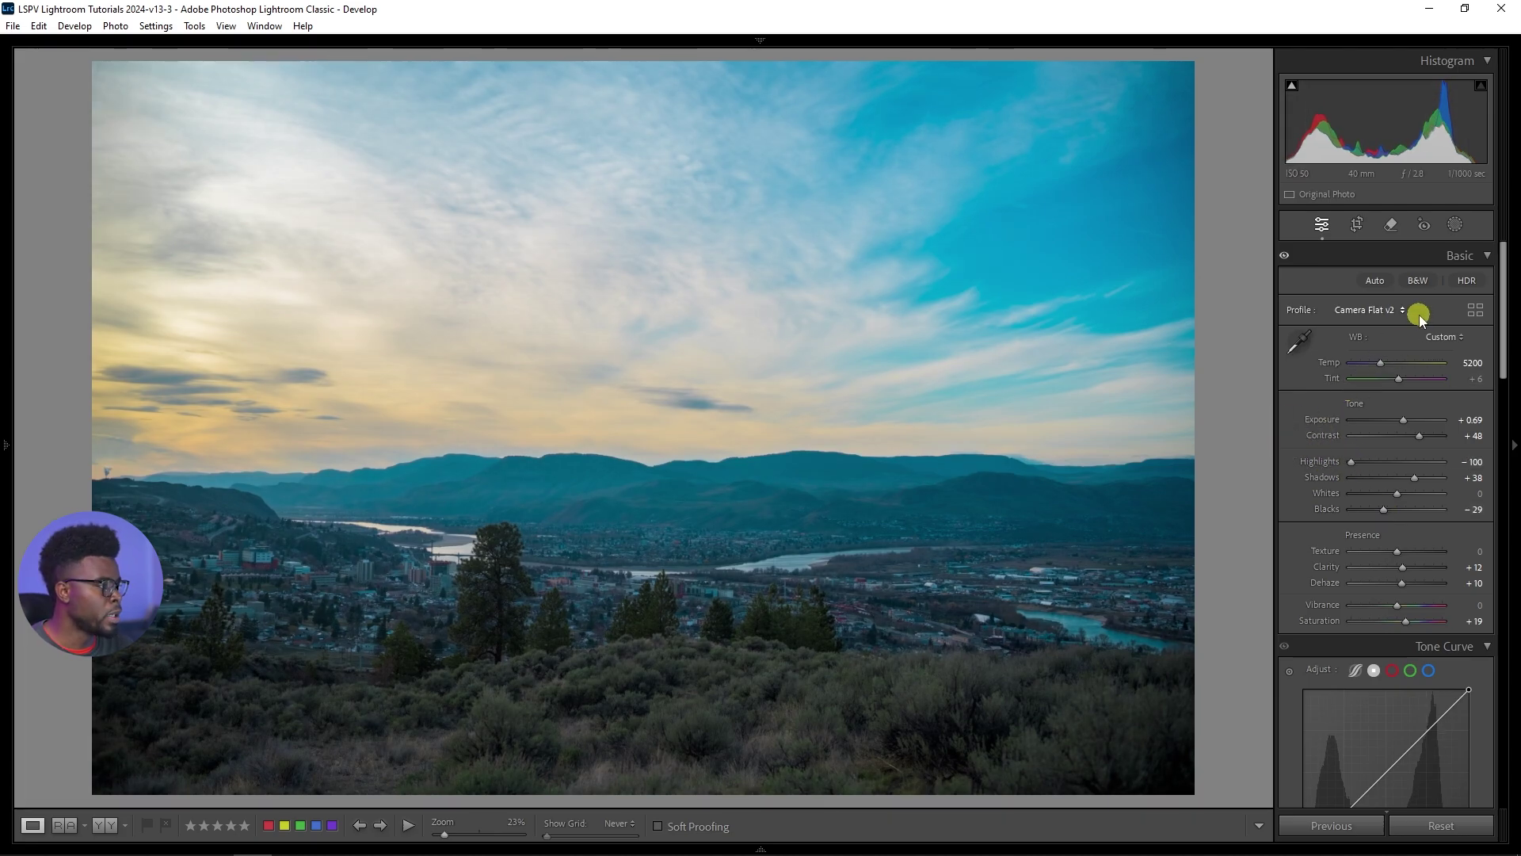
- Add a Sky mask and set its Highlights to -75 and Saturation to 32
click(1458, 227)
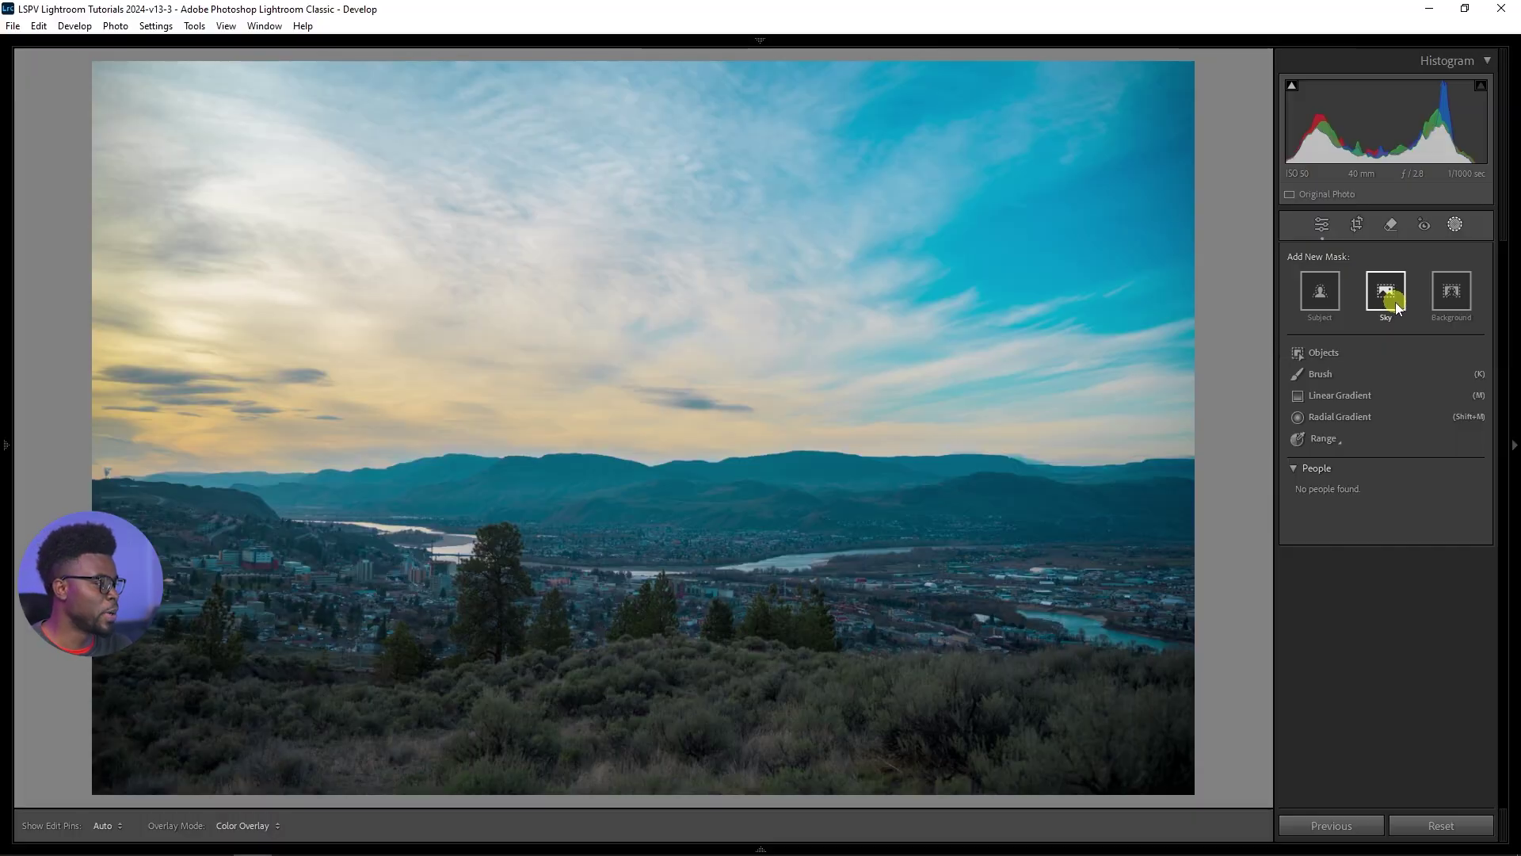
click(1387, 295)
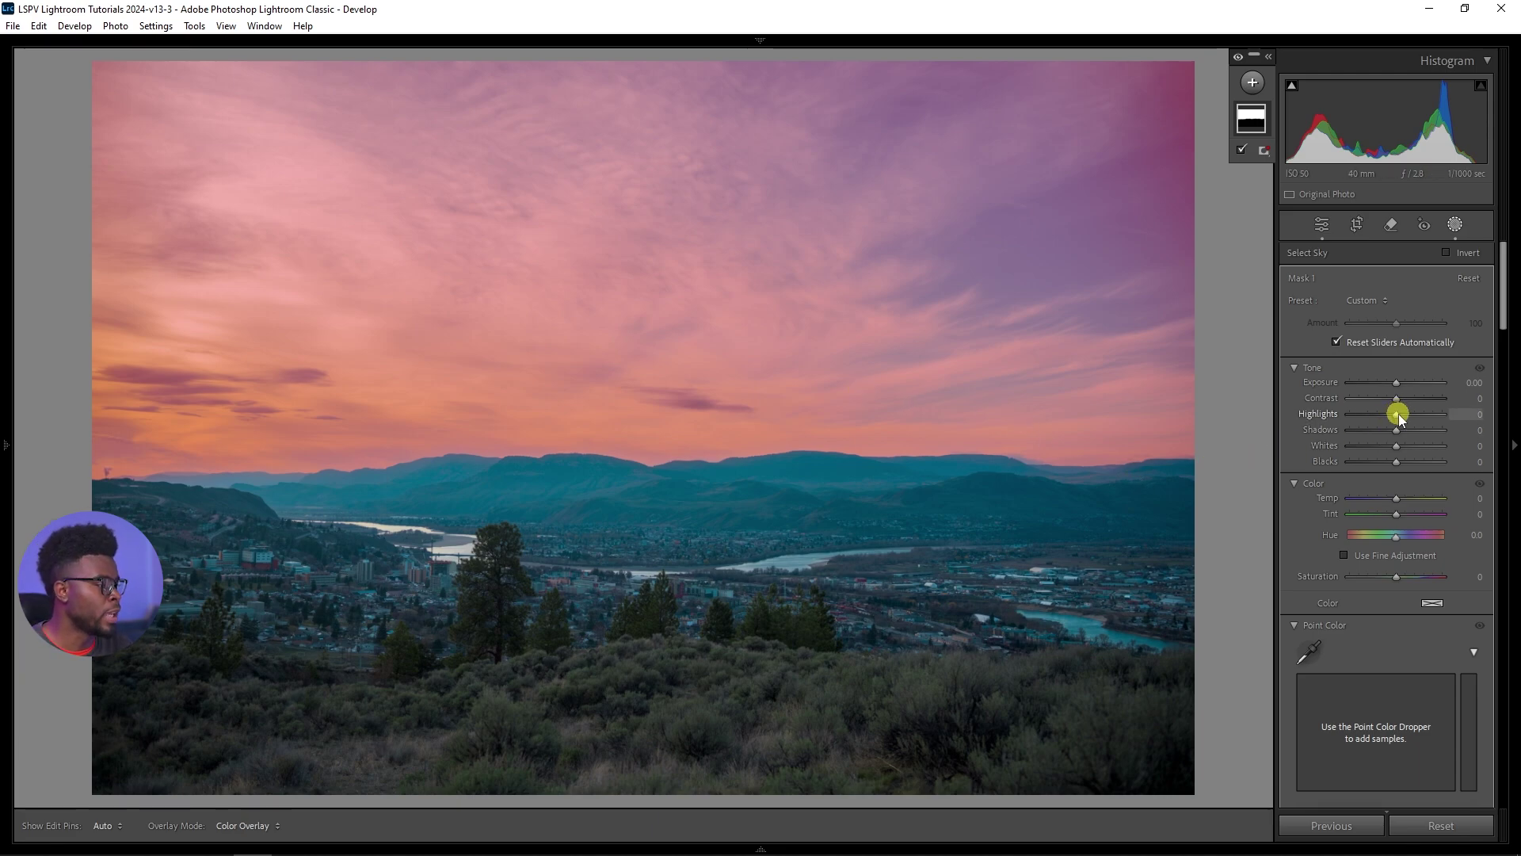
drag(1399, 419, 1366, 420)
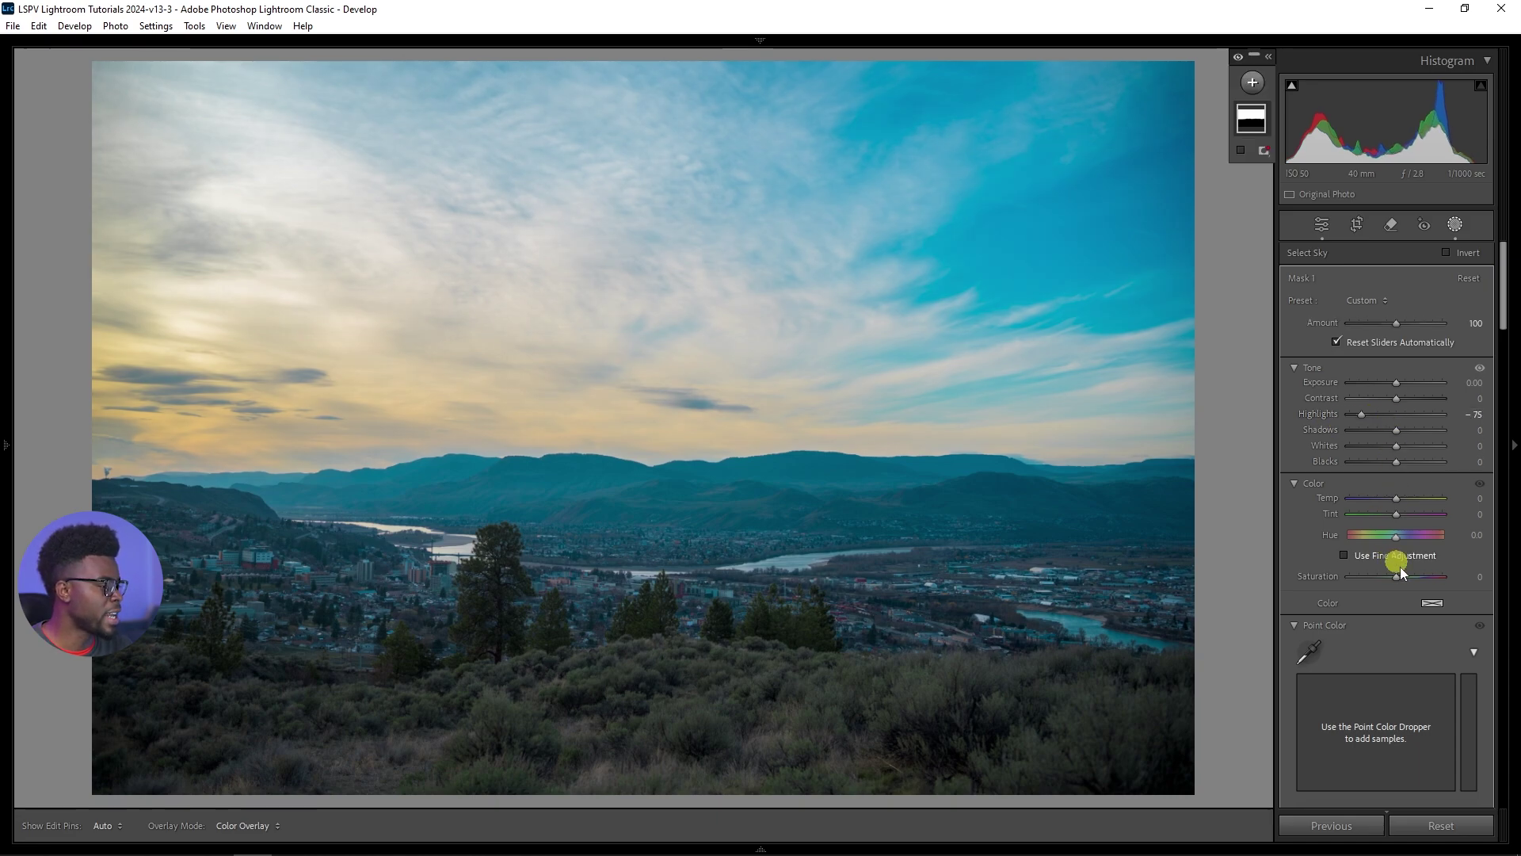
drag(1399, 582, 1412, 582)
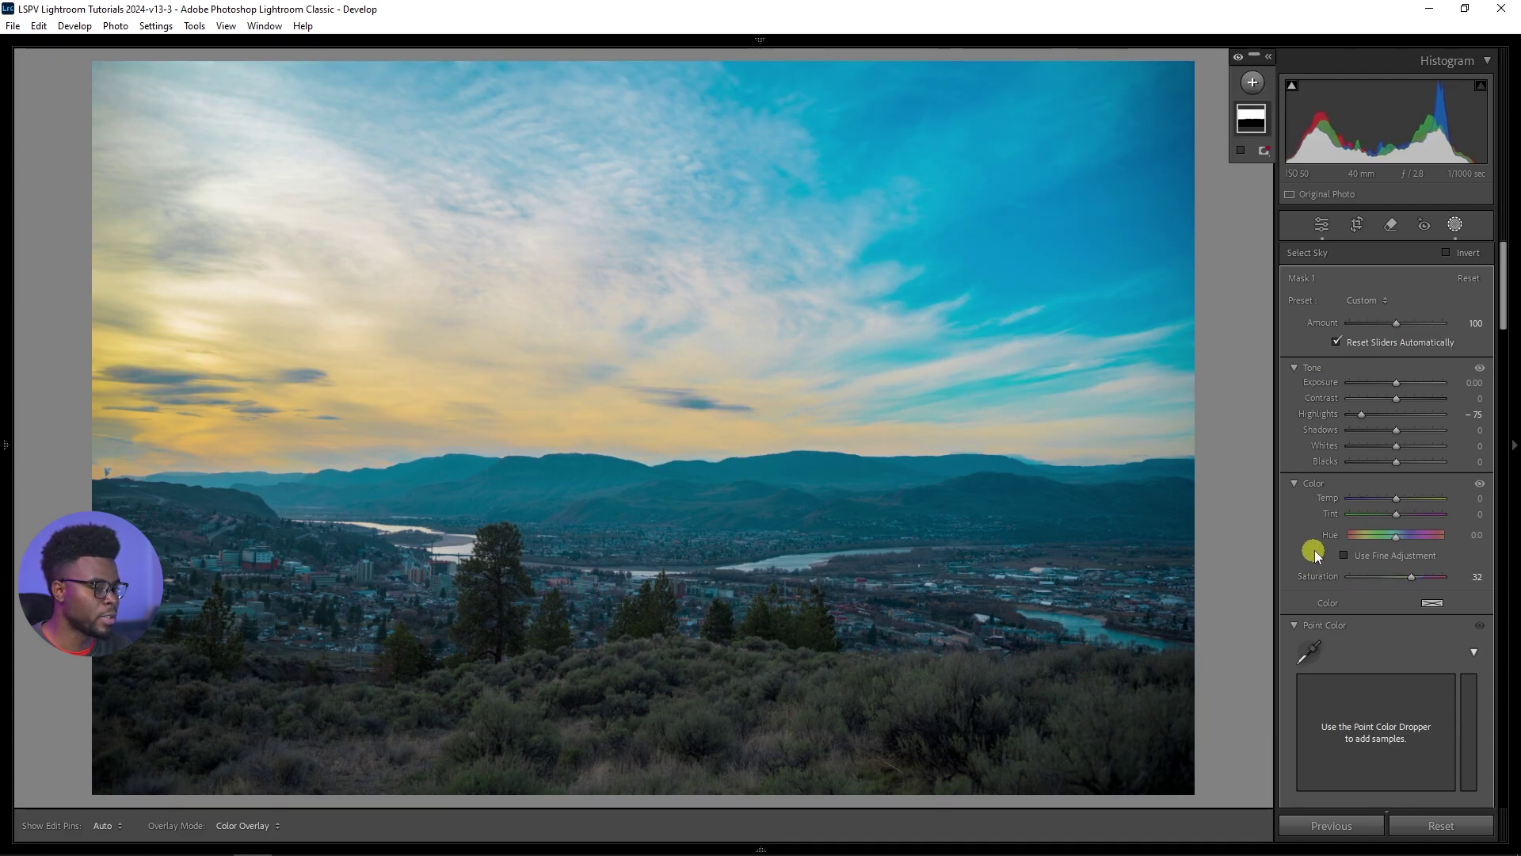
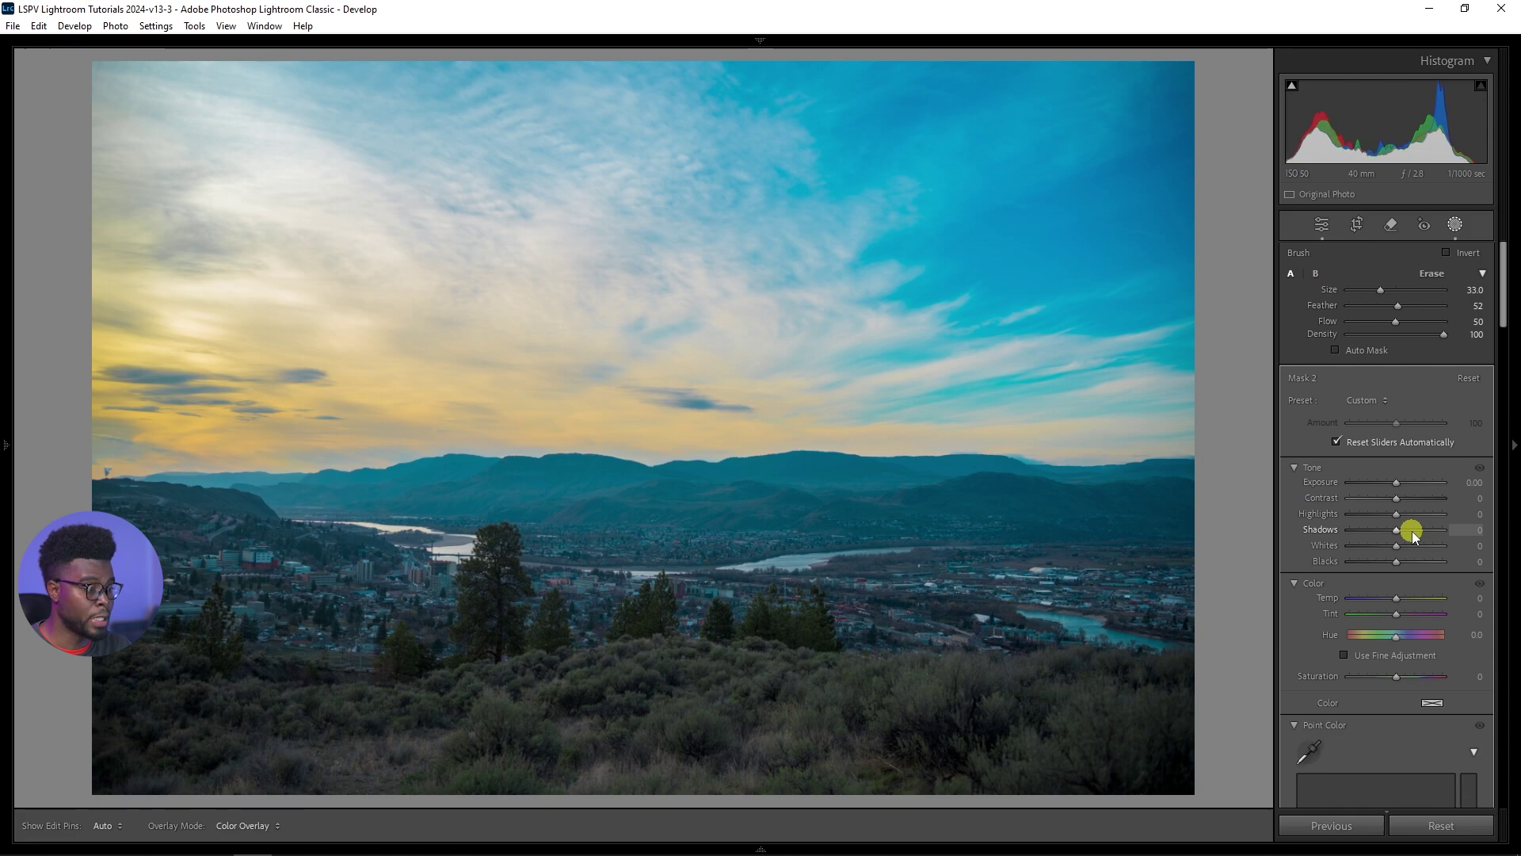
- Set Shadows to 44, Saturation to 22 and Temp to 5 for the brush mask over the land
mouse_move(1411, 531)
mouse_down()
mouse_move(1400, 531)
mouse_move(1420, 532)
mouse_up()
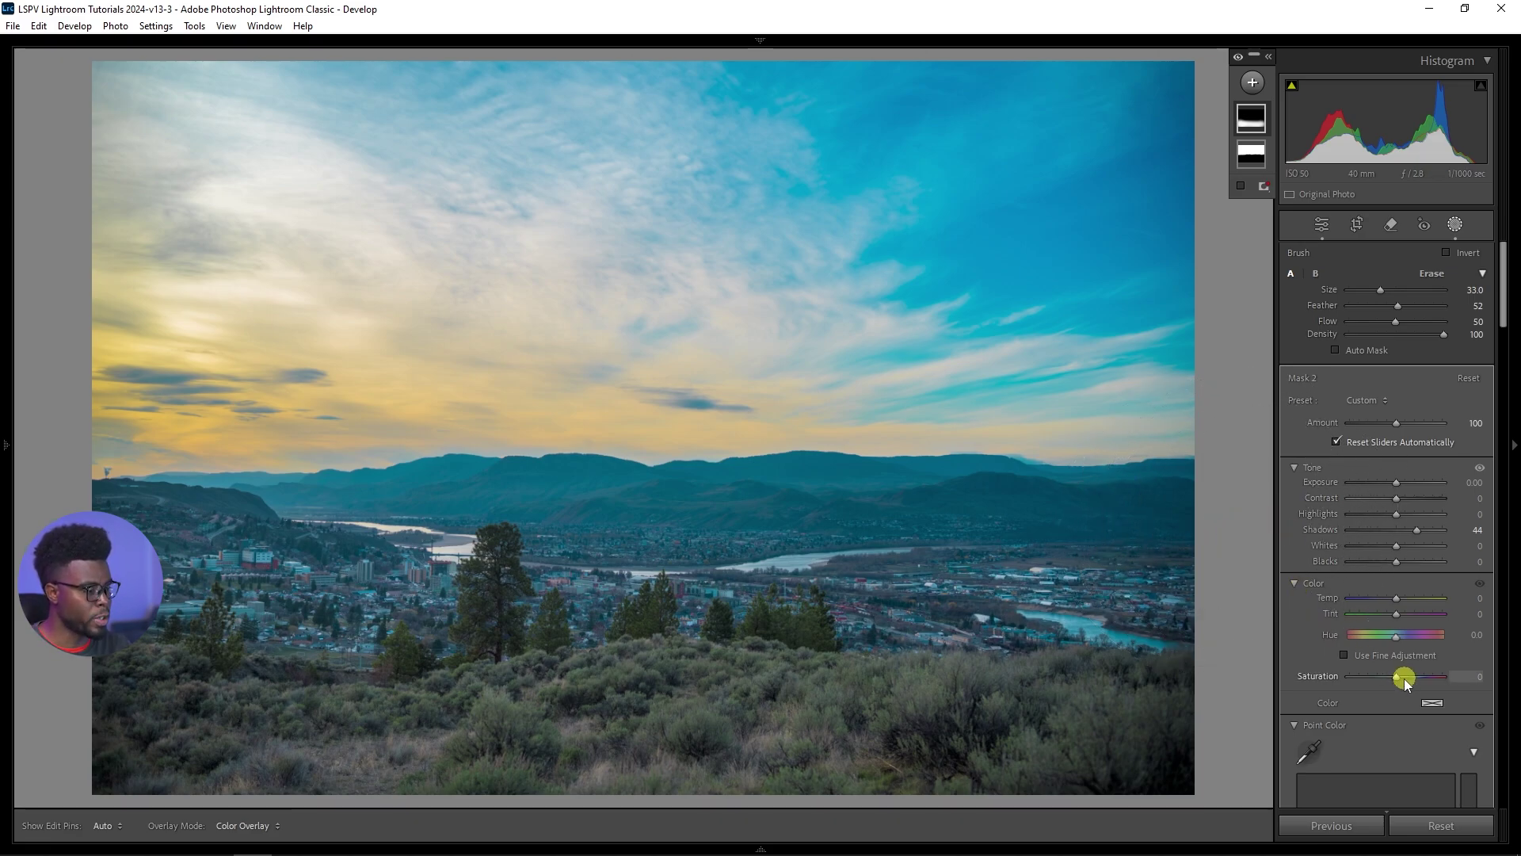
mouse_move(1398, 680)
mouse_down()
mouse_move(1473, 683)
mouse_move(1323, 680)
mouse_move(1411, 680)
mouse_up()
drag(1399, 599, 1399, 601)
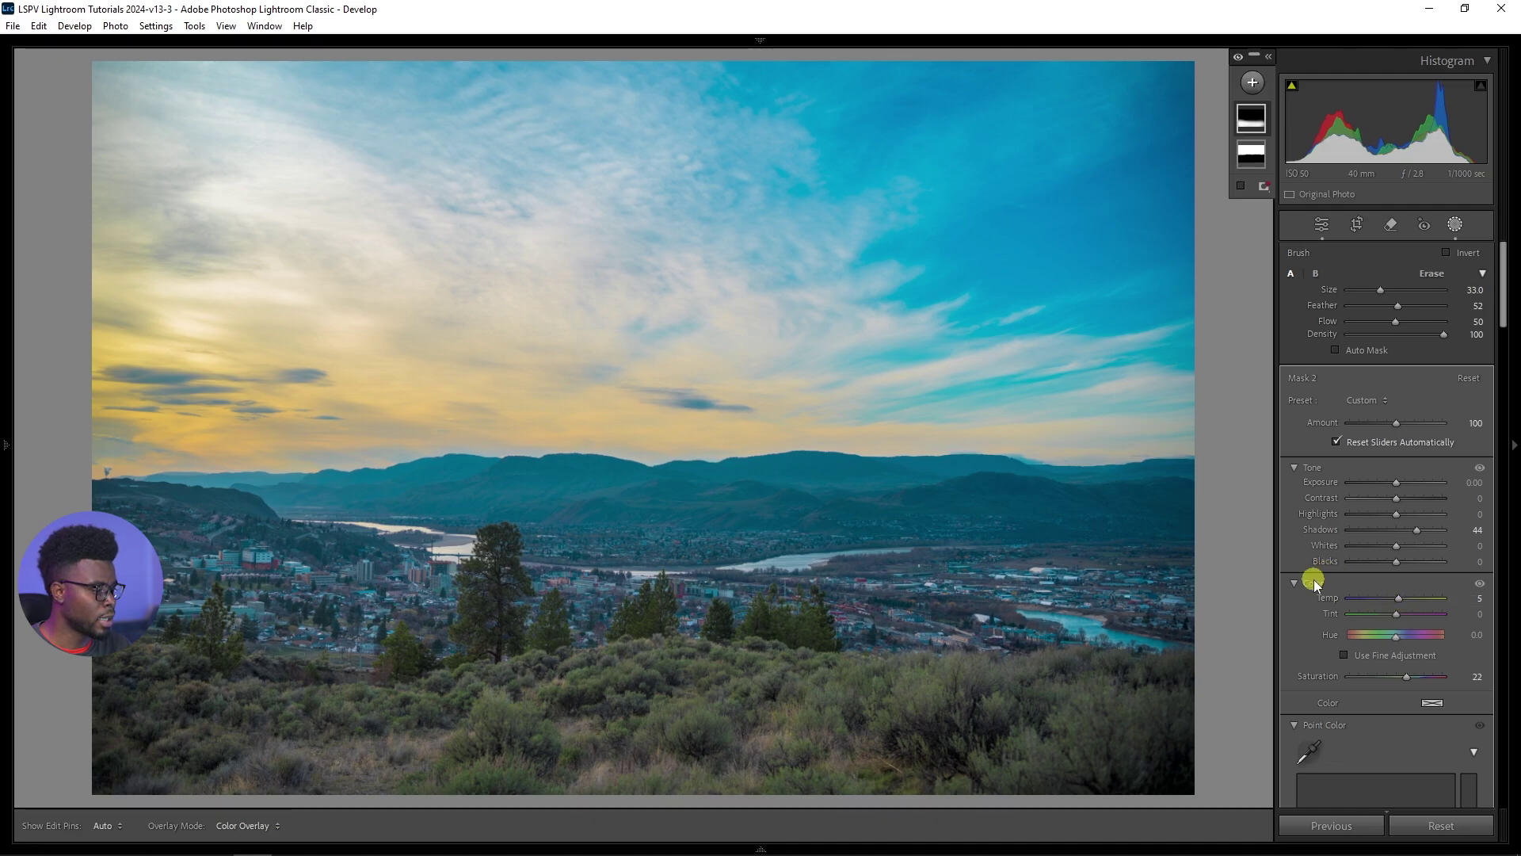
- Adjust the Sharpness of the land's brush mask, trying -100 and raising it again
scroll(1313, 582, down, 10)
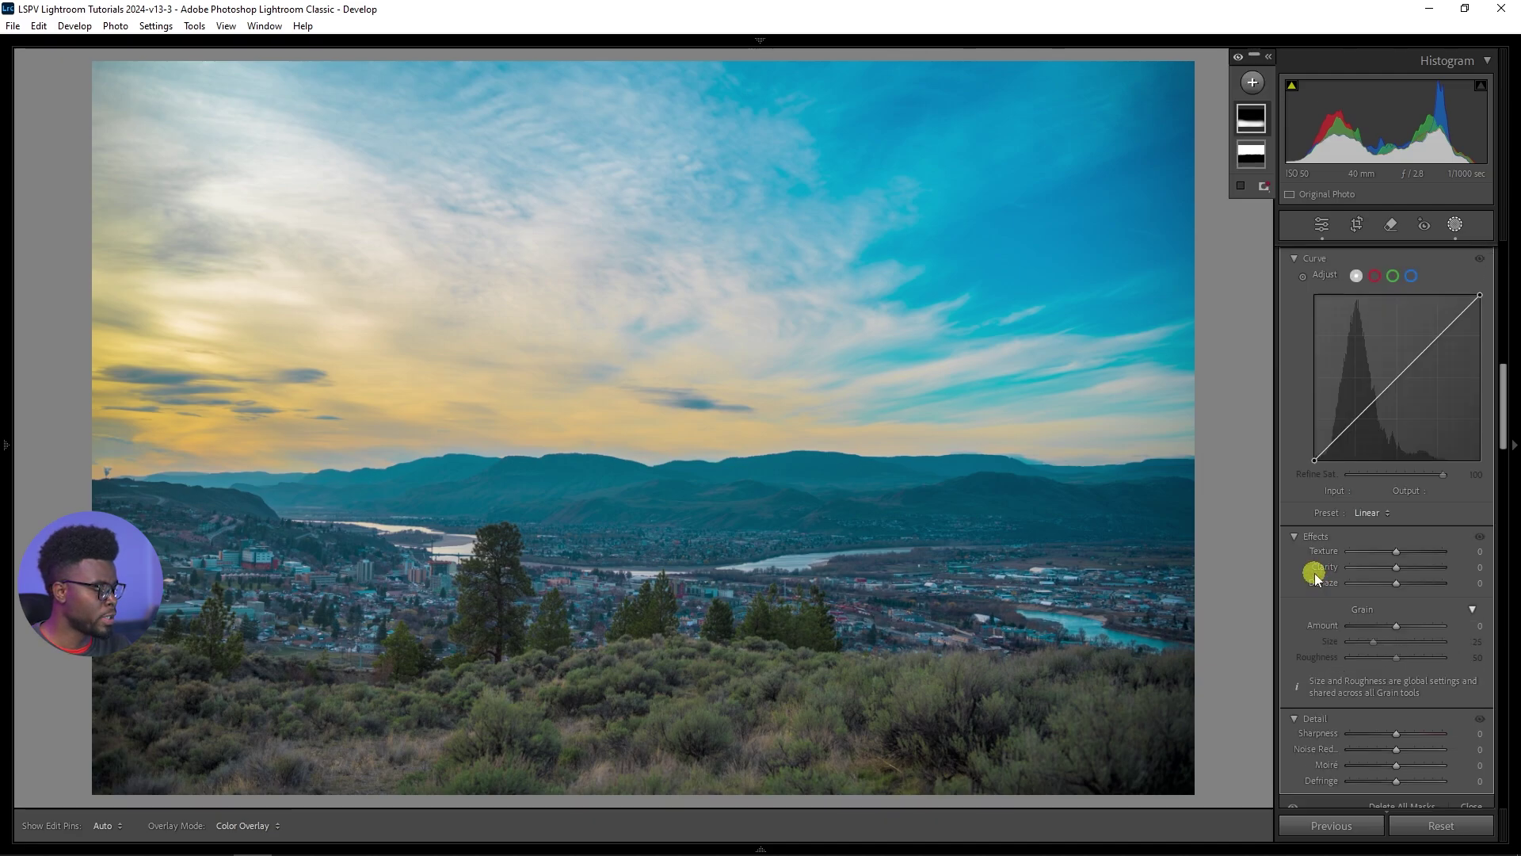
scroll(1314, 570, down, 3)
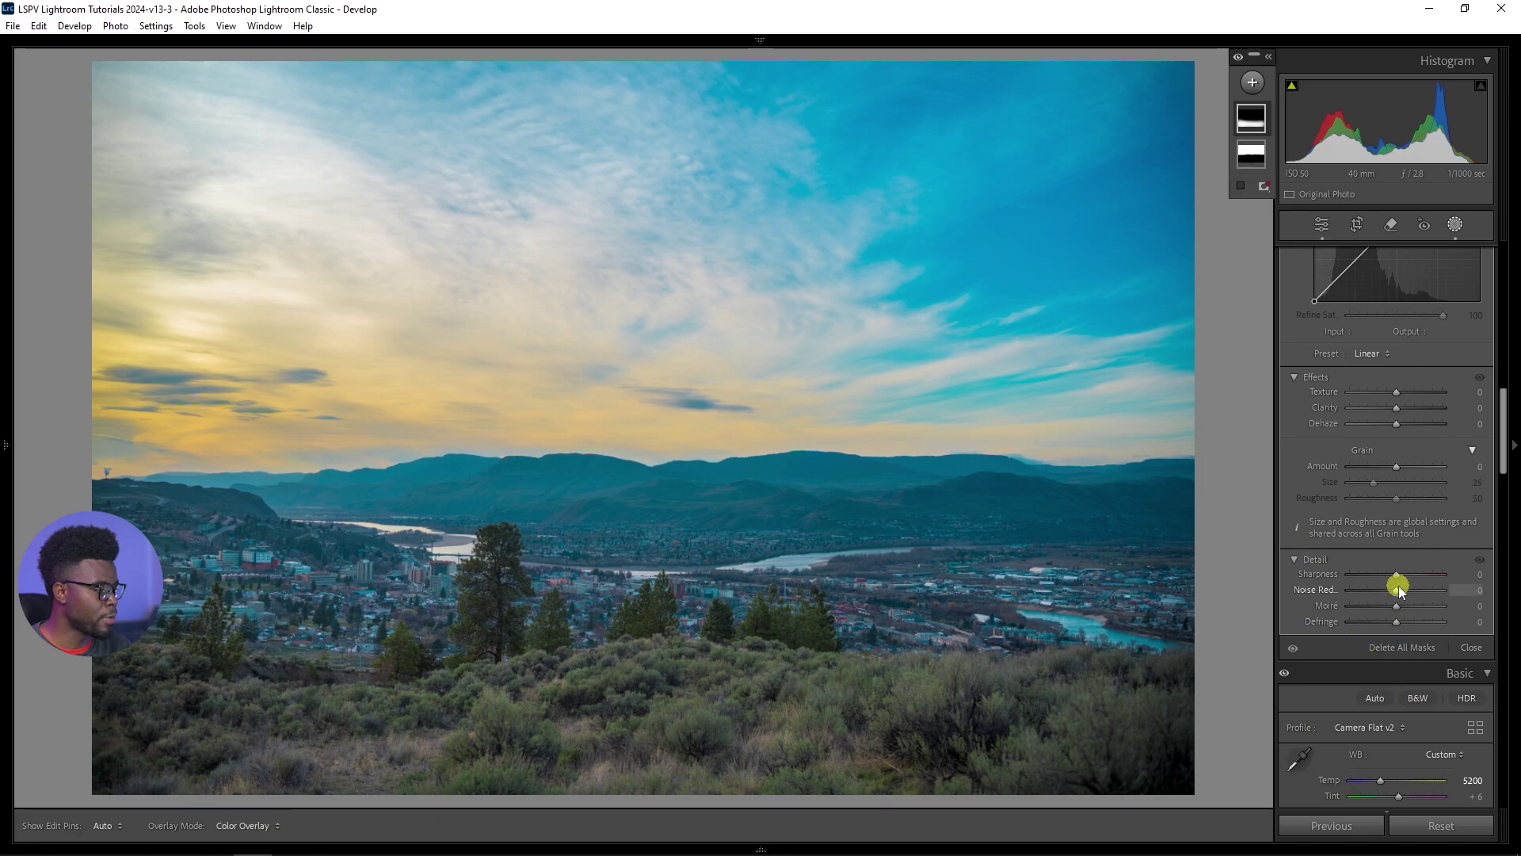
drag(1399, 588, 1491, 590)
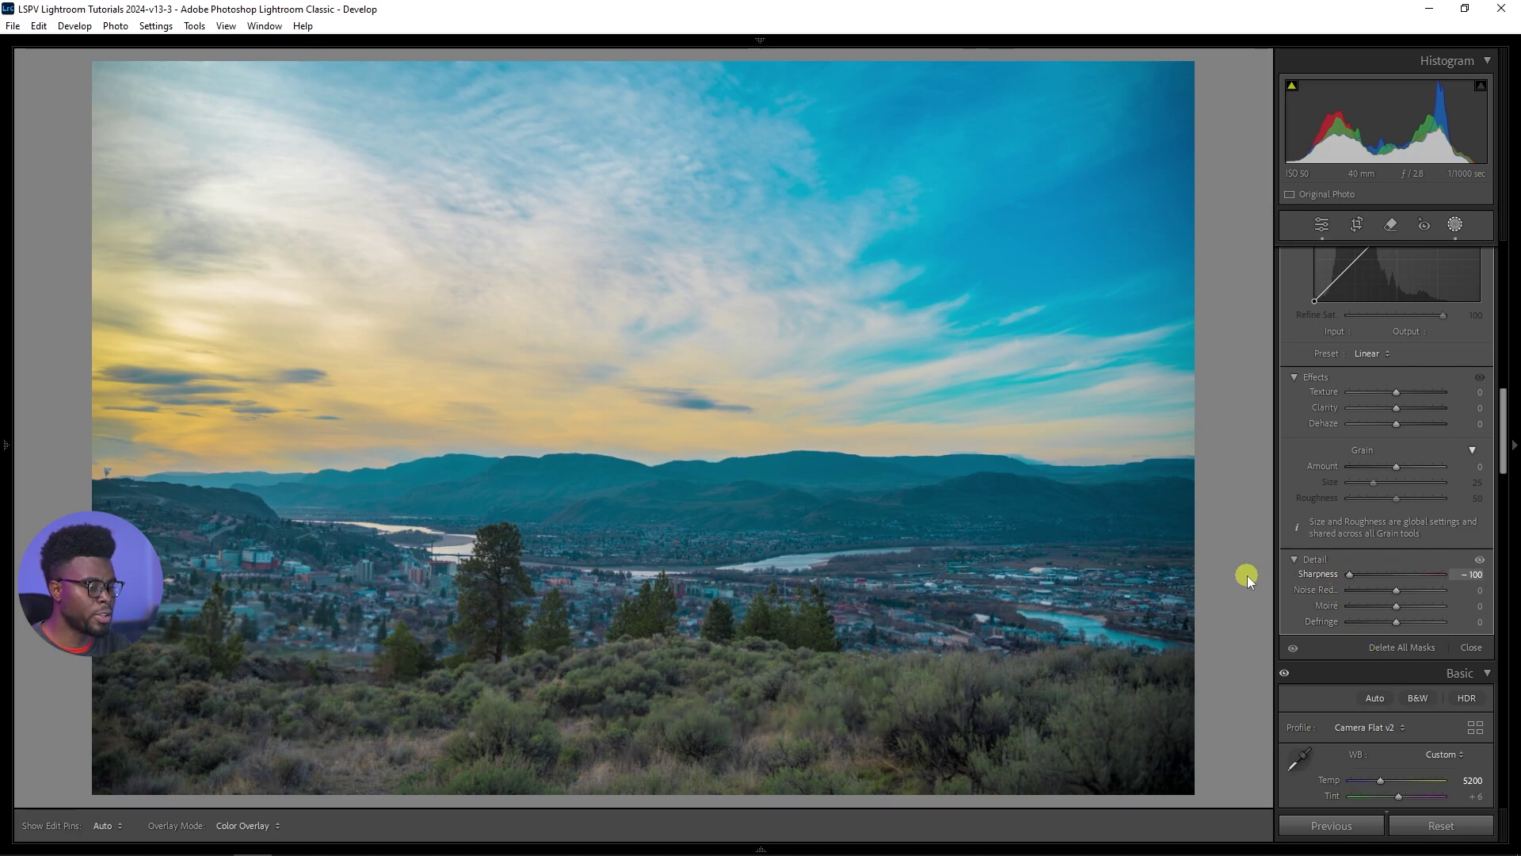
drag(1247, 575, 1414, 583)
scroll(1333, 596, down, 3)
- Leave masking and compare the edited photo with the original
scroll(1333, 596, up, 8)
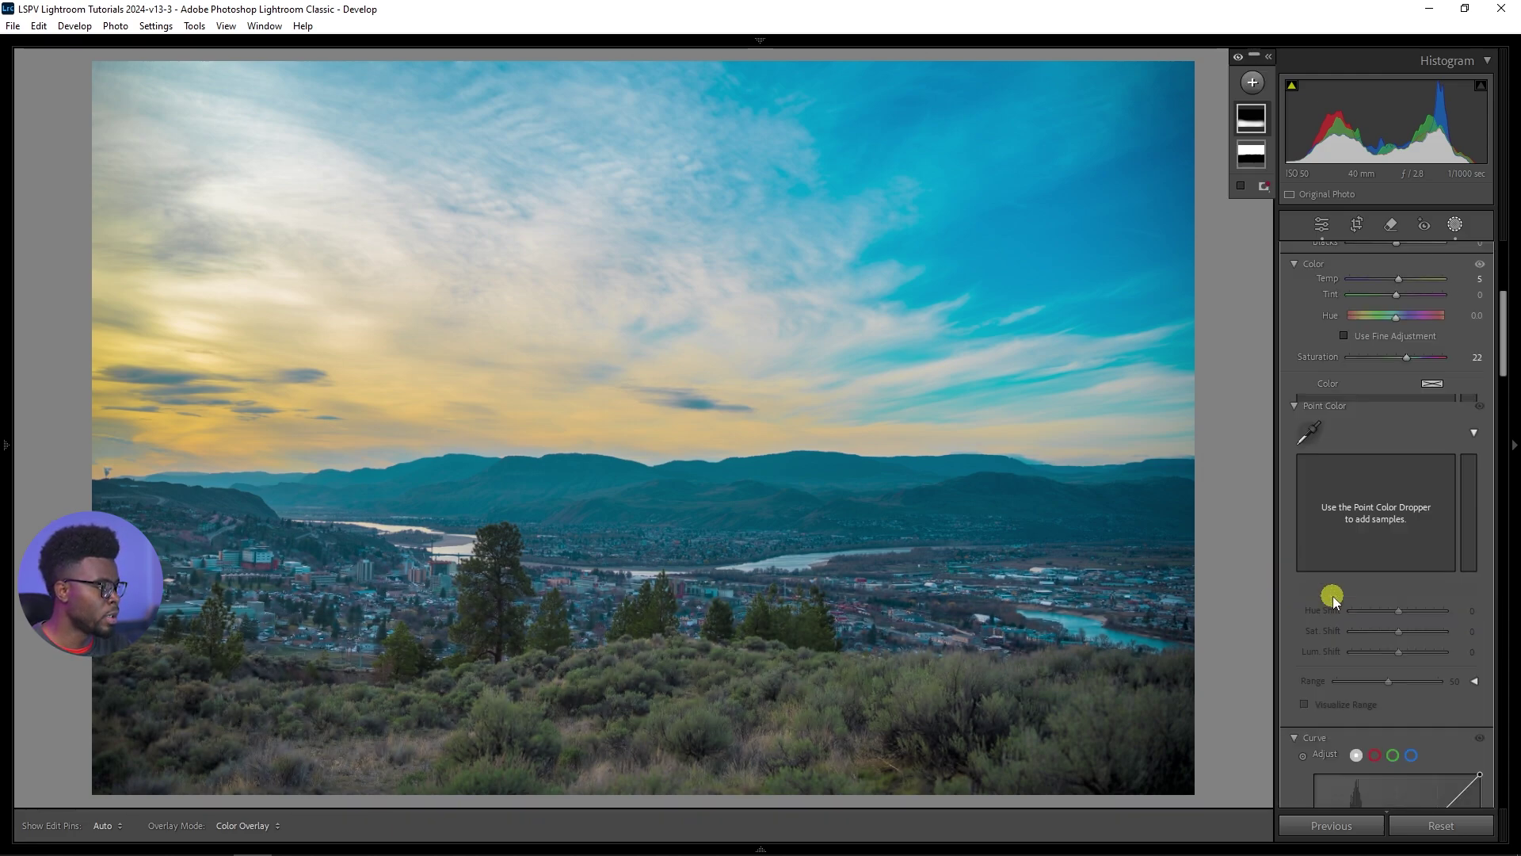
click(1454, 227)
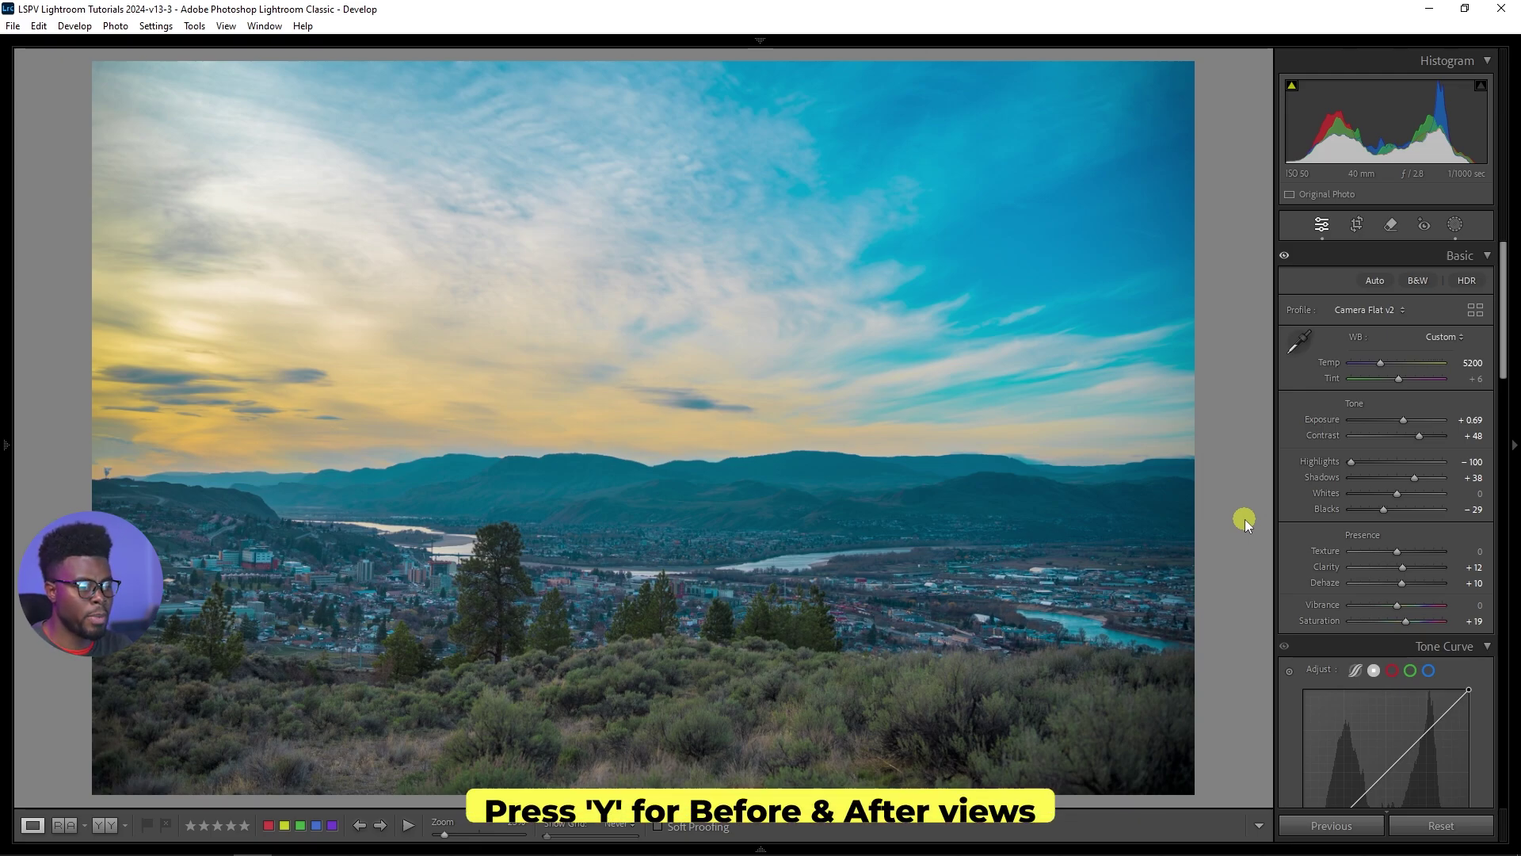
key(y)
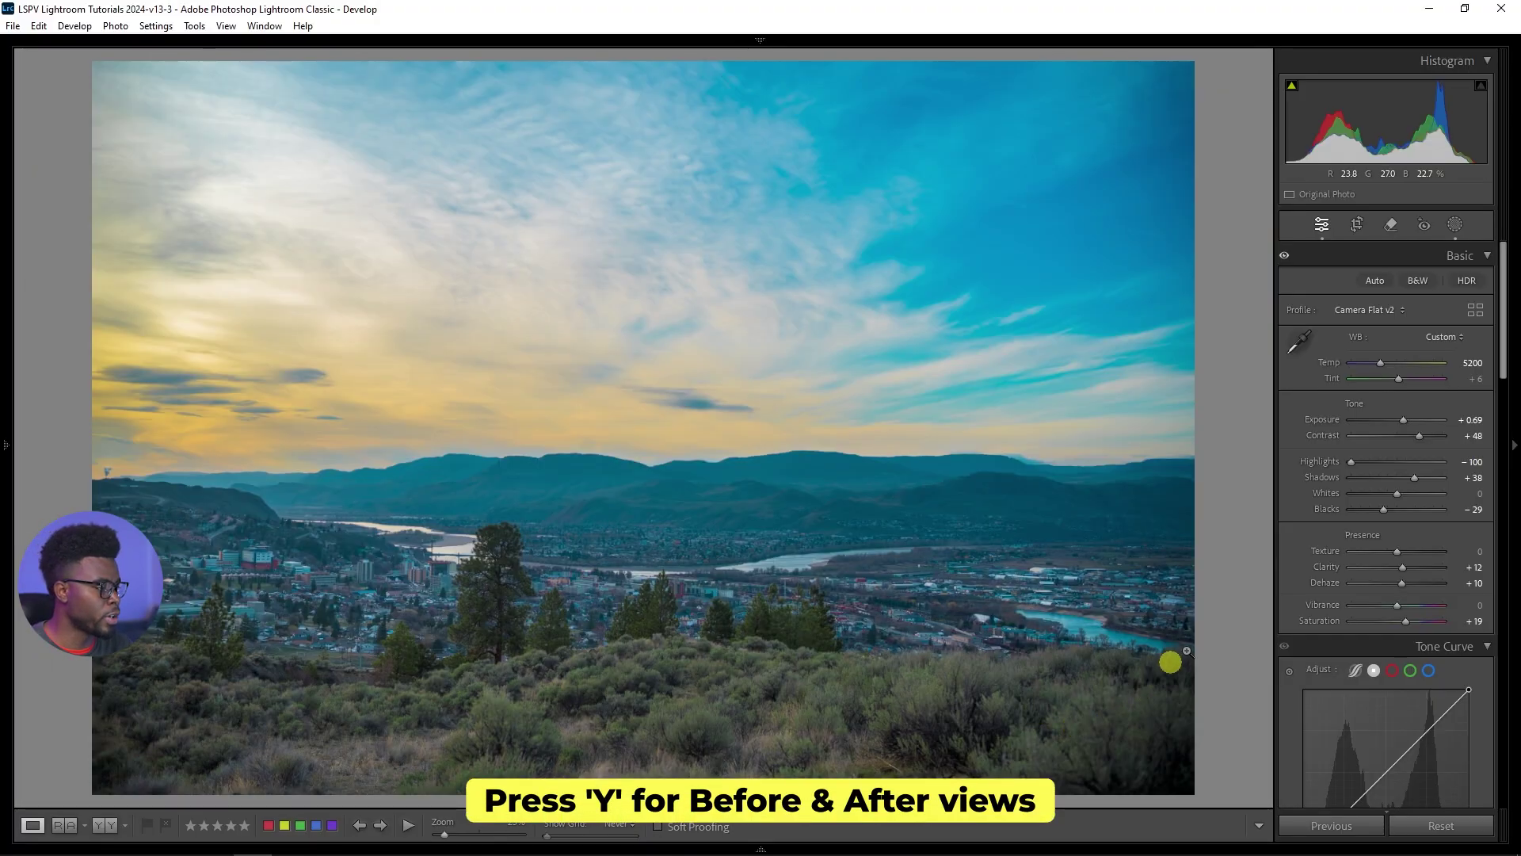
- Enable profile corrections for the photo in Lens Corrections
scroll(1319, 439, down, 5)
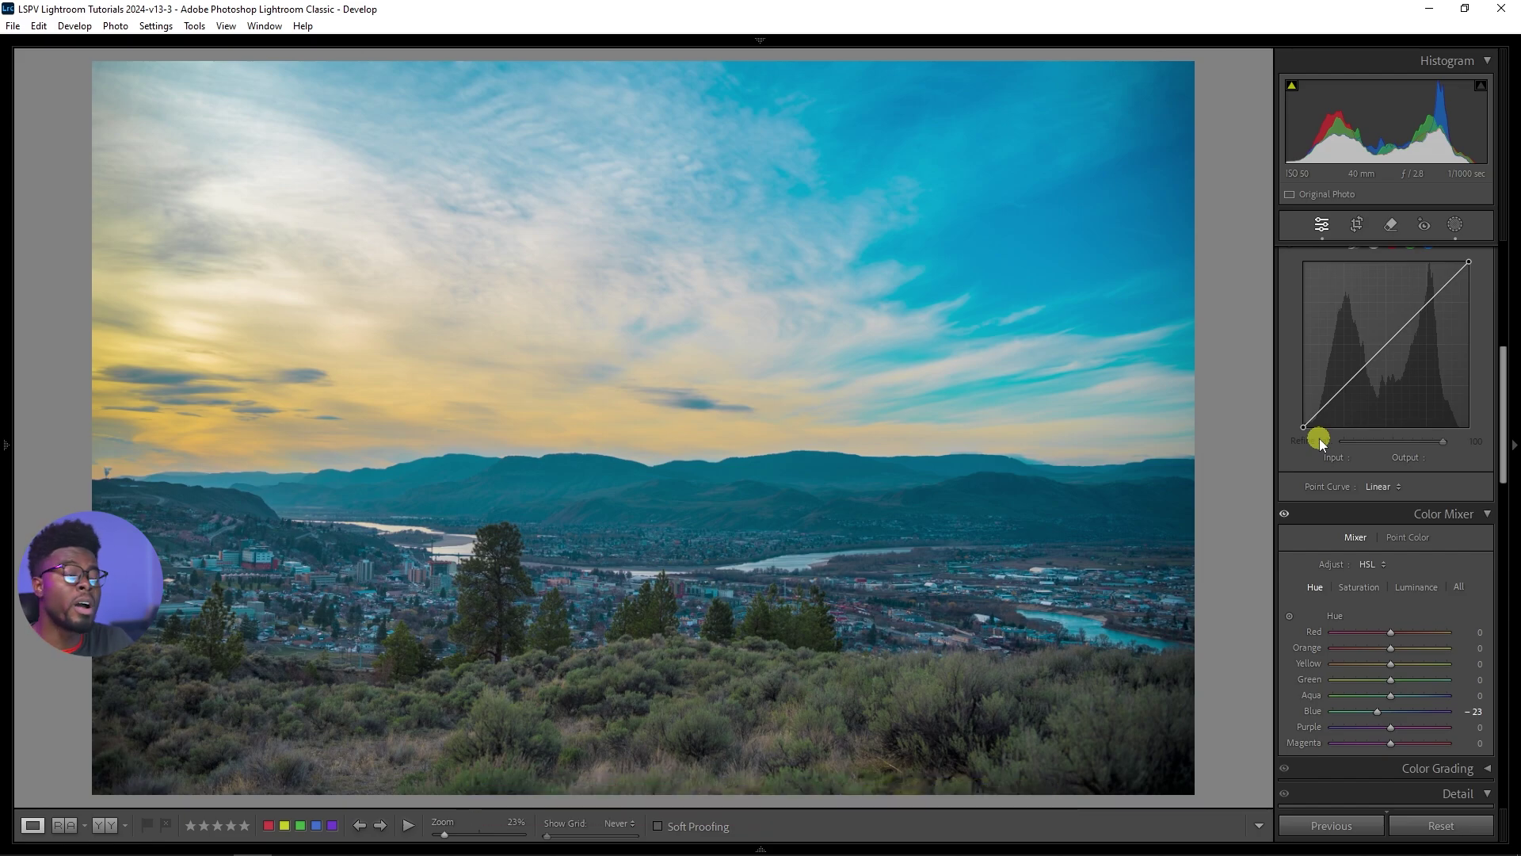
scroll(1311, 428, down, 5)
scroll(1306, 412, down, 6)
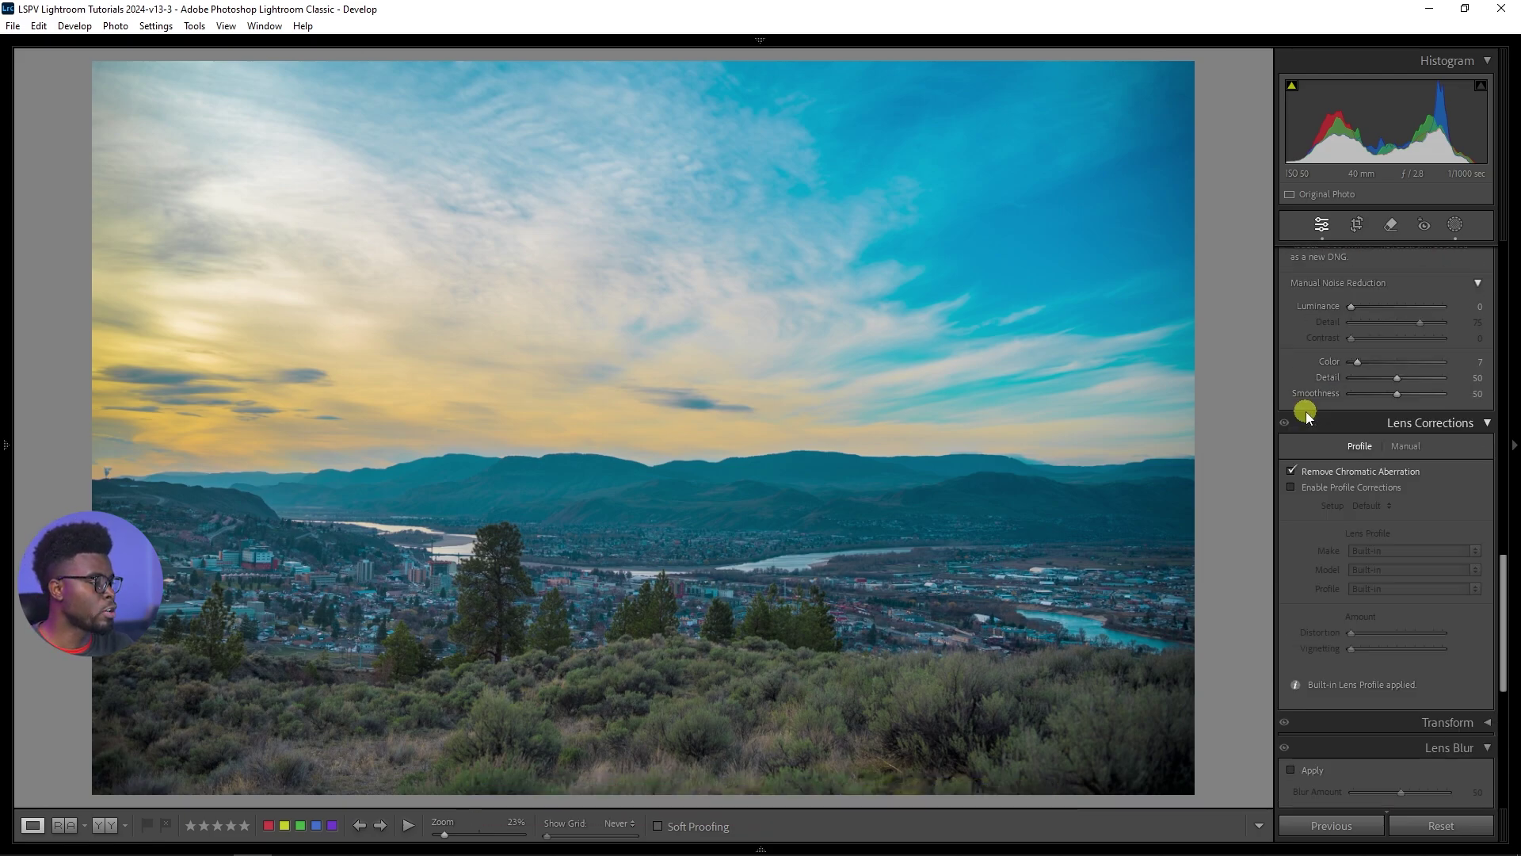
scroll(1305, 412, down, 2)
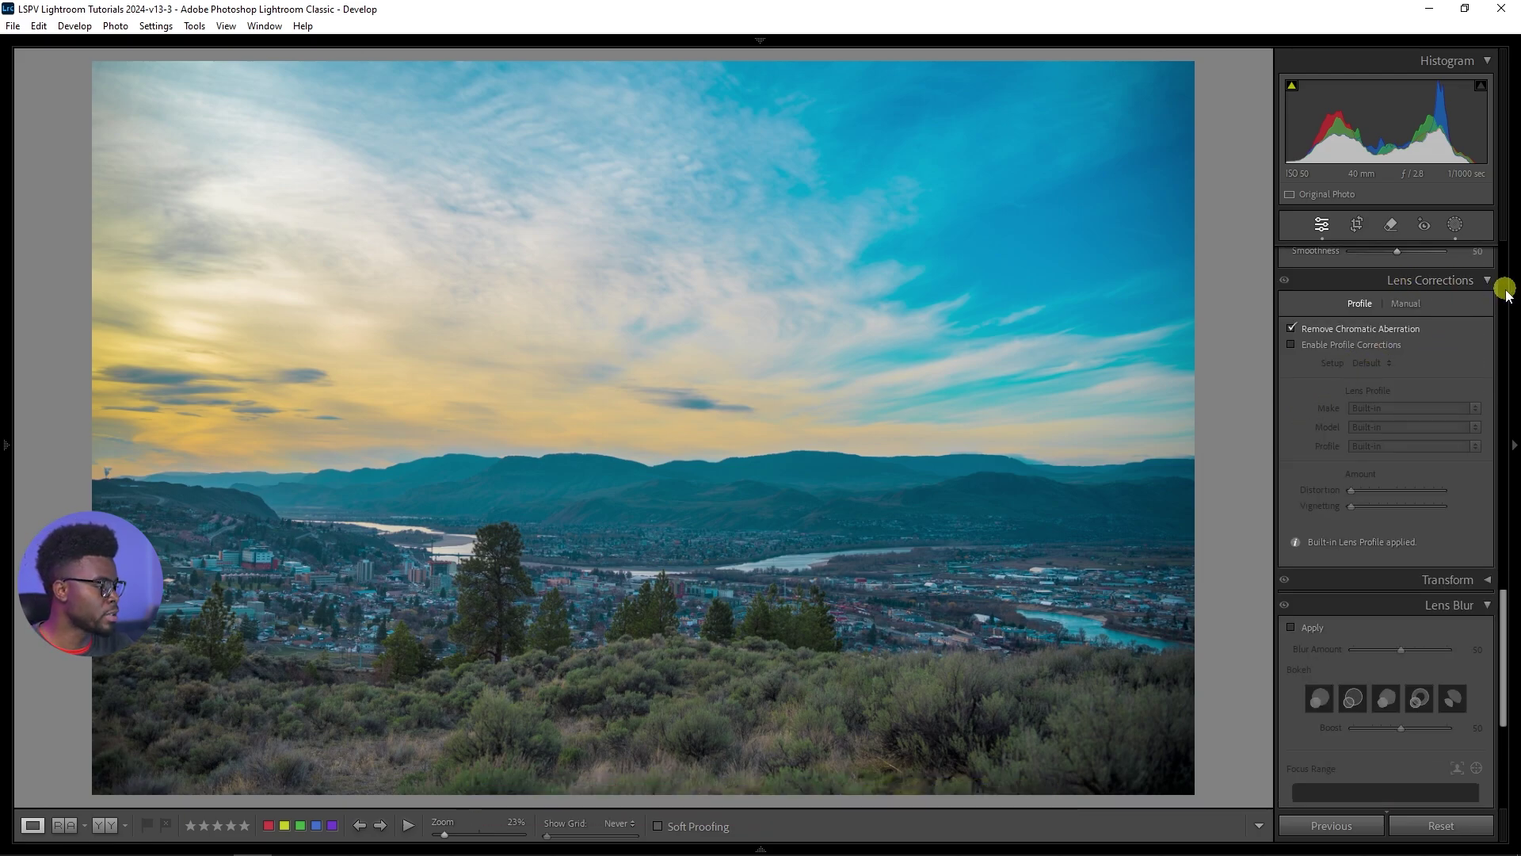
click(1373, 349)
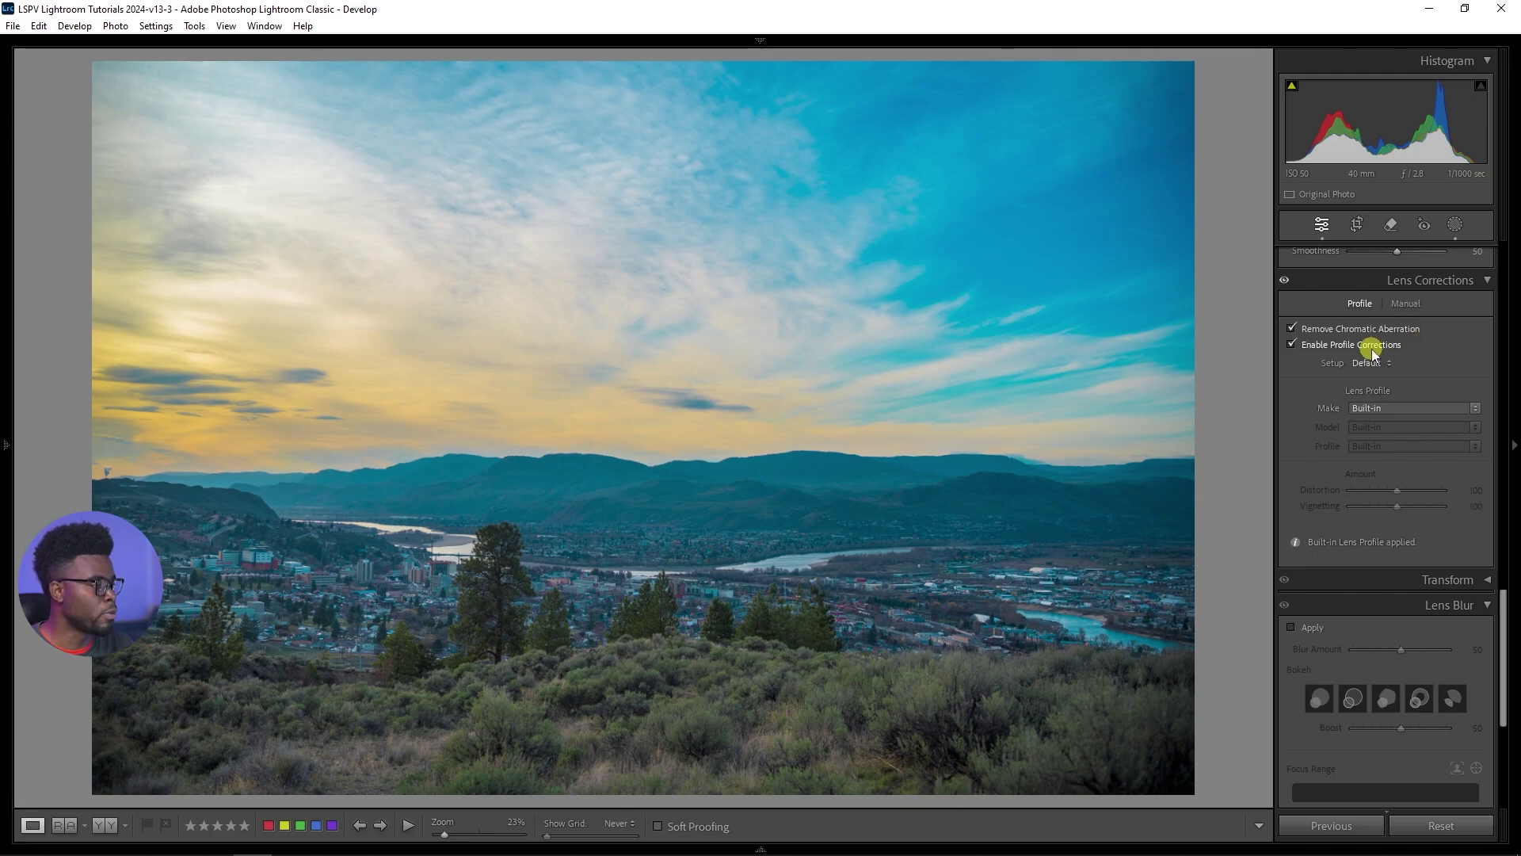
- Try Nikon as the lens profile make twice, undoing the change each time
click(1445, 409)
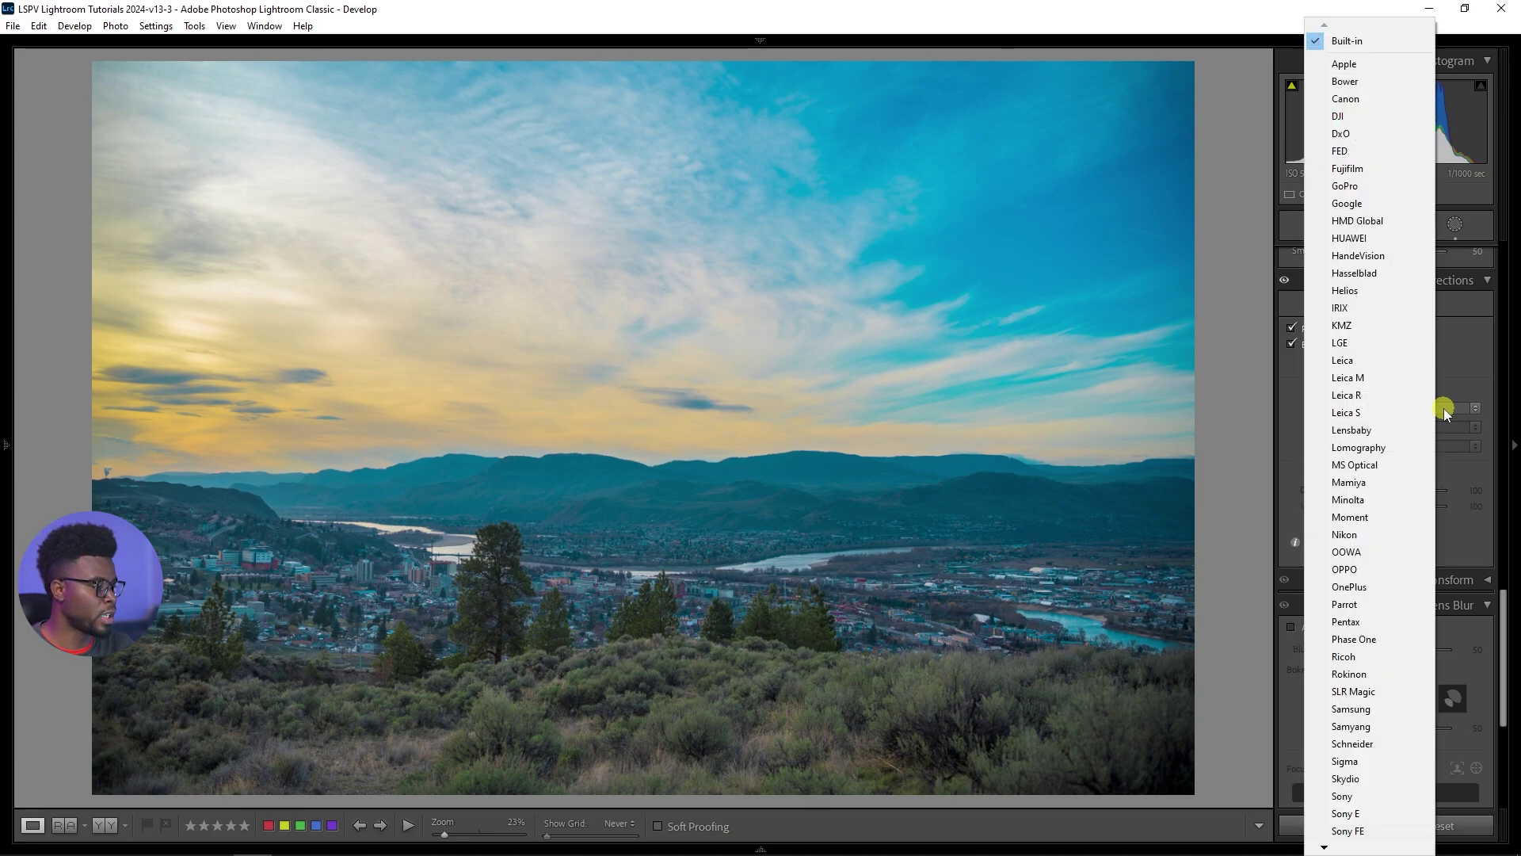
click(1395, 538)
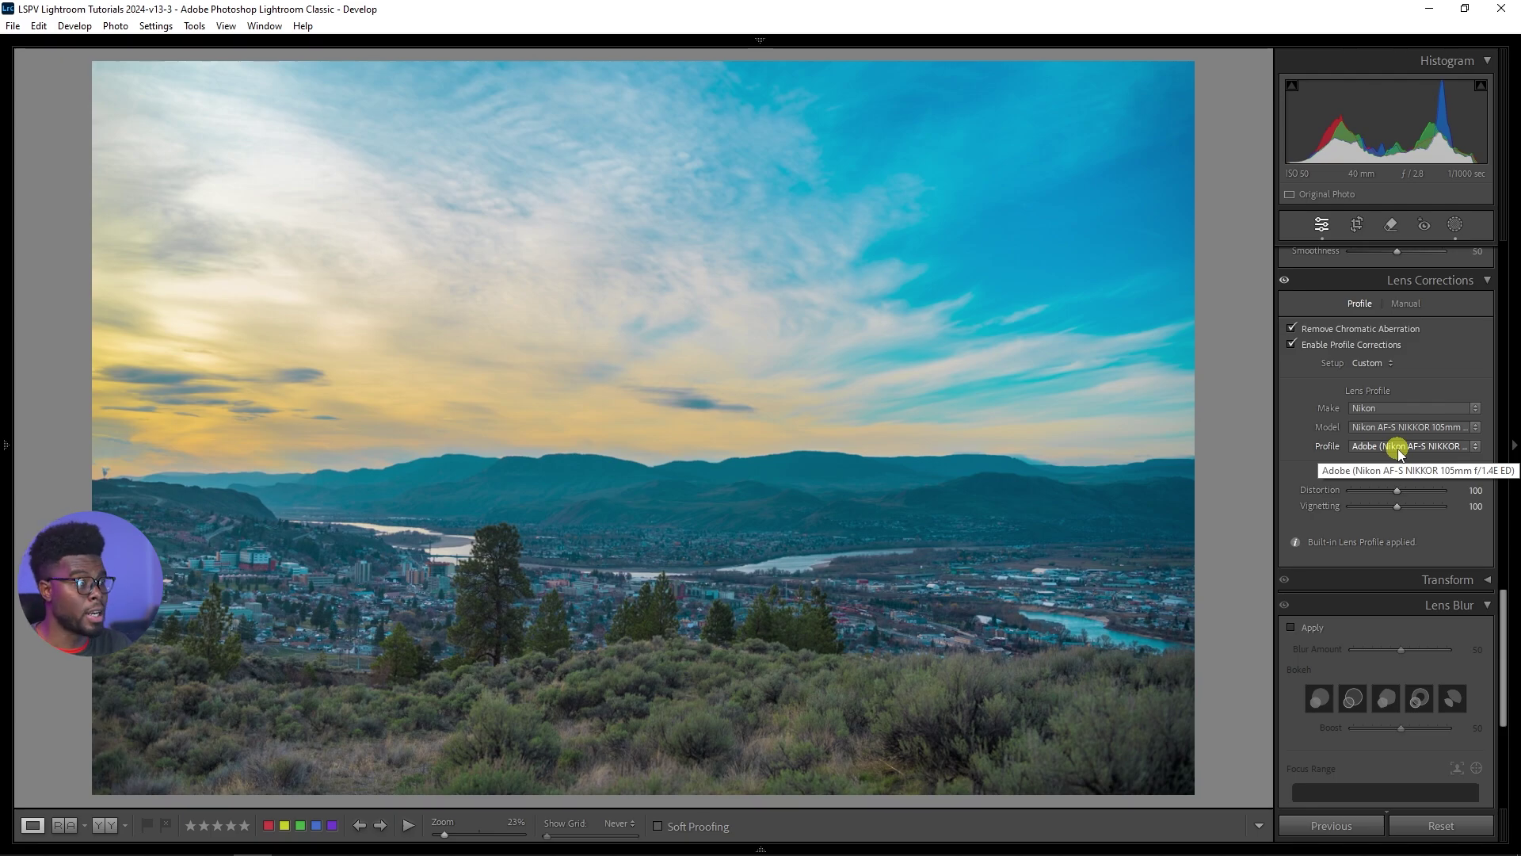
key(ctrl+z)
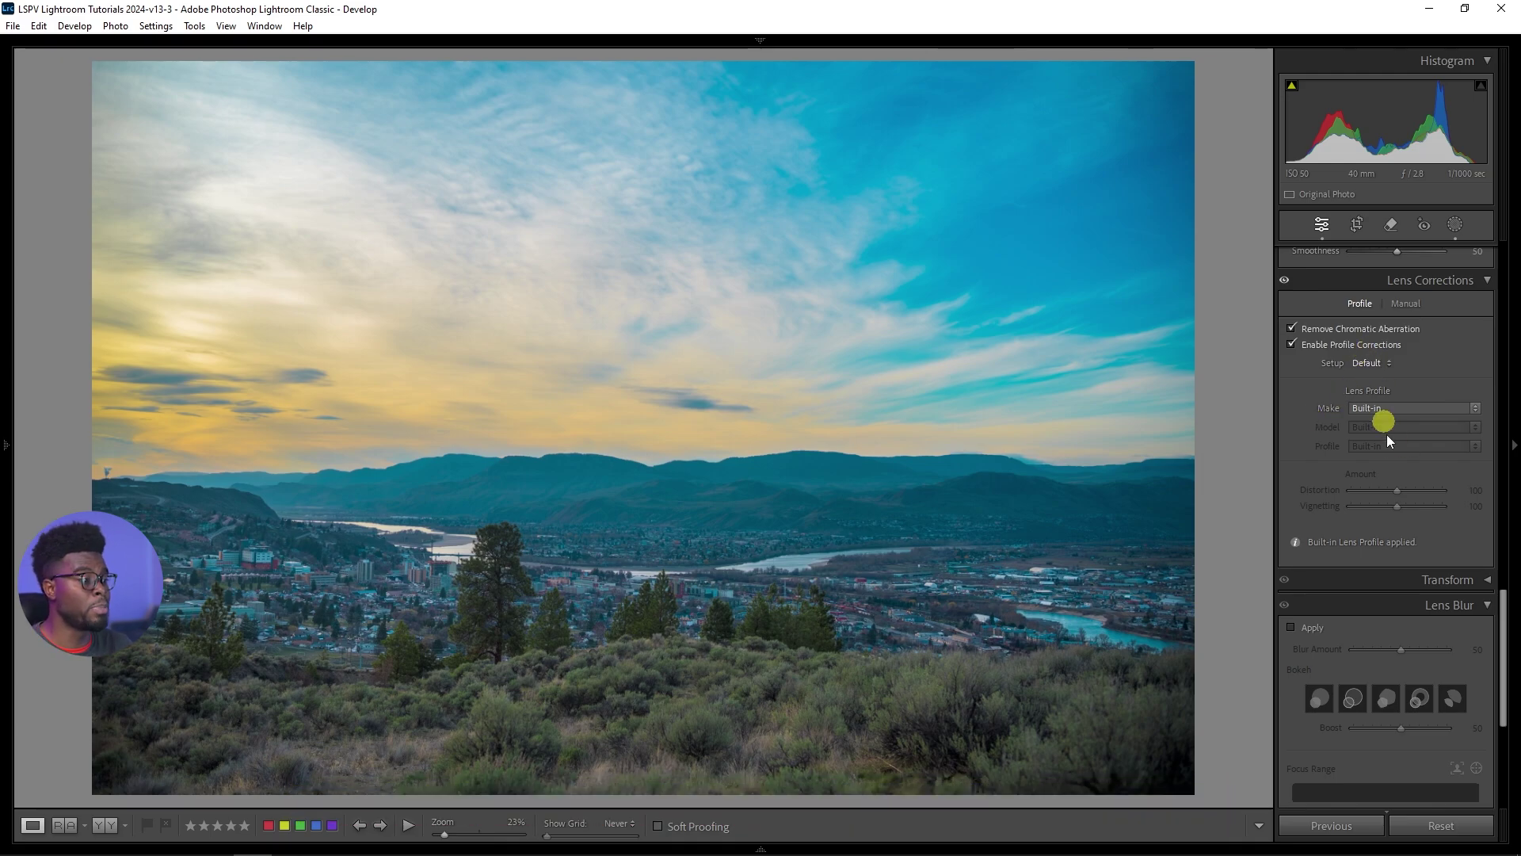
click(1475, 409)
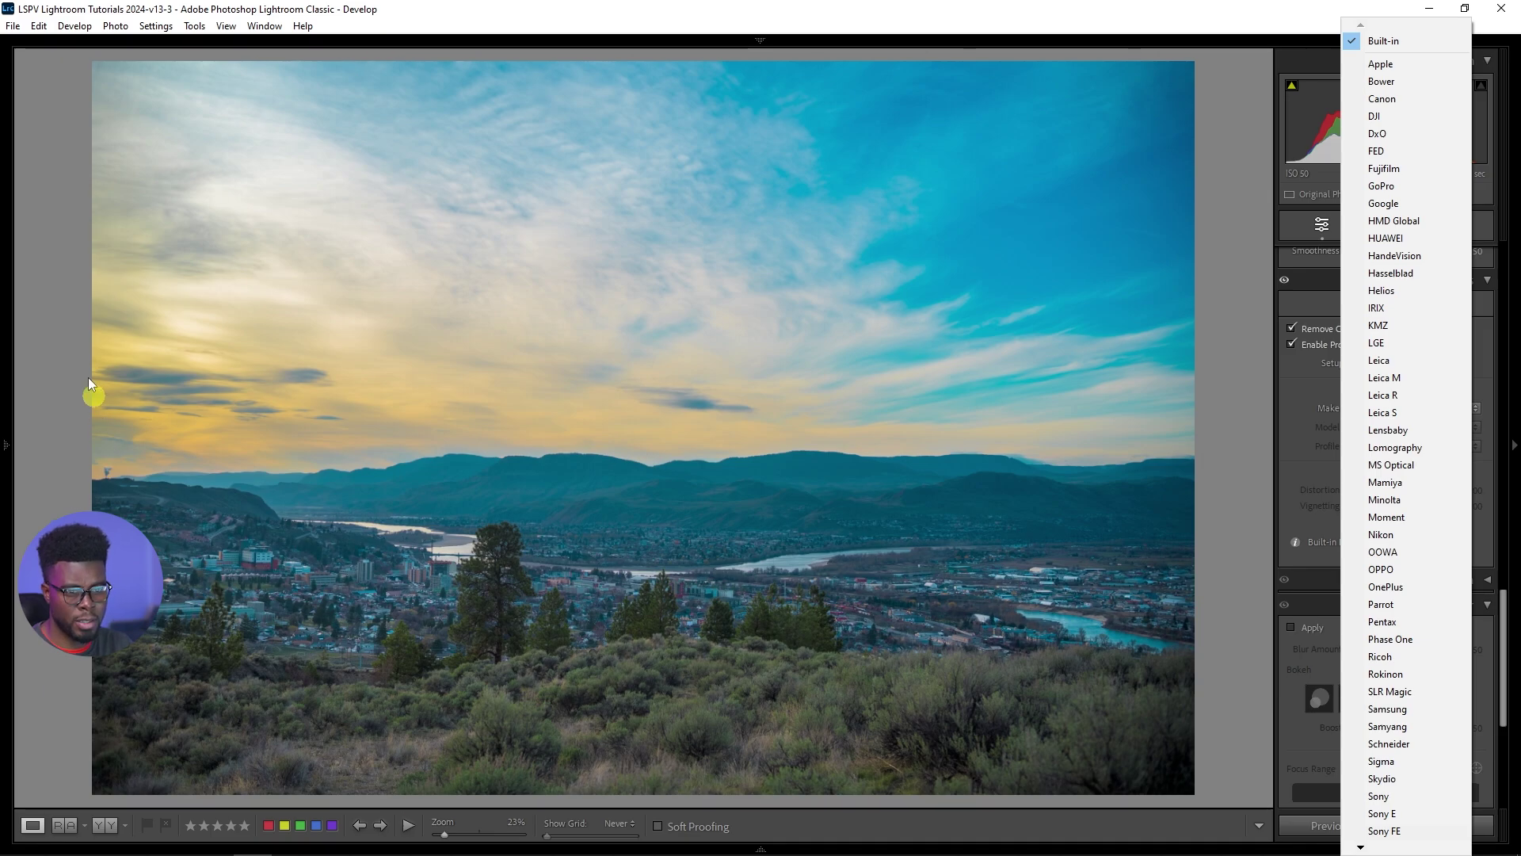
click(1408, 533)
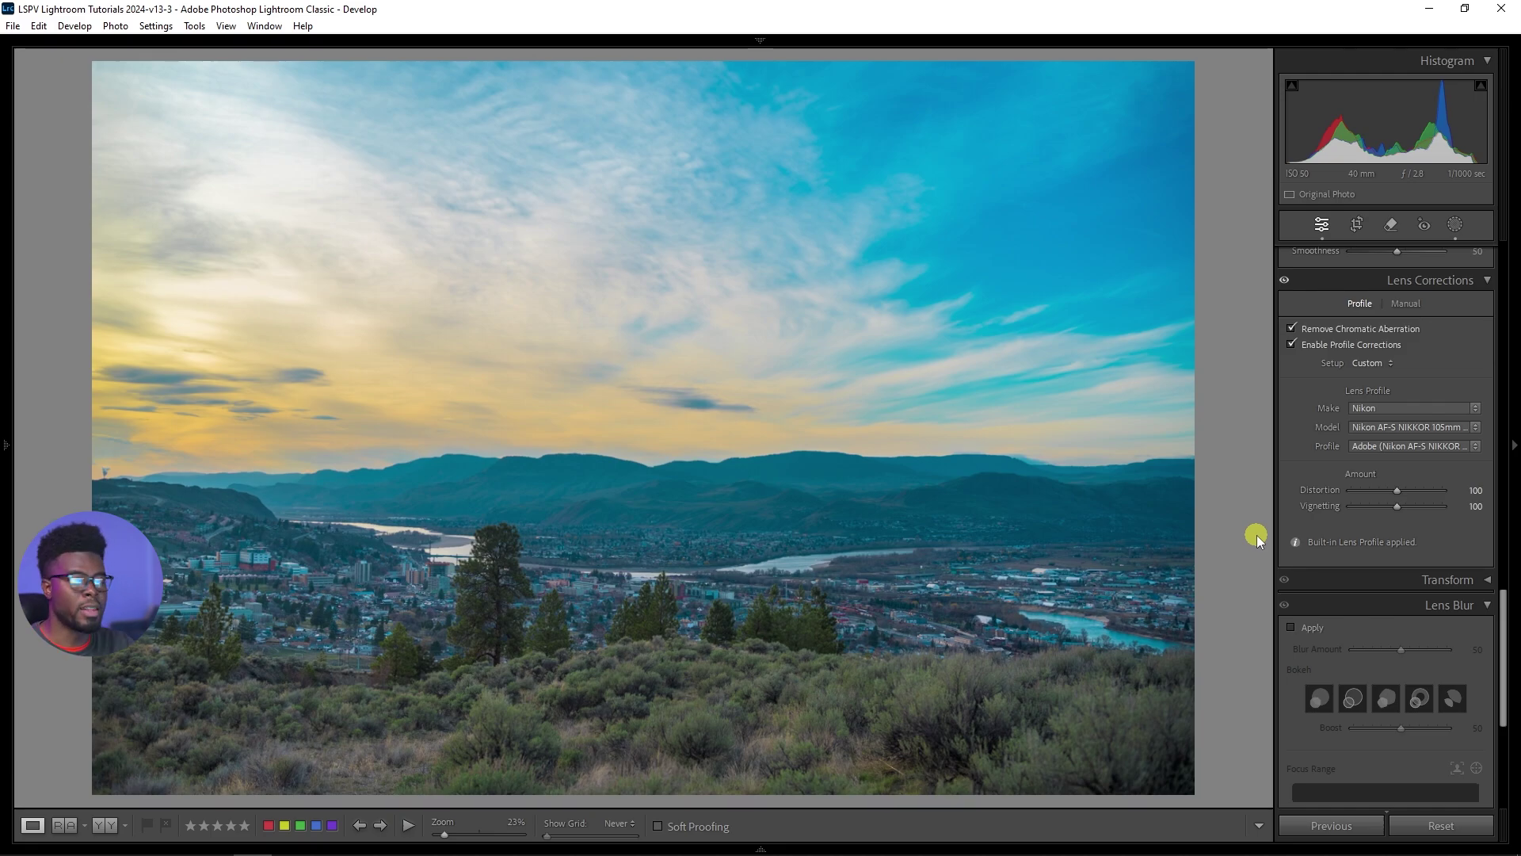
key(ctrl+z)
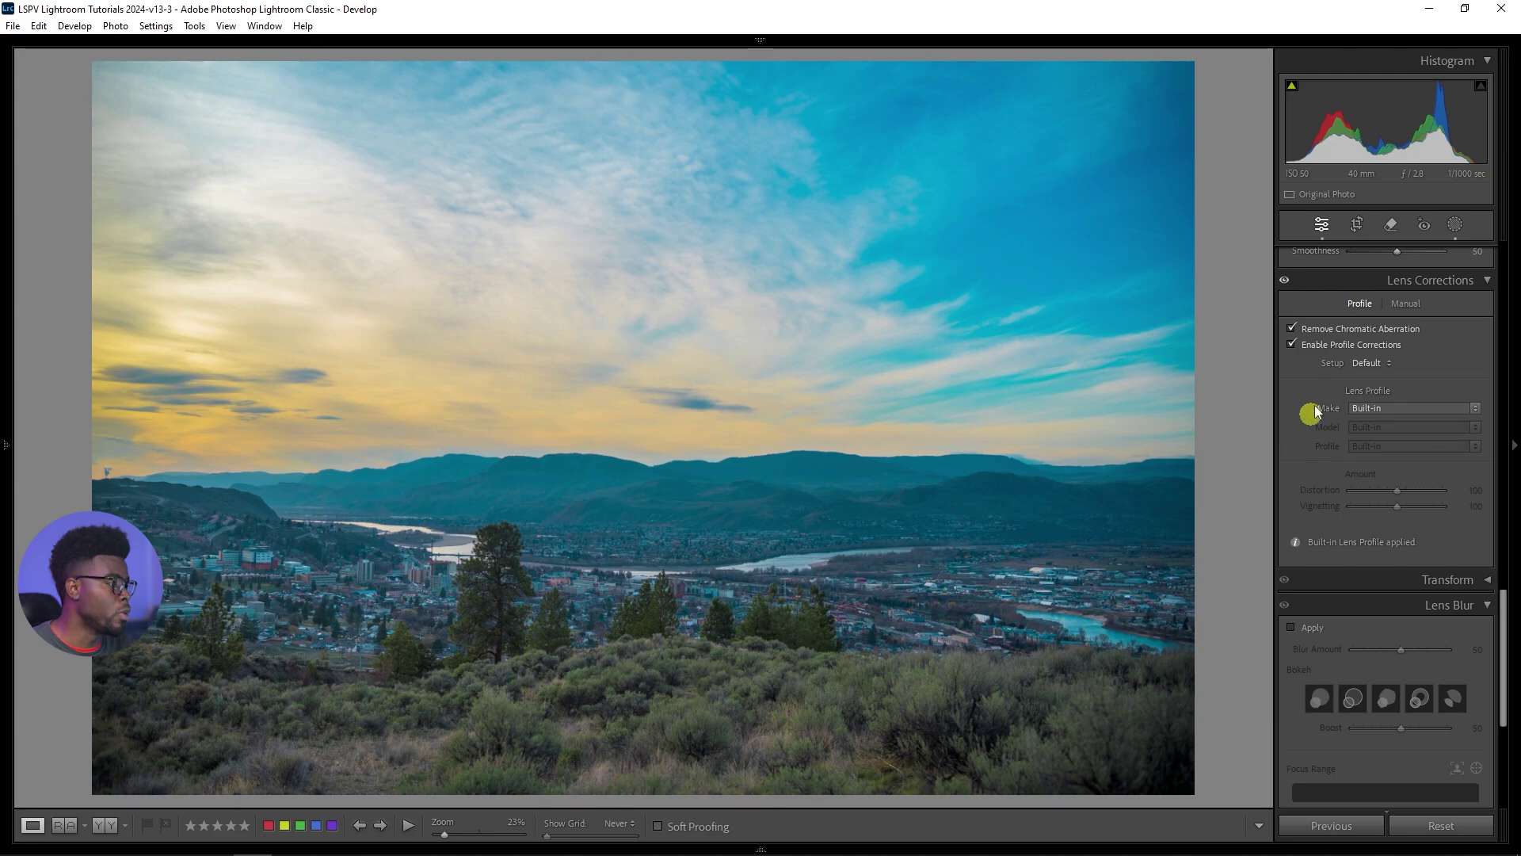
- Set the manual lens vignetting Amount to +38, undoing and redoing the change to compare the photo's corners
click(1407, 305)
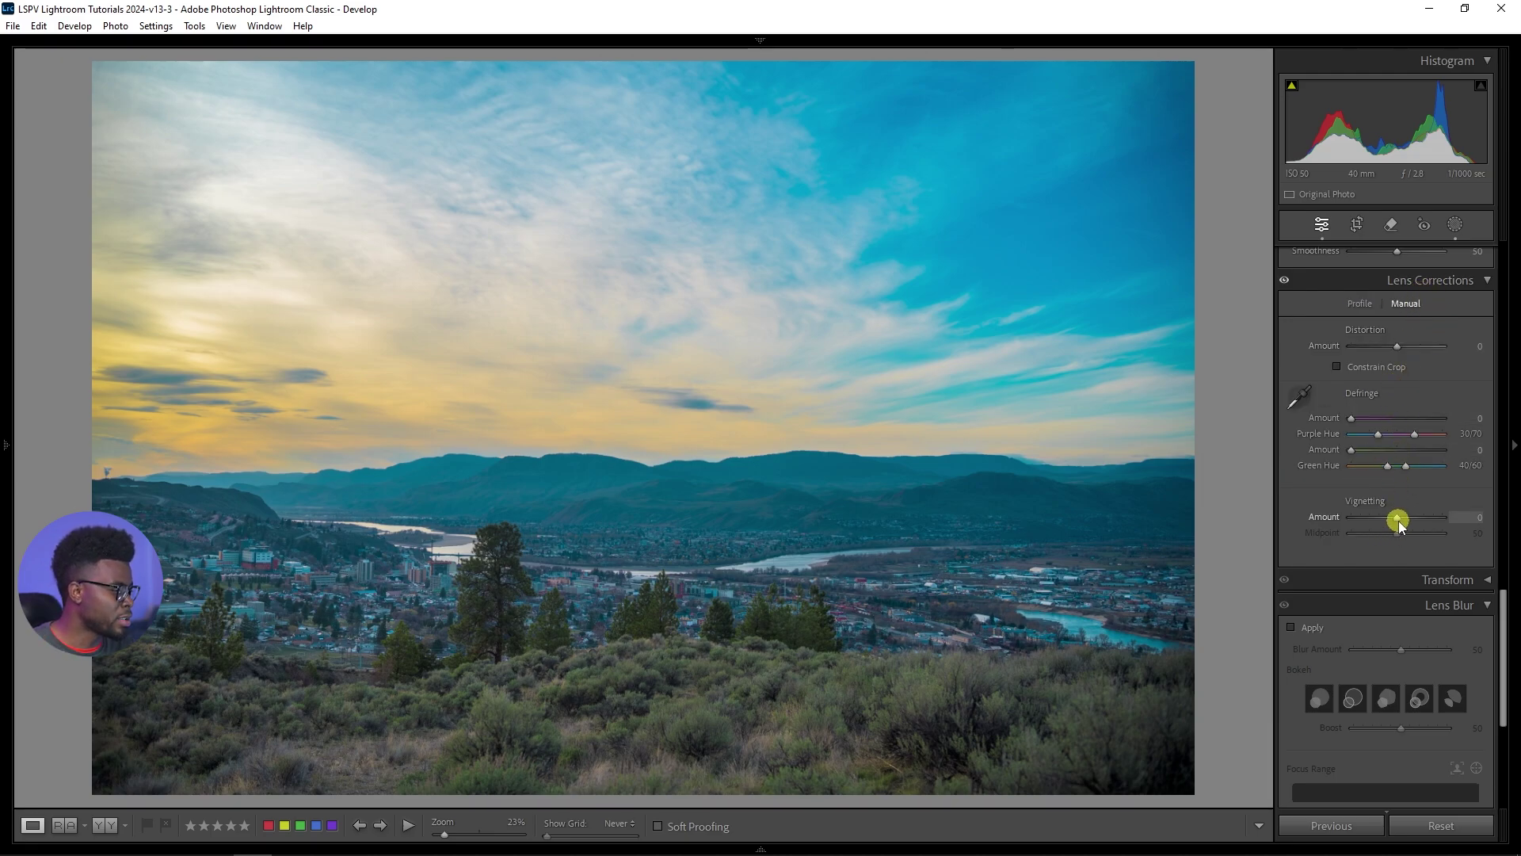
drag(1397, 519, 1415, 521)
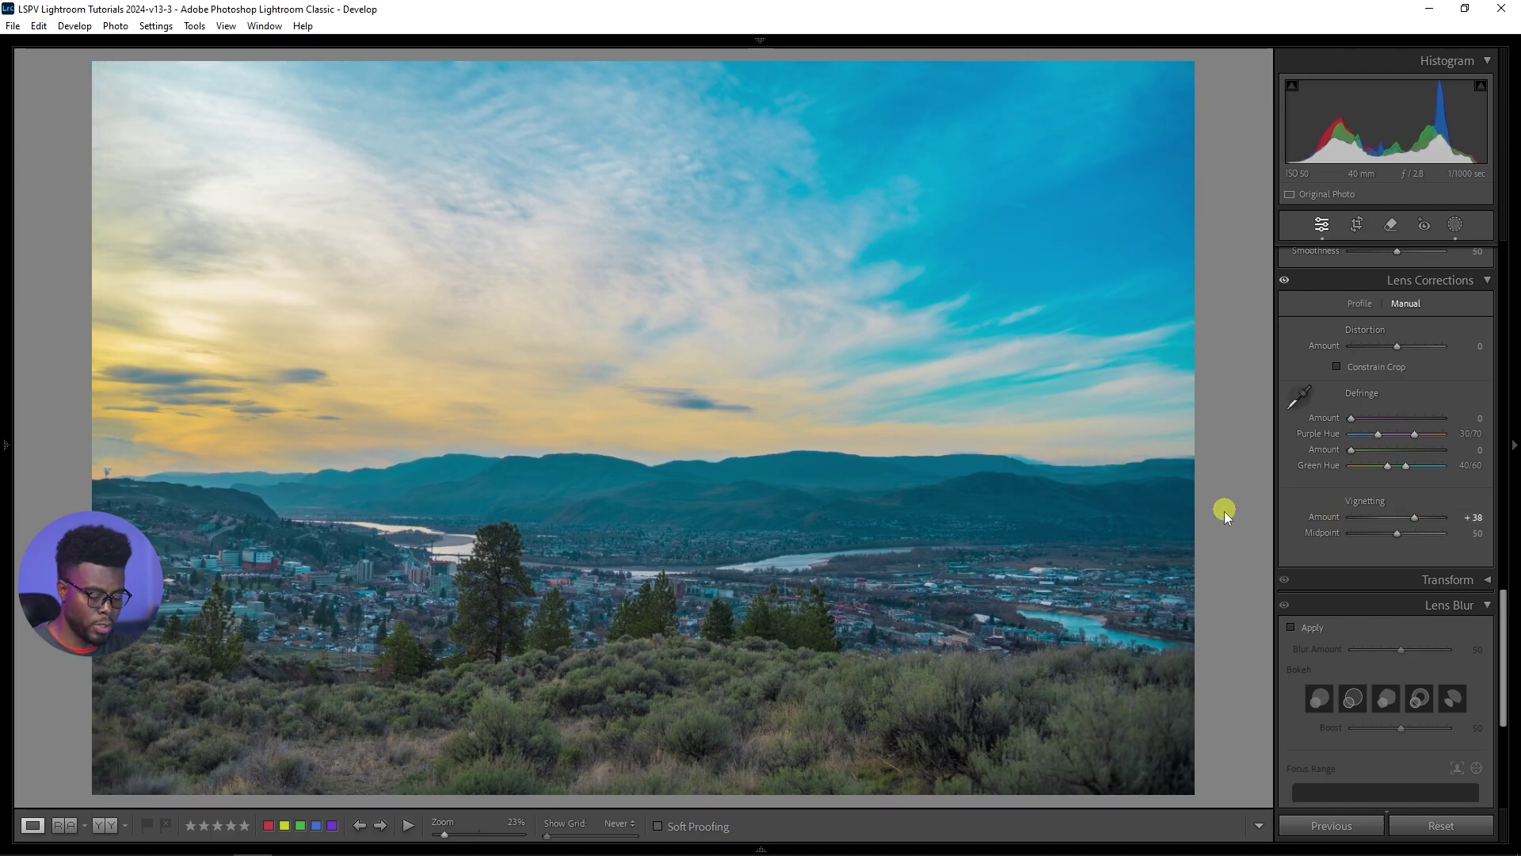
key(ctrl+z)
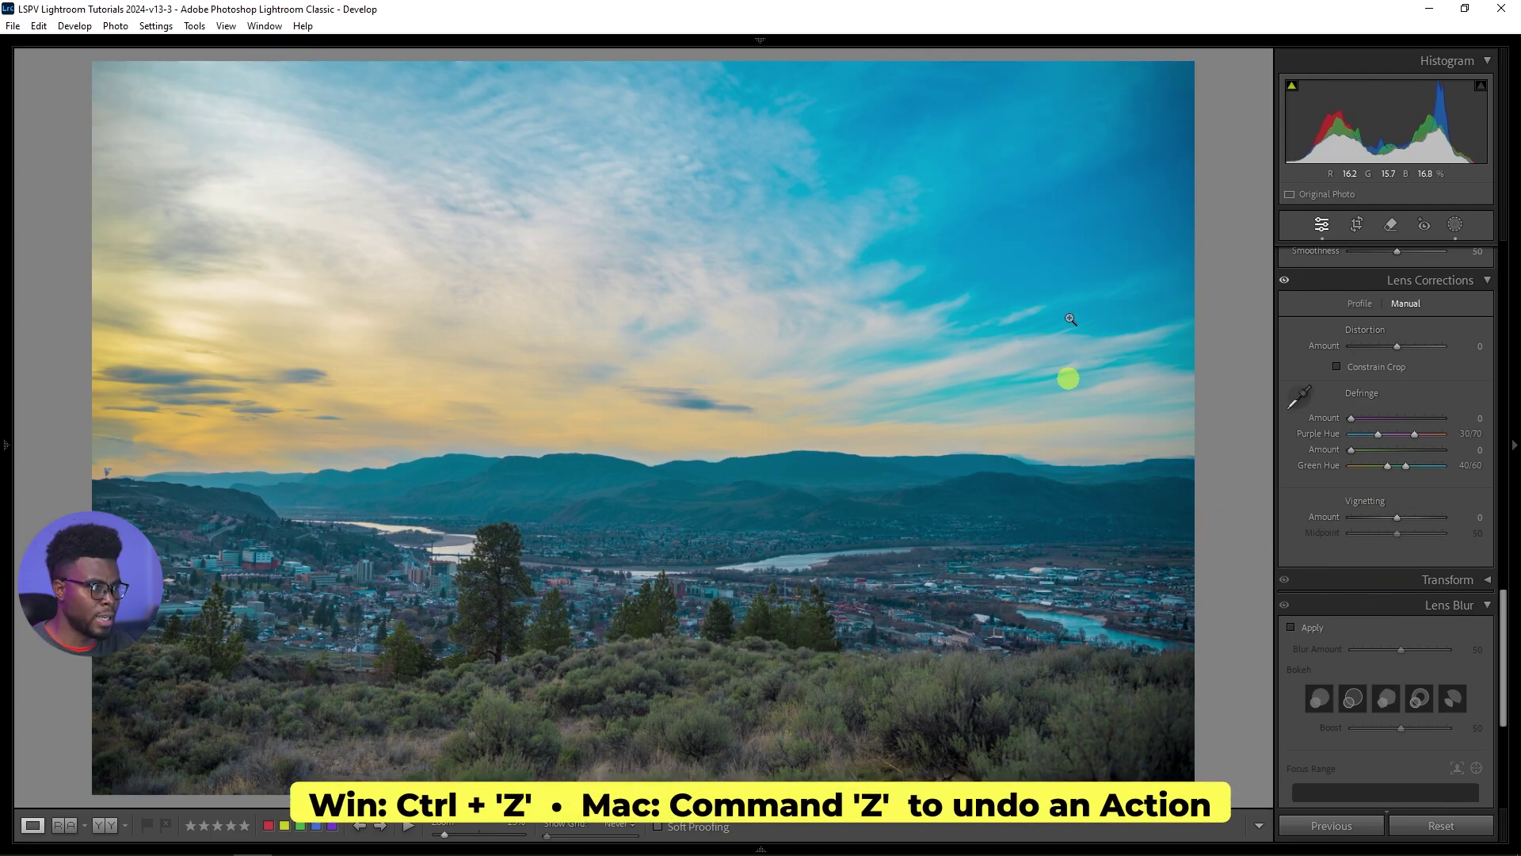
key(ctrl+y)
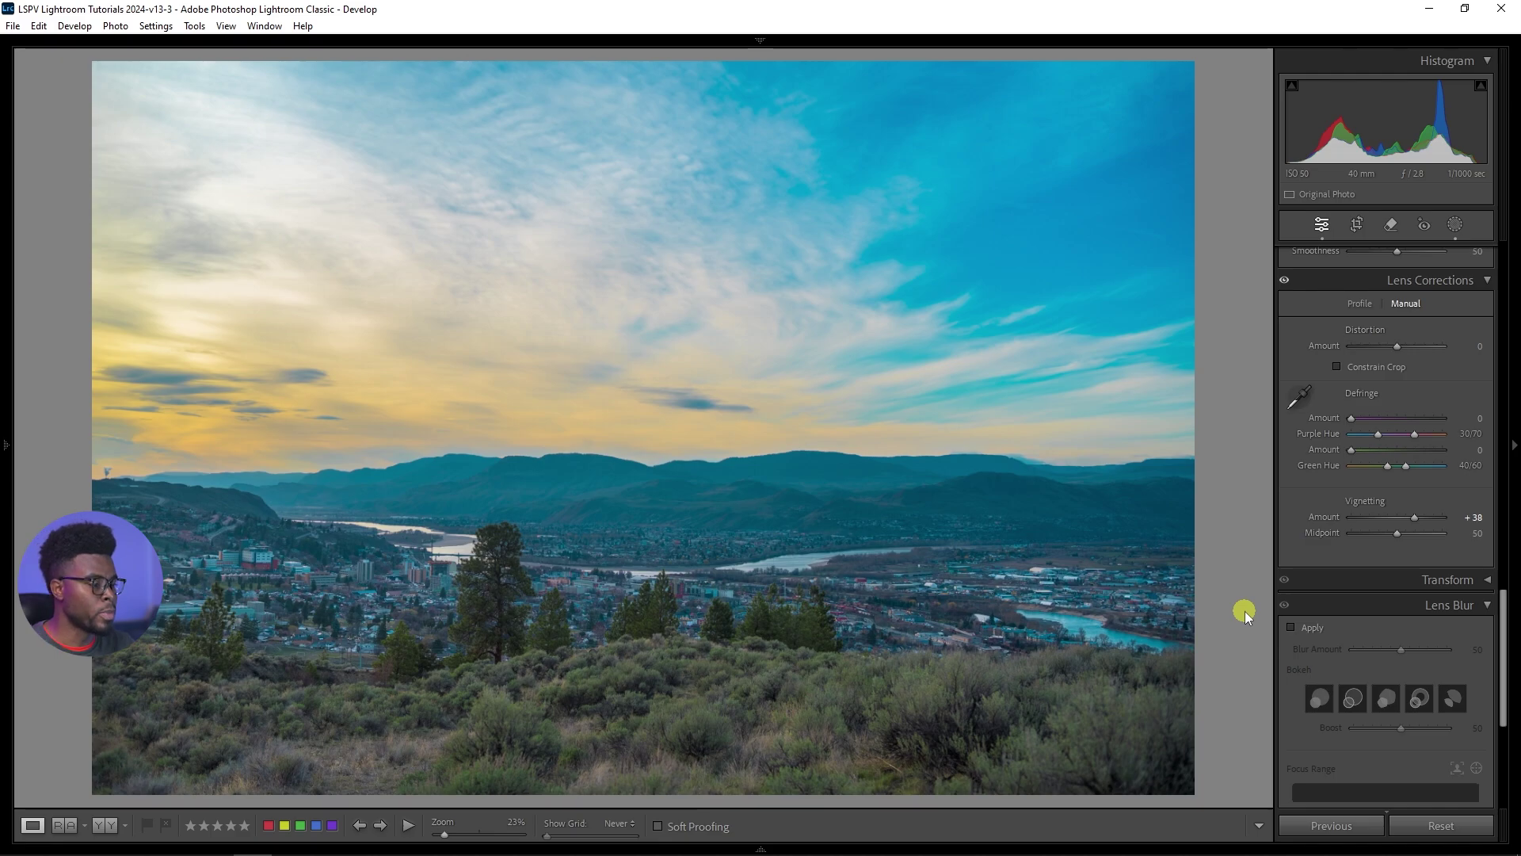
- Raise the photo's sharpening Amount to 76 in the Detail settings
scroll(1350, 548, up, 4)
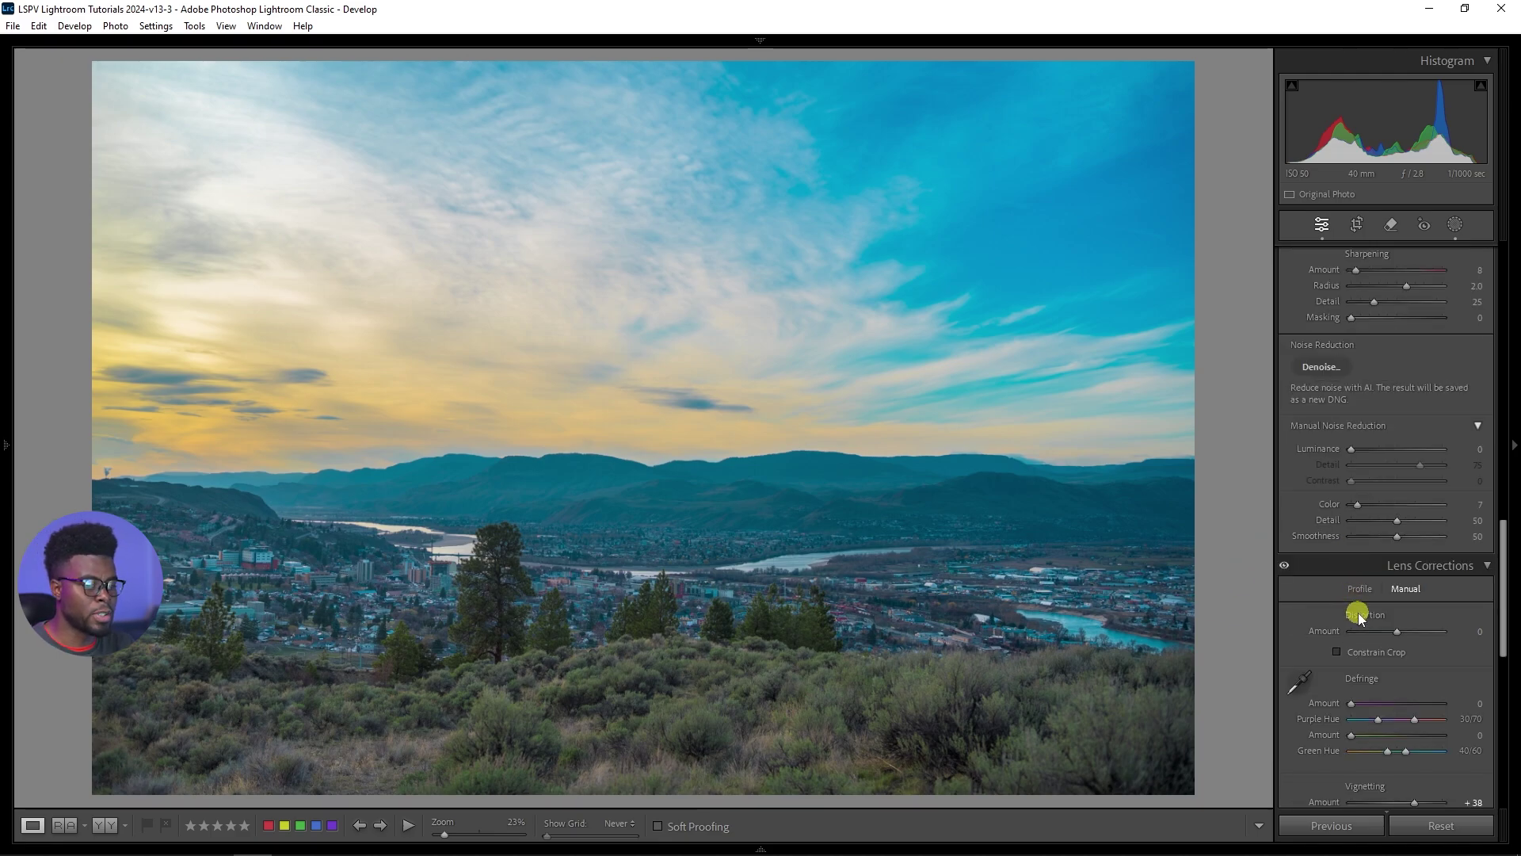
scroll(1358, 614, up, 8)
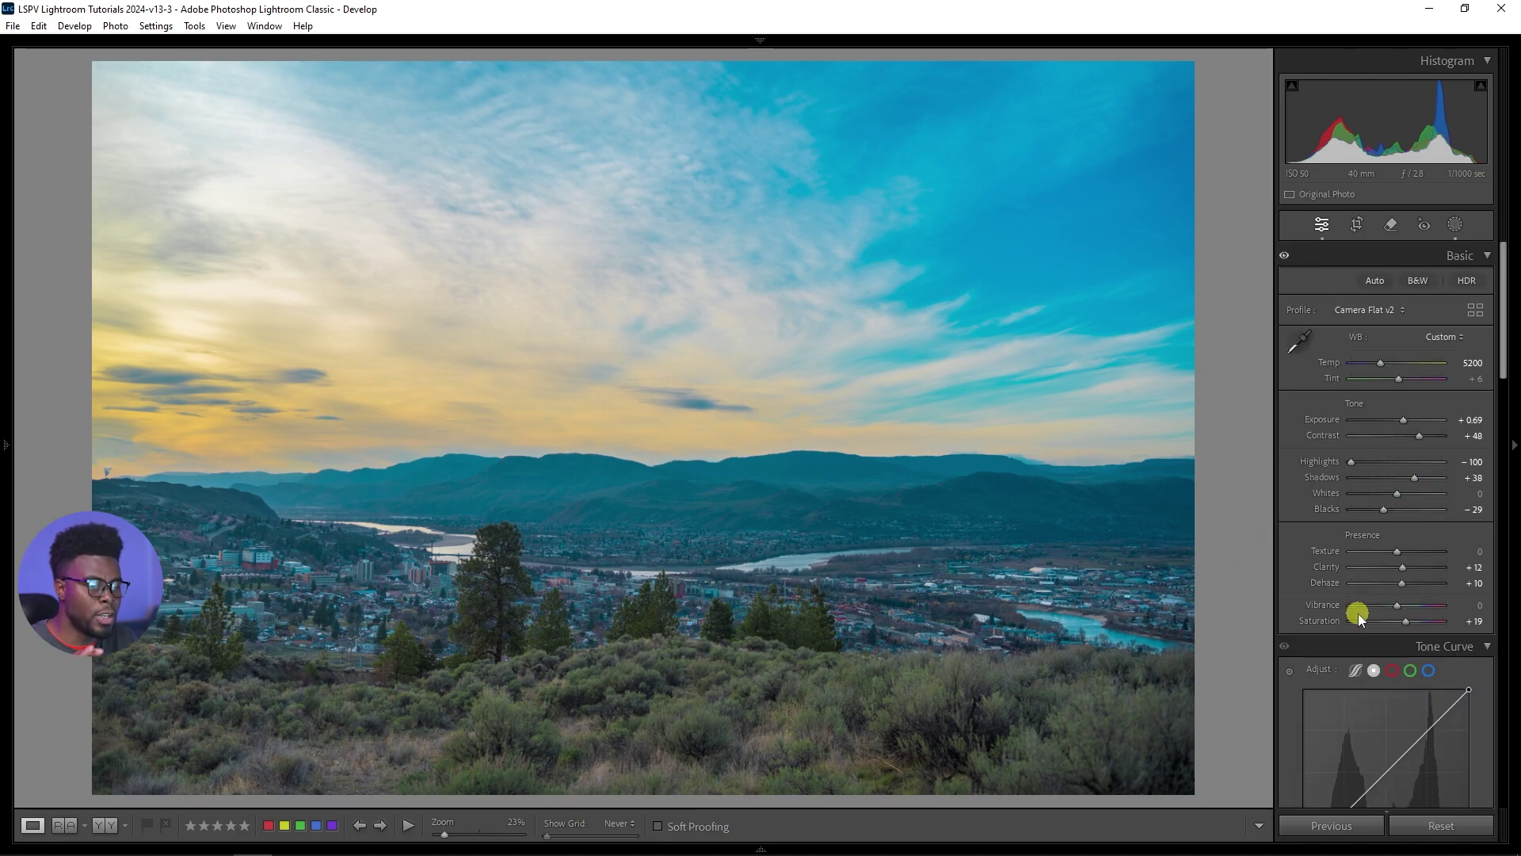
scroll(1358, 571, down, 8)
scroll(1327, 542, down, 4)
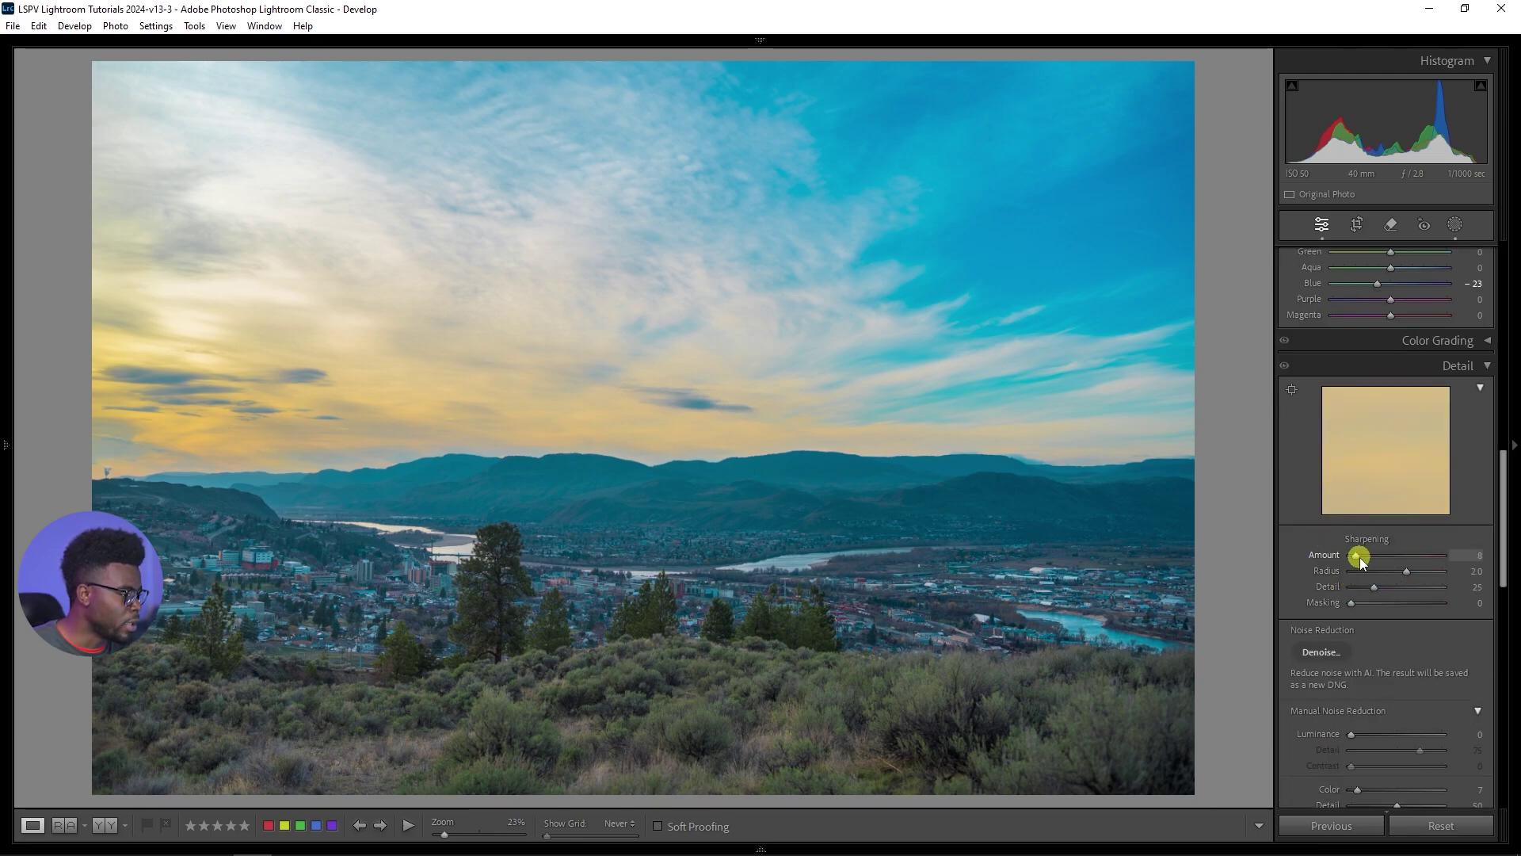
drag(1359, 554, 1372, 562)
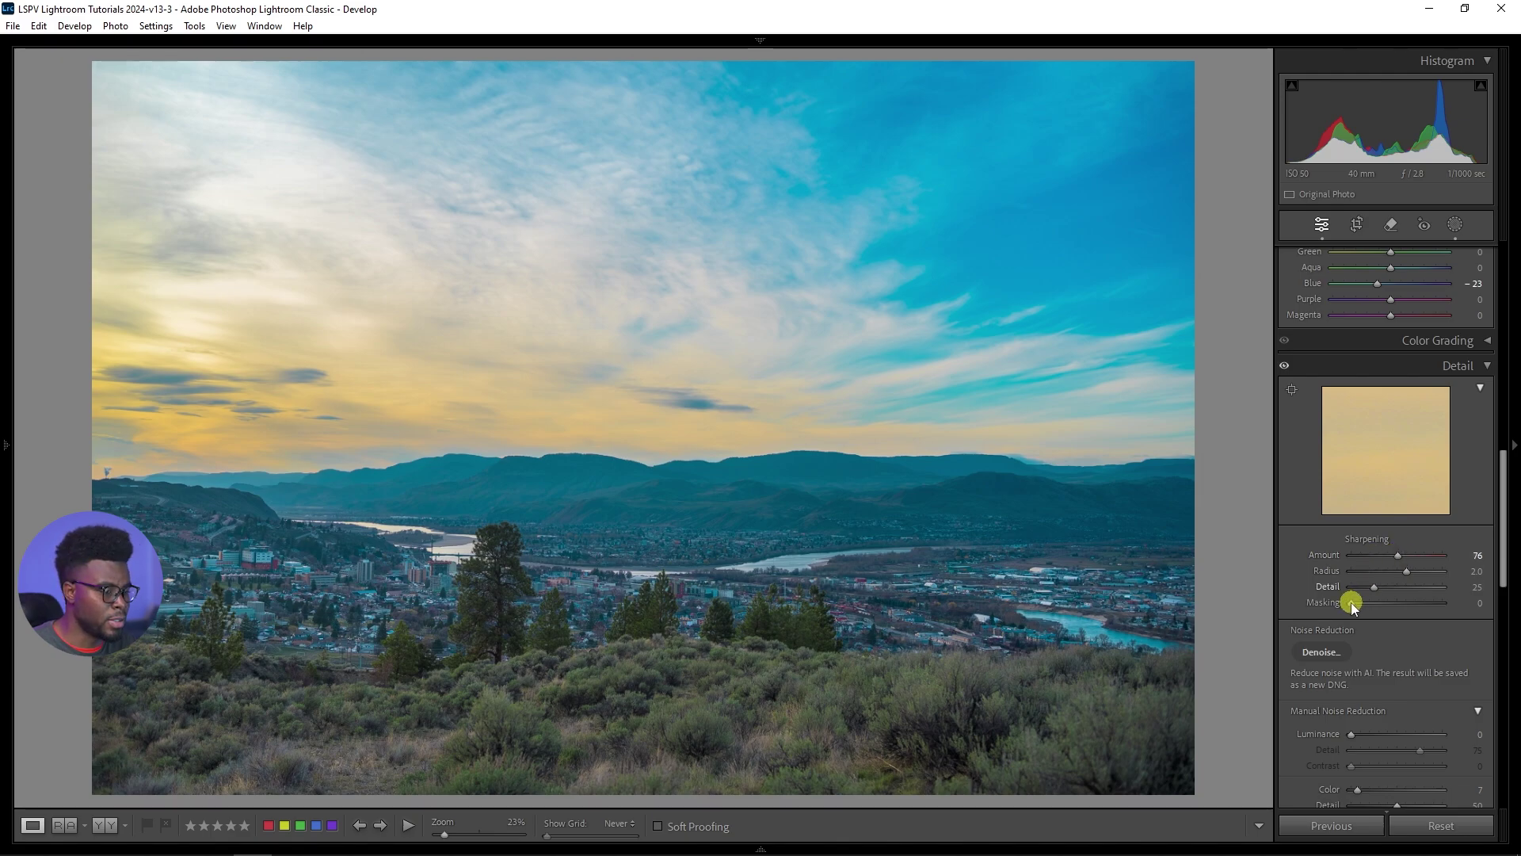
- Set the Color Mixer saturation to Orange +26, Yellow +42 and Green +50, undoing a trial Red shift of +100
scroll(1349, 605, up, 10)
scroll(1348, 615, down, 3)
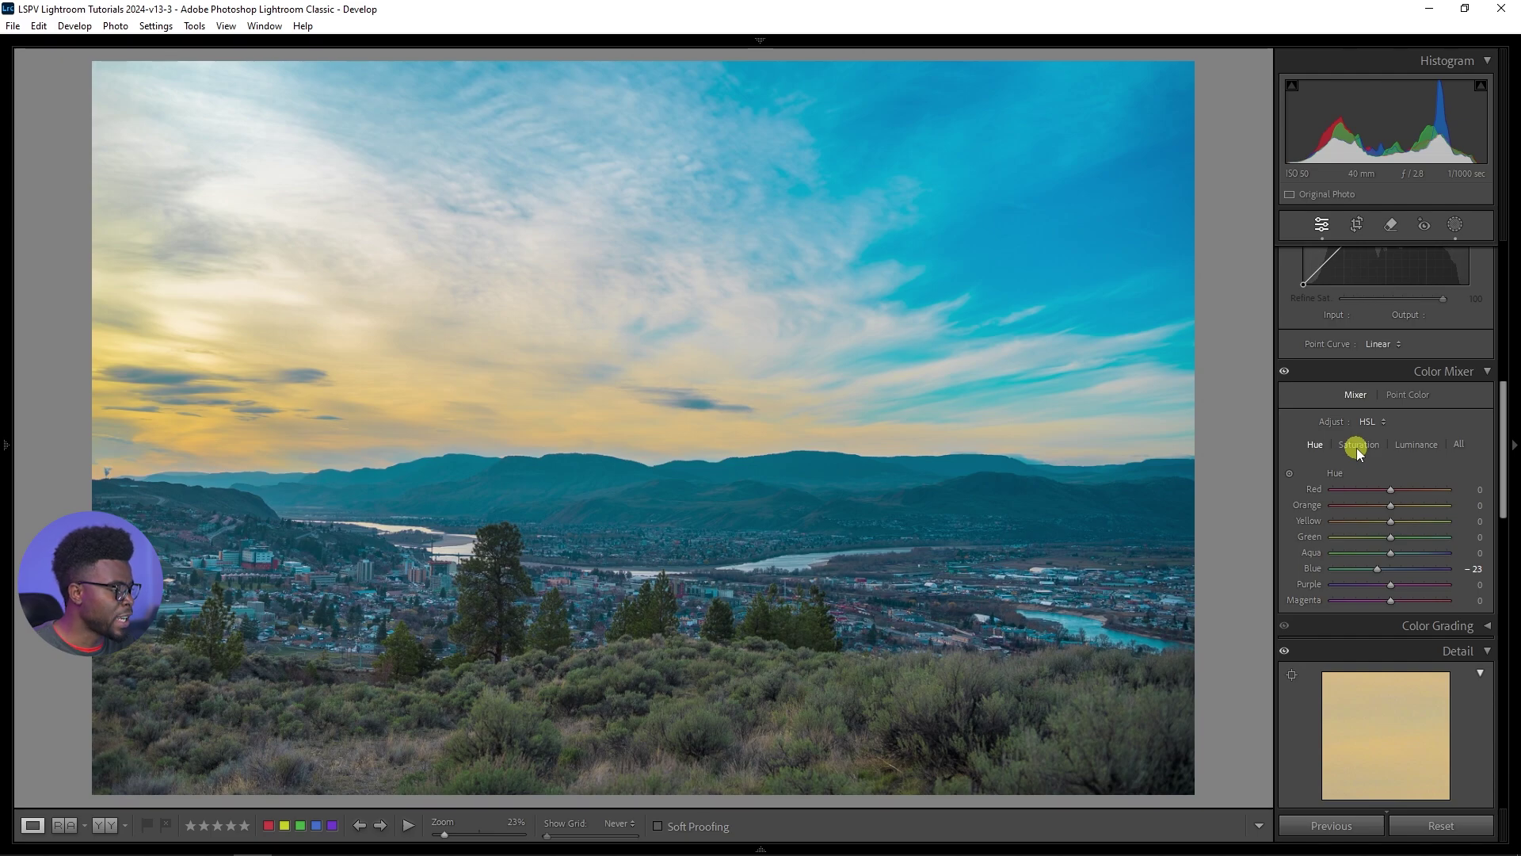
click(1356, 444)
click(1414, 539)
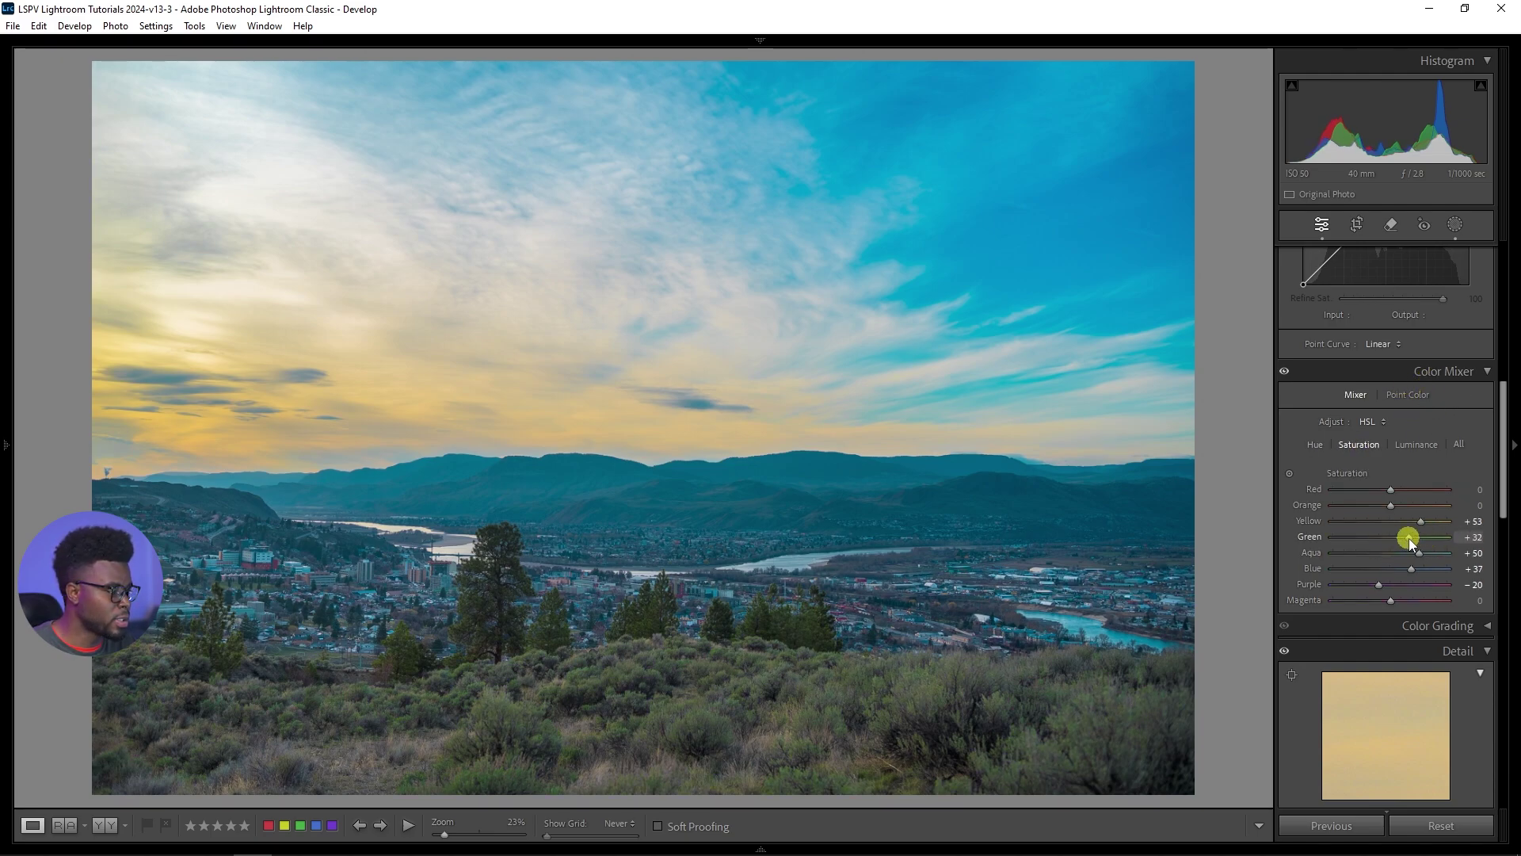
drag(1409, 539, 1498, 502)
key(ctrl+z)
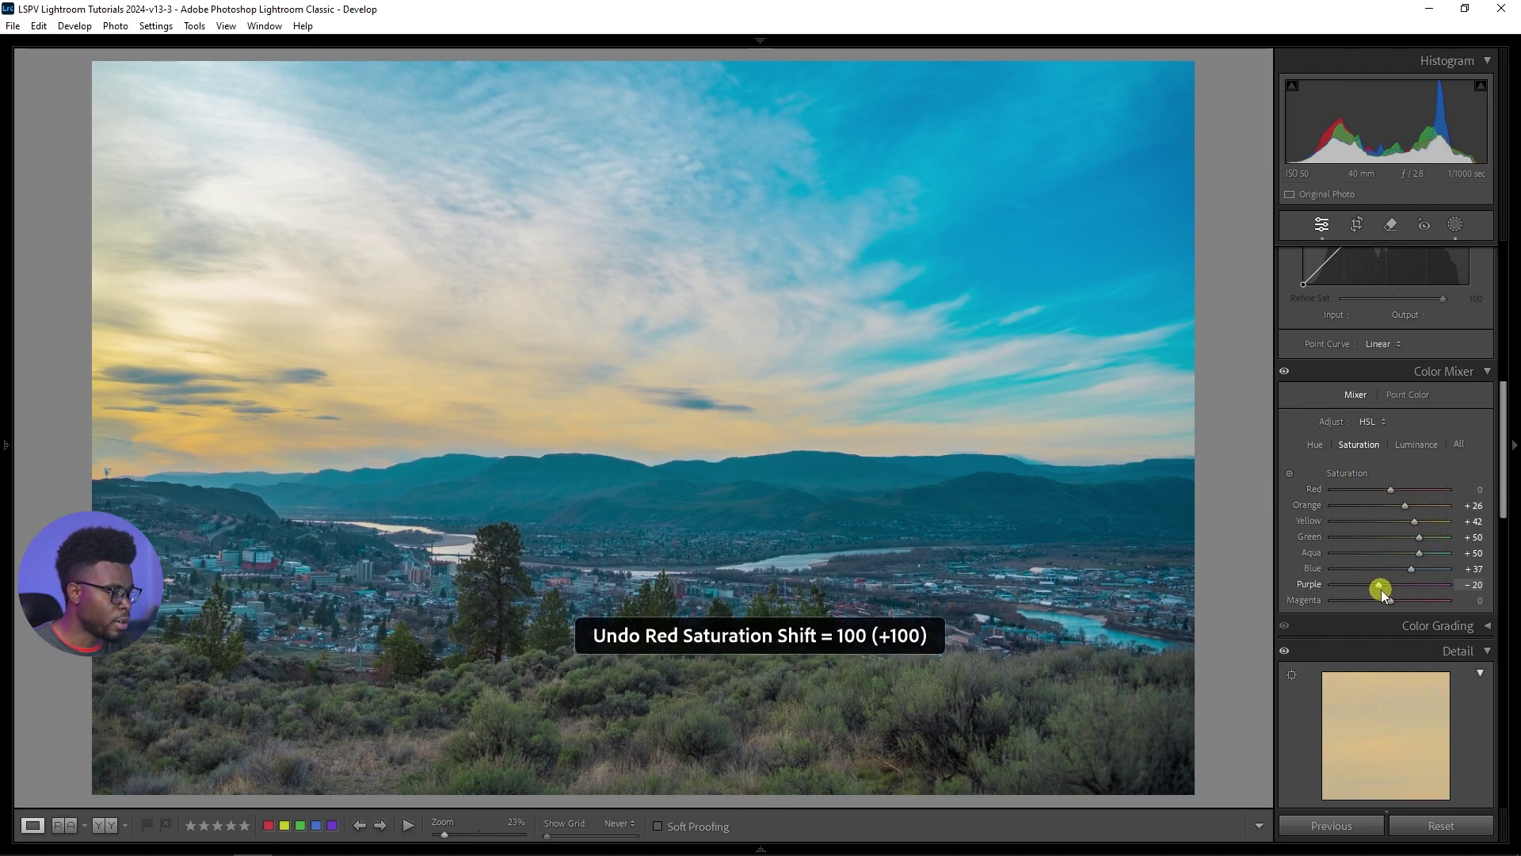
- Lower the Purple and Magenta saturation to -100, undoing and redoing the Magenta shift to compare
drag(1379, 585, 1281, 586)
drag(1391, 604, 1196, 604)
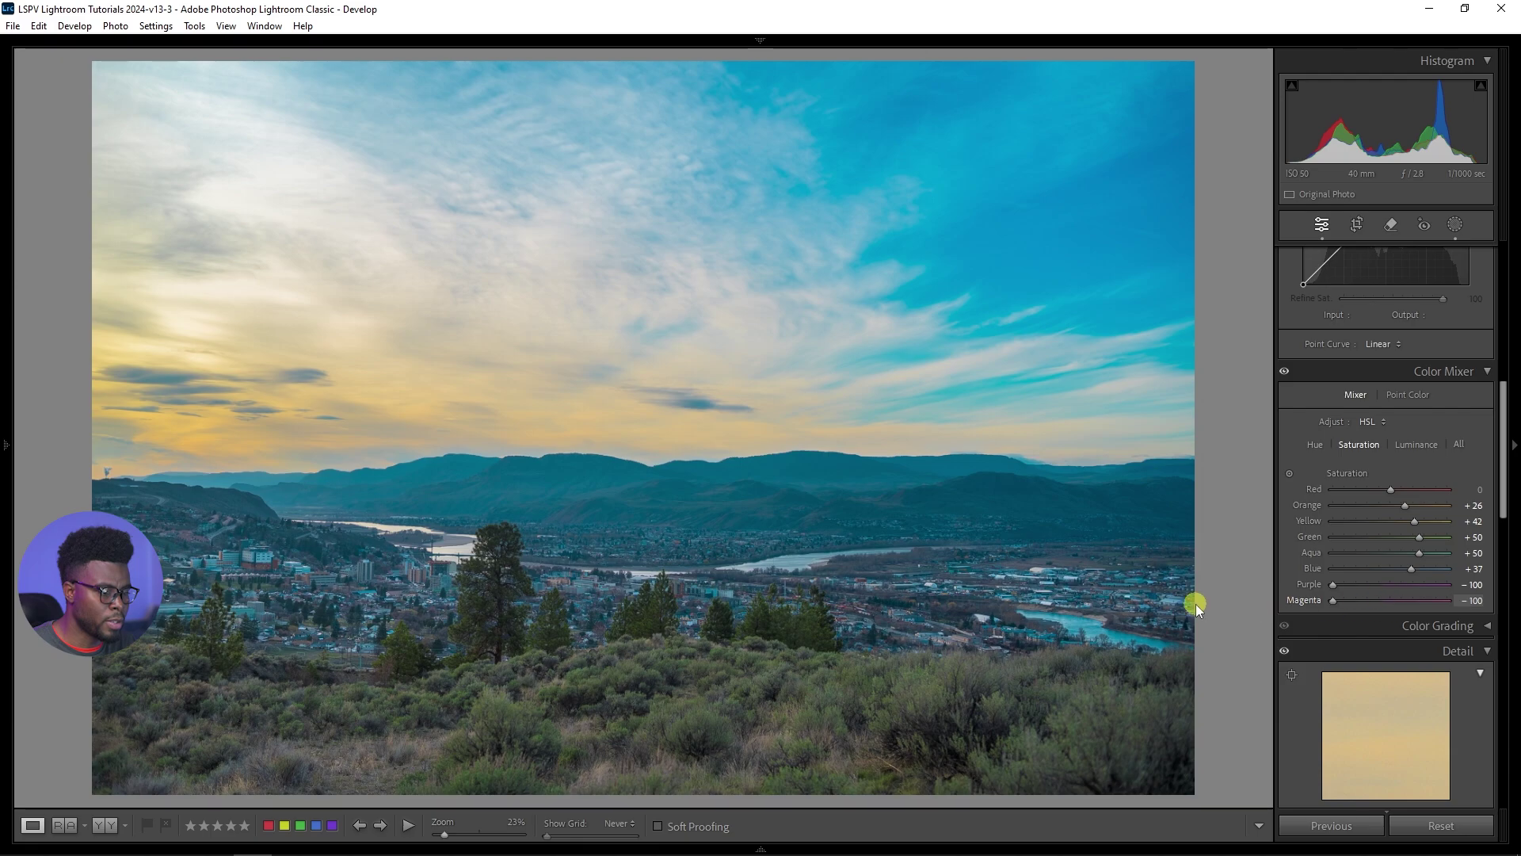
key(ctrl+z)
key(ctrl+y)
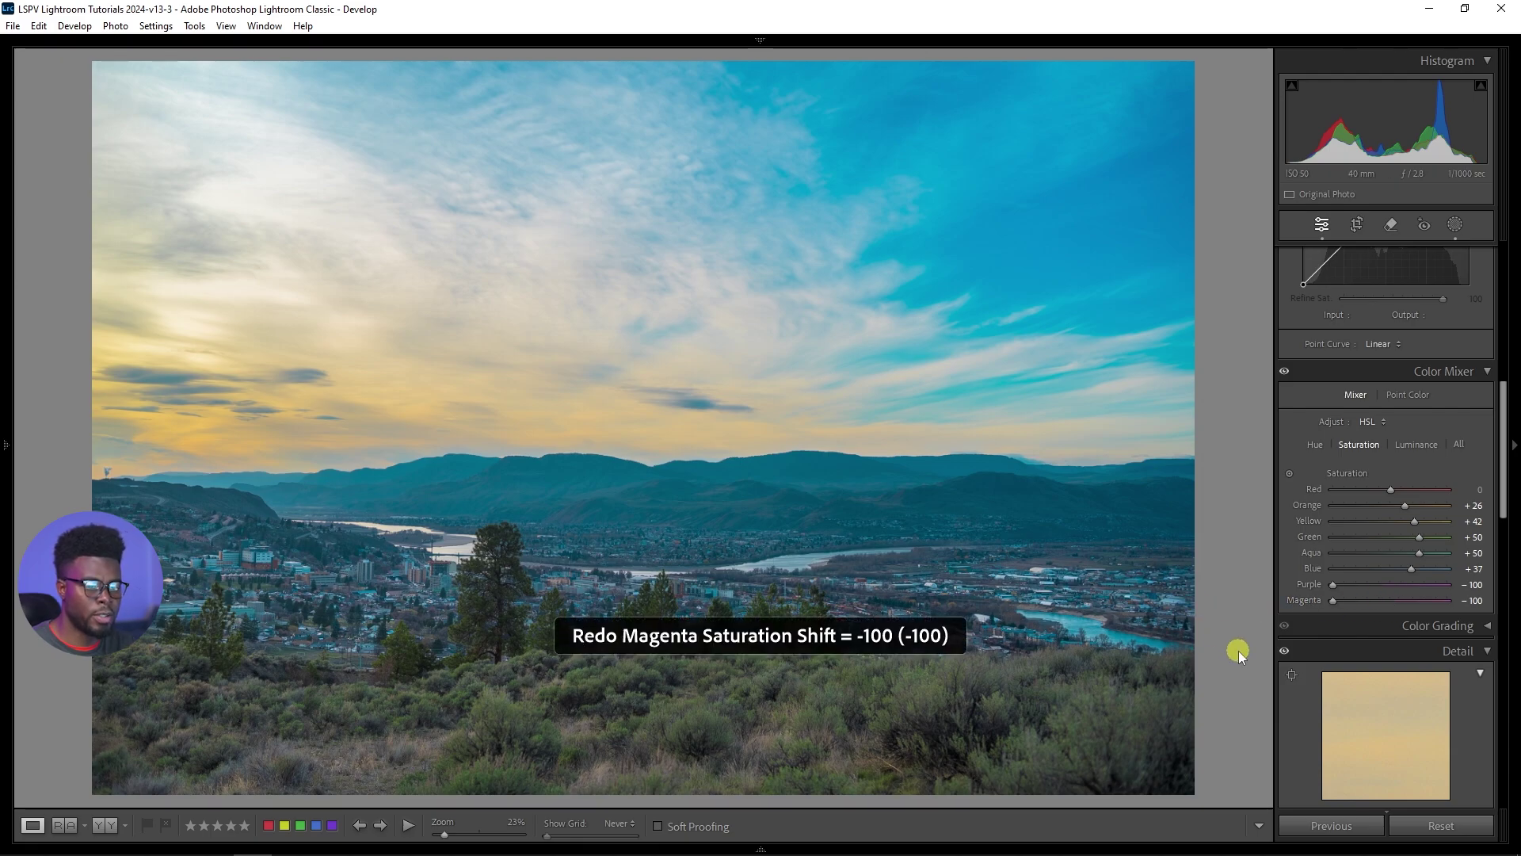
- Set the photo's Clarity to +28, Contrast to +62 and Exposure to +0.89 in the Basic adjustments
scroll(1366, 526, up, 10)
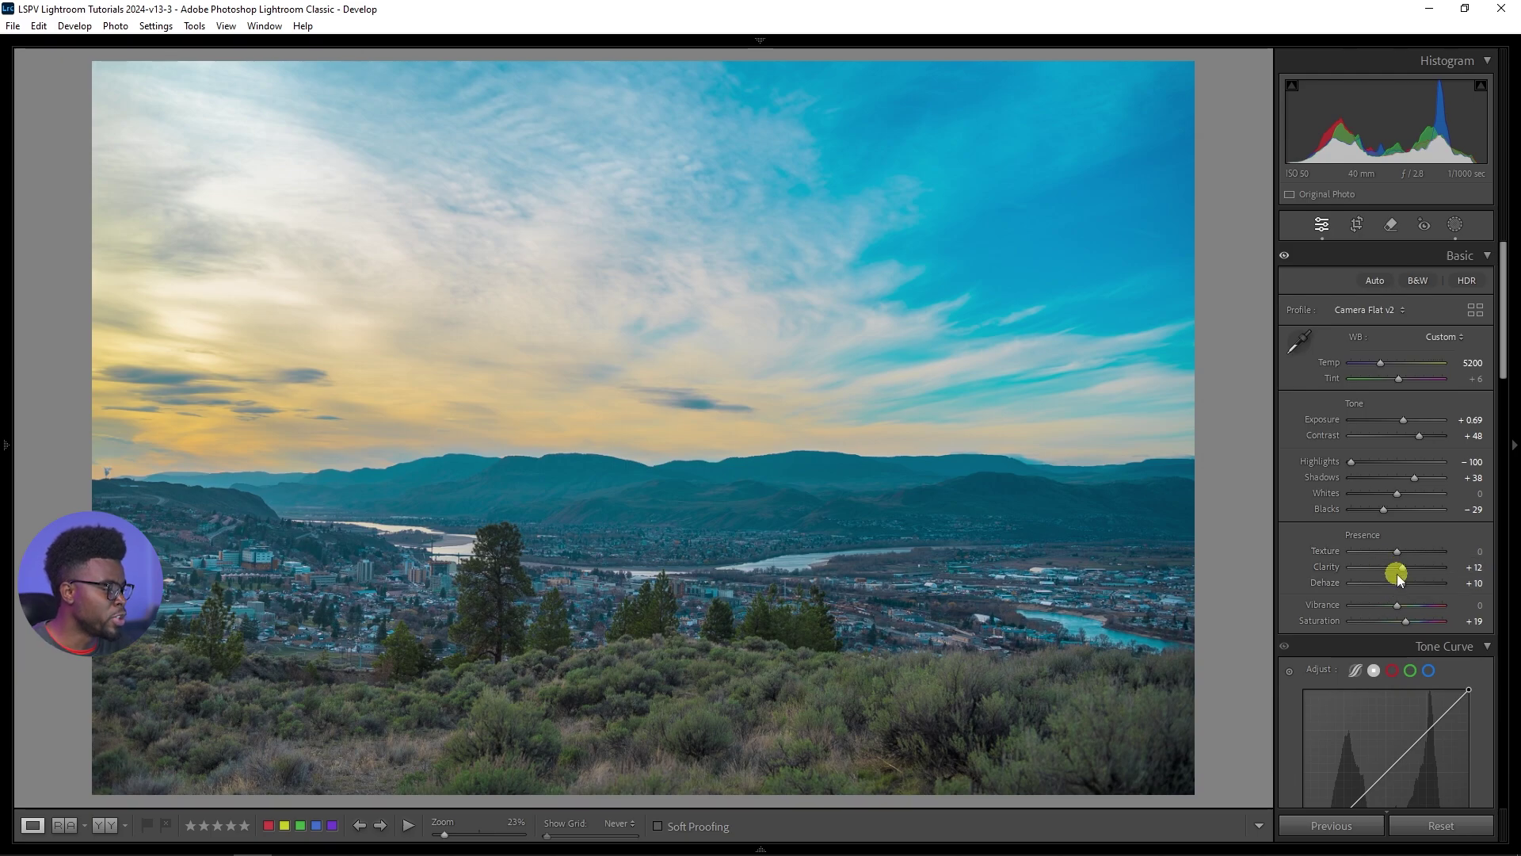
mouse_move(1404, 568)
mouse_down()
mouse_move(1423, 568)
mouse_move(1409, 568)
mouse_up()
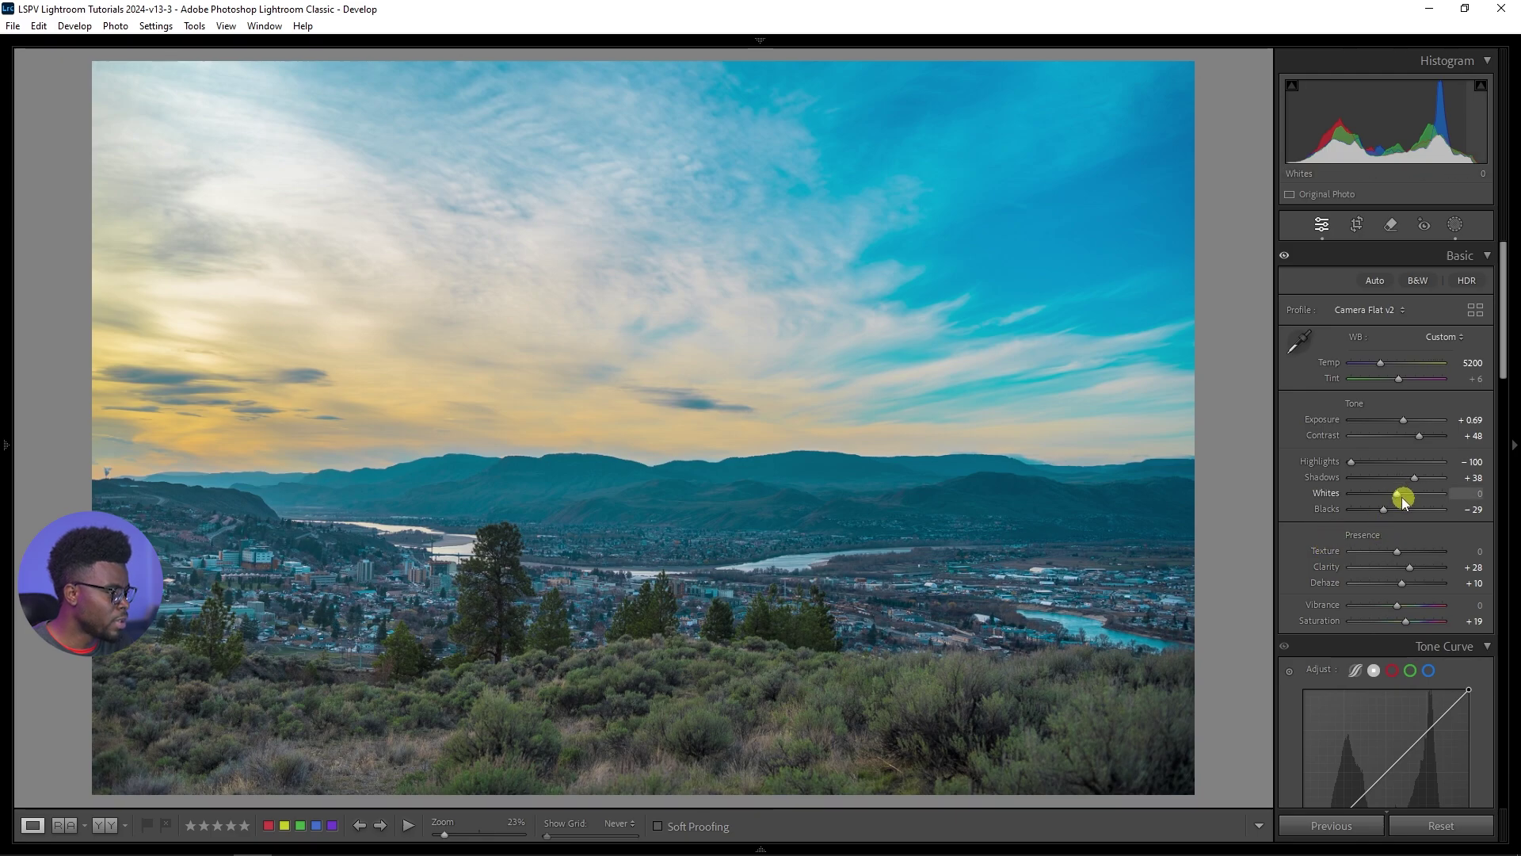
drag(1423, 436, 1428, 441)
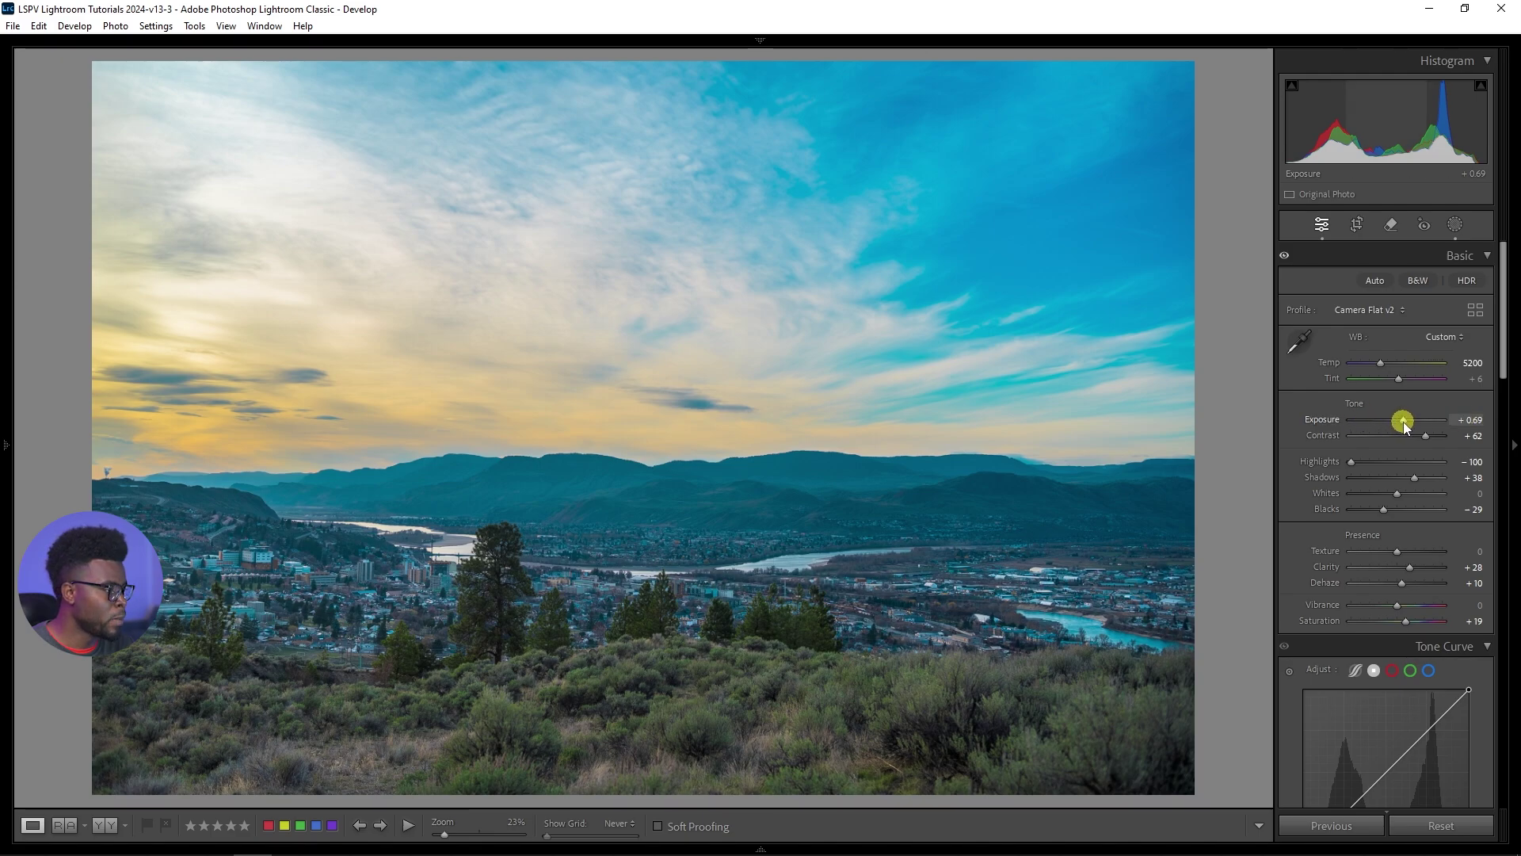
drag(1403, 425, 1404, 426)
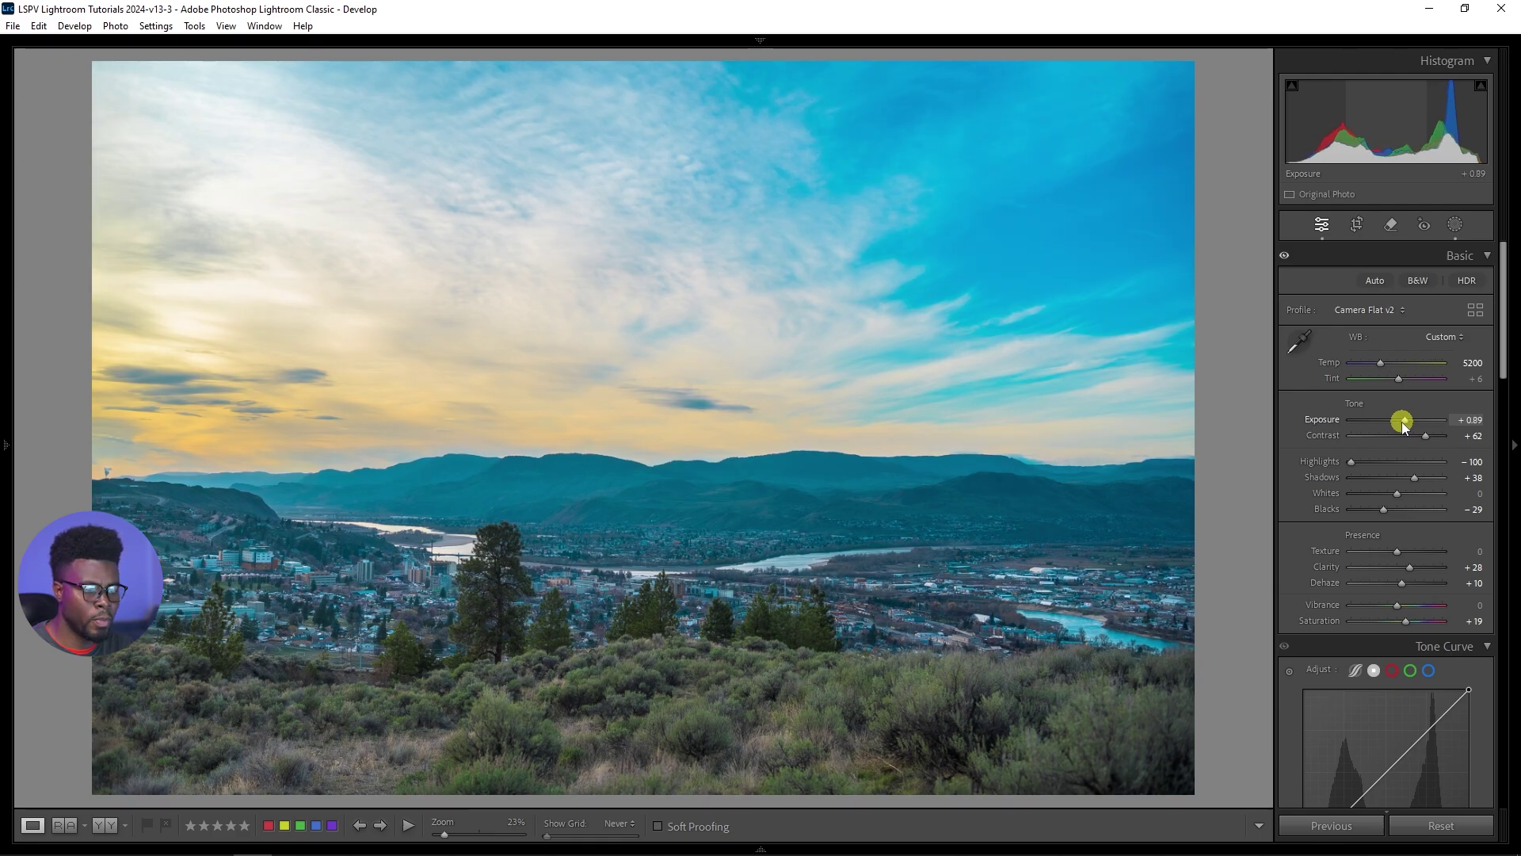
- Compare the photo before and after editing side by side, and return to the single-image view
scroll(1370, 547, down, 3)
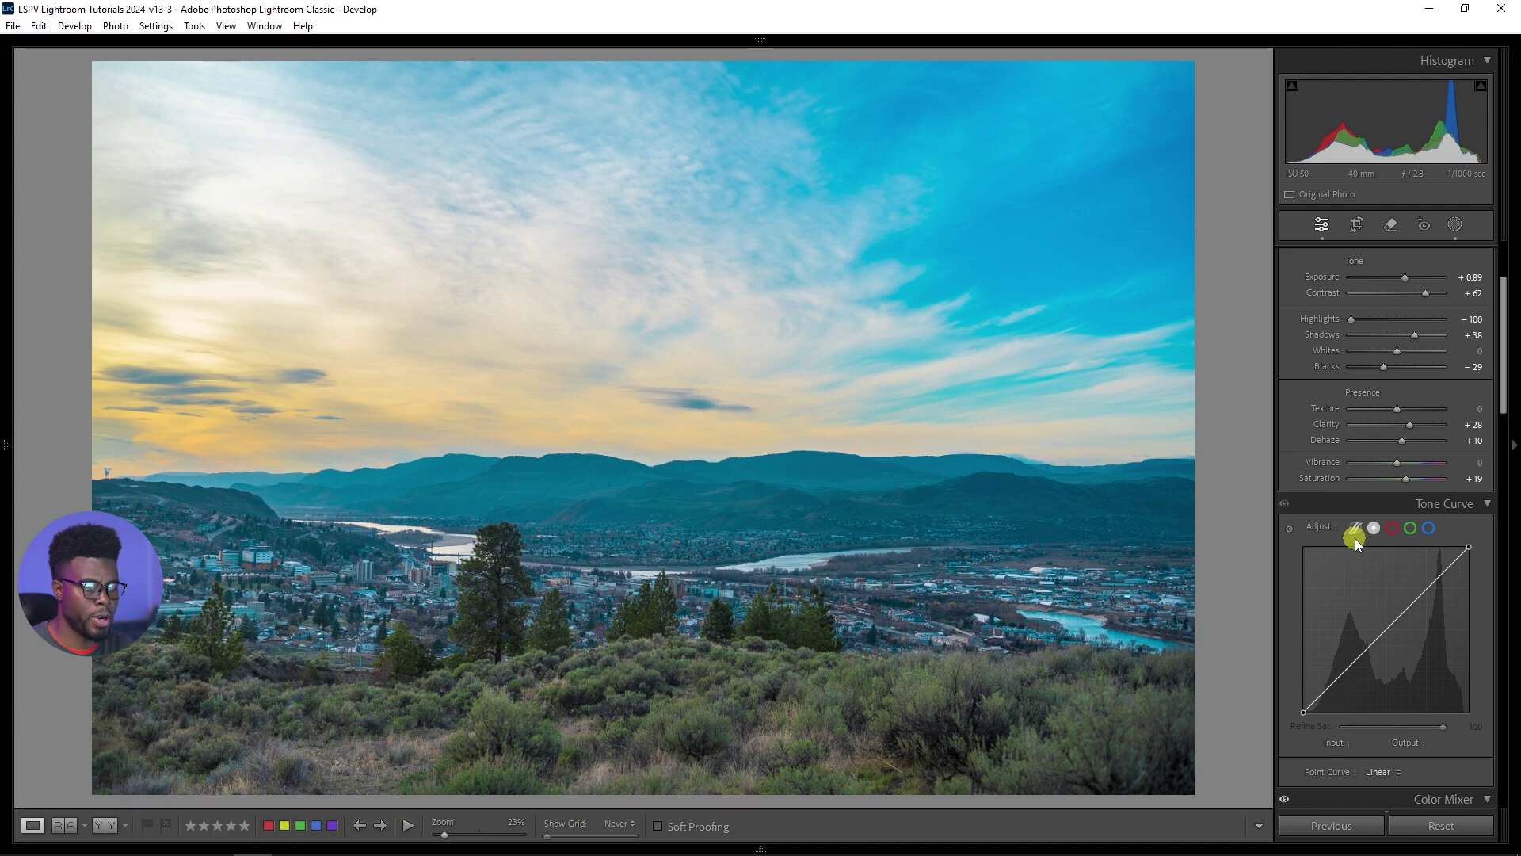
key(y)
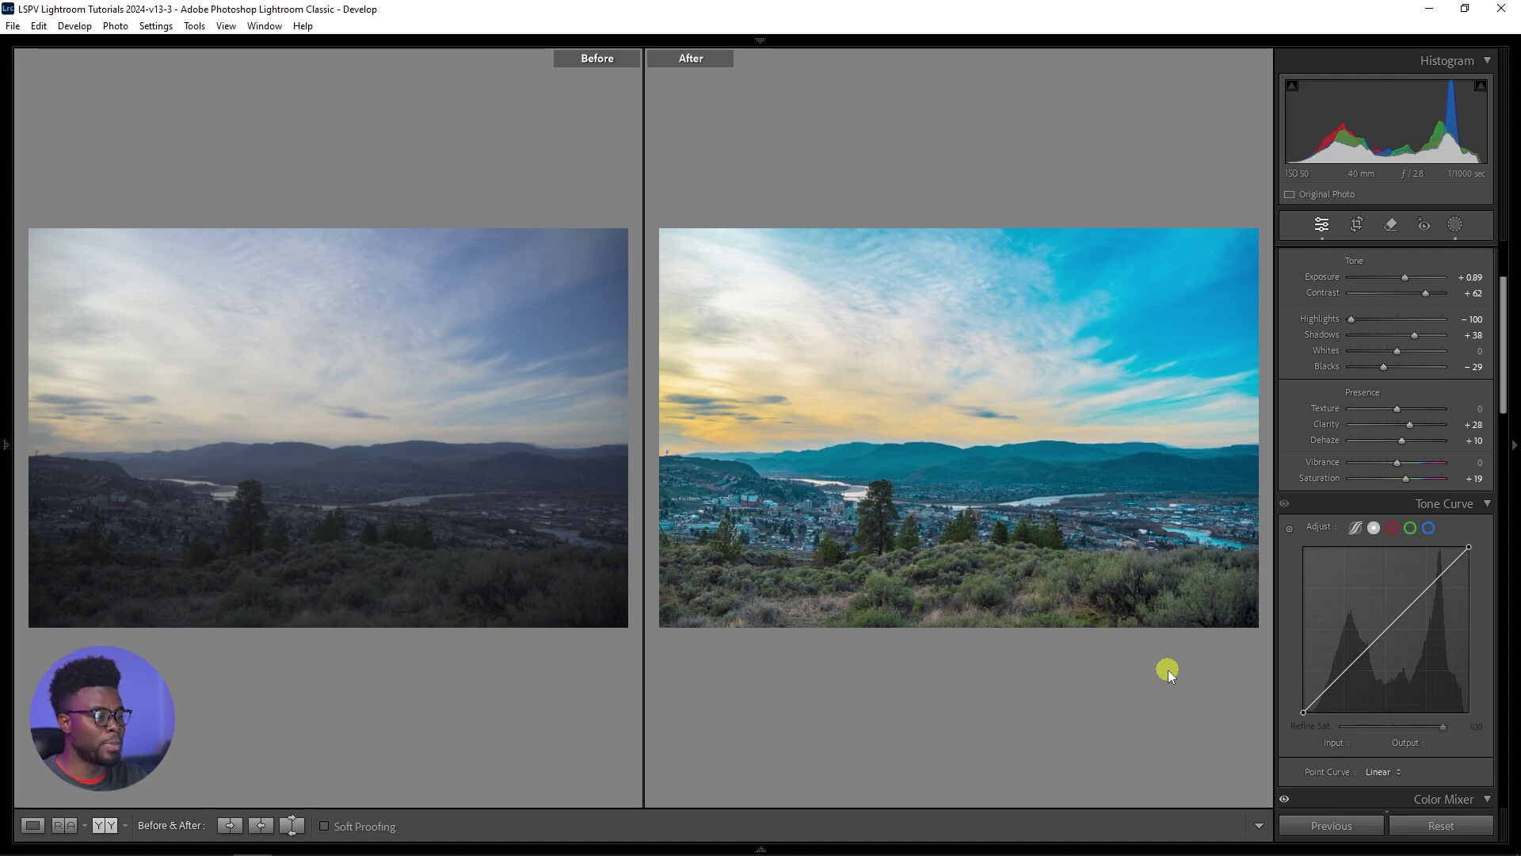
key(y)
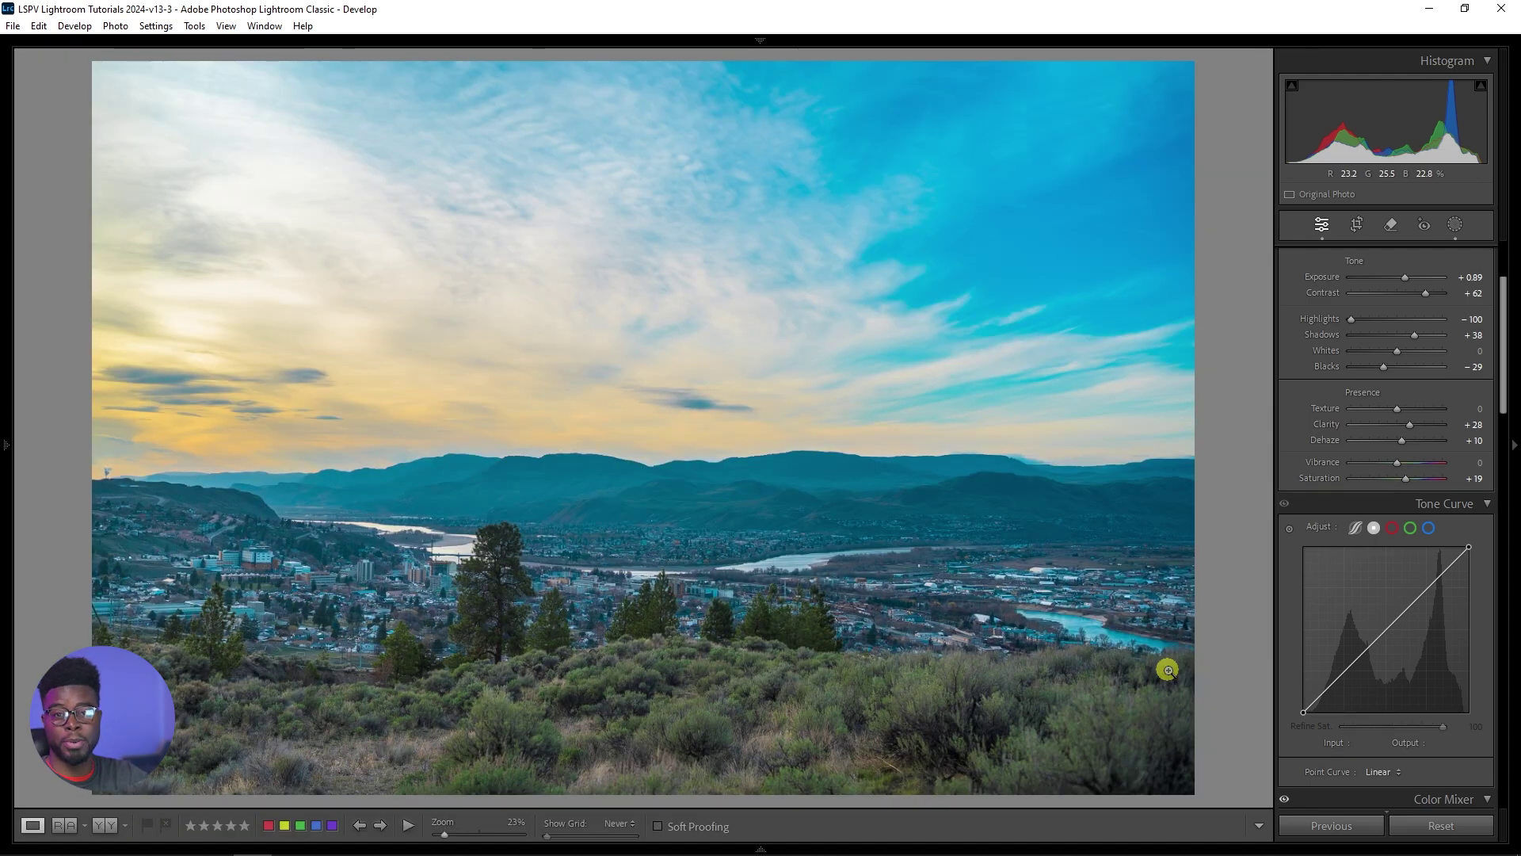